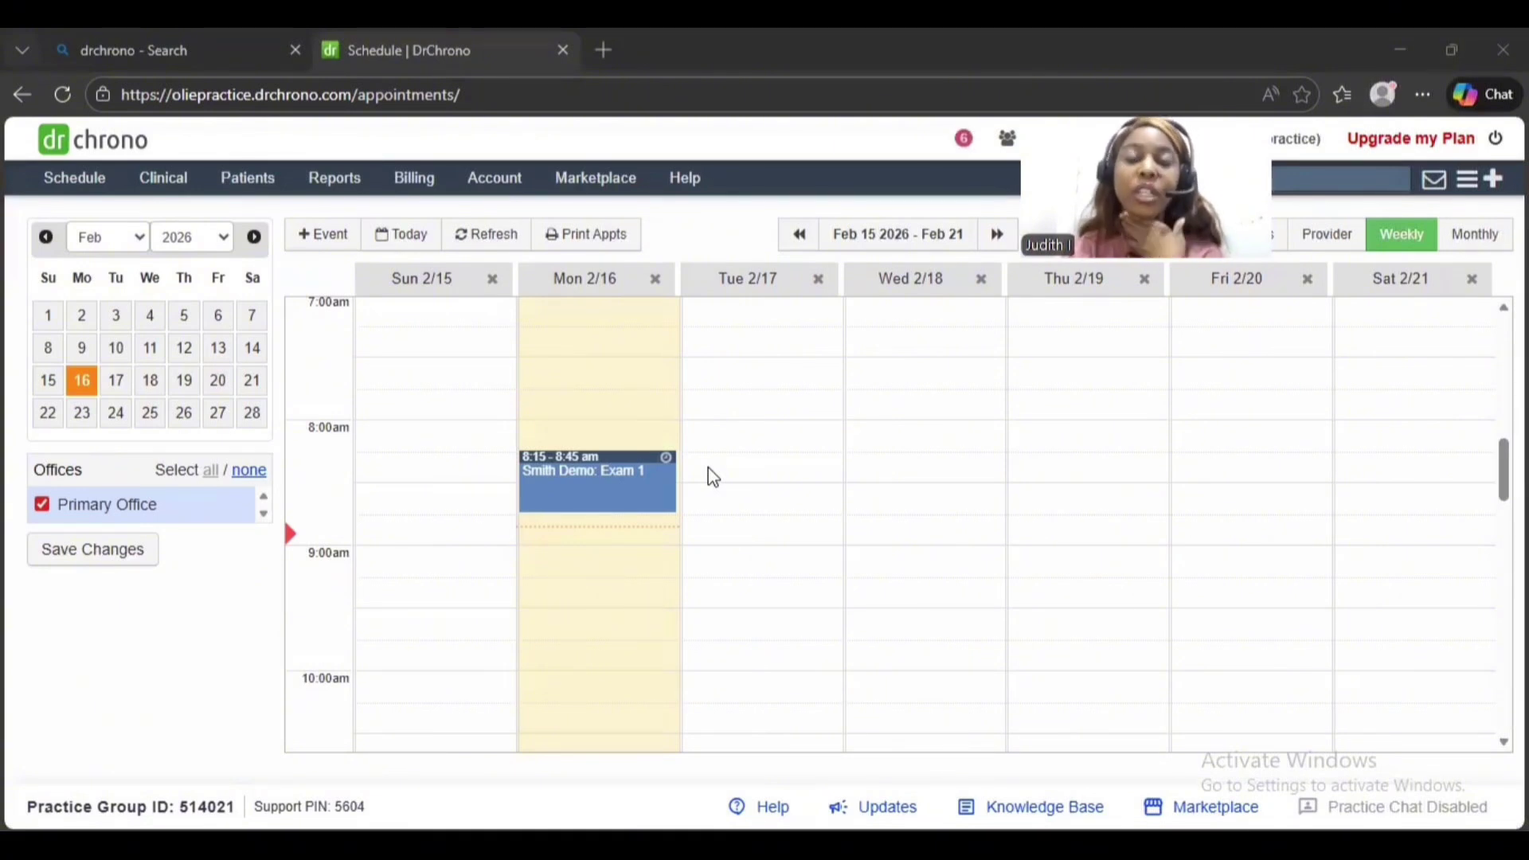
Step: Set the Monday 2/16 8:15 am appointment's status to Checked In and open its clinical note
{"action": "mouse_move", "coordinate": [643, 502]}
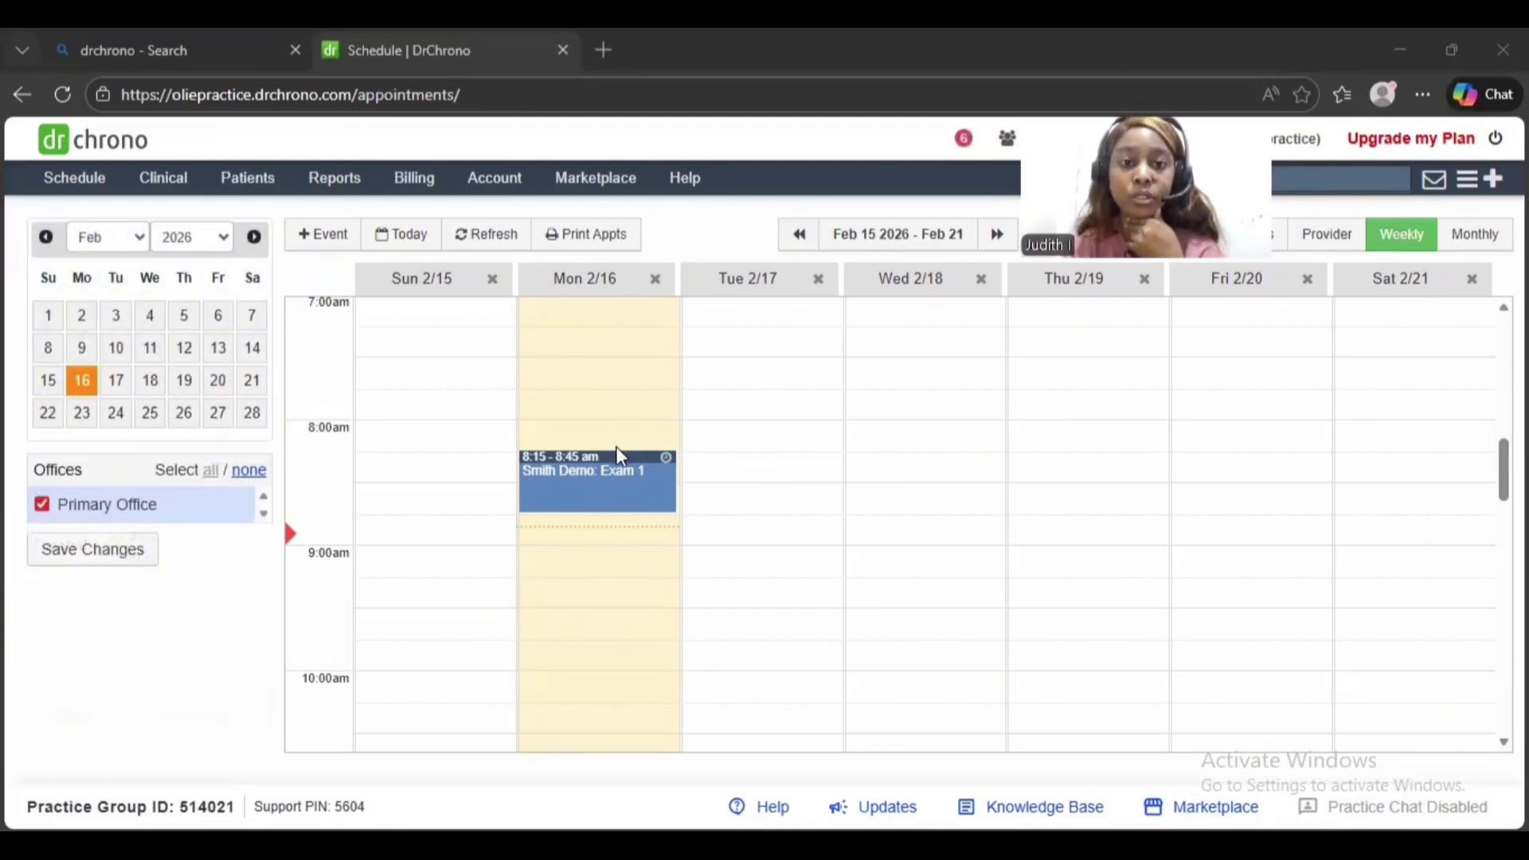
{"action": "mouse_move", "coordinate": [612, 454]}
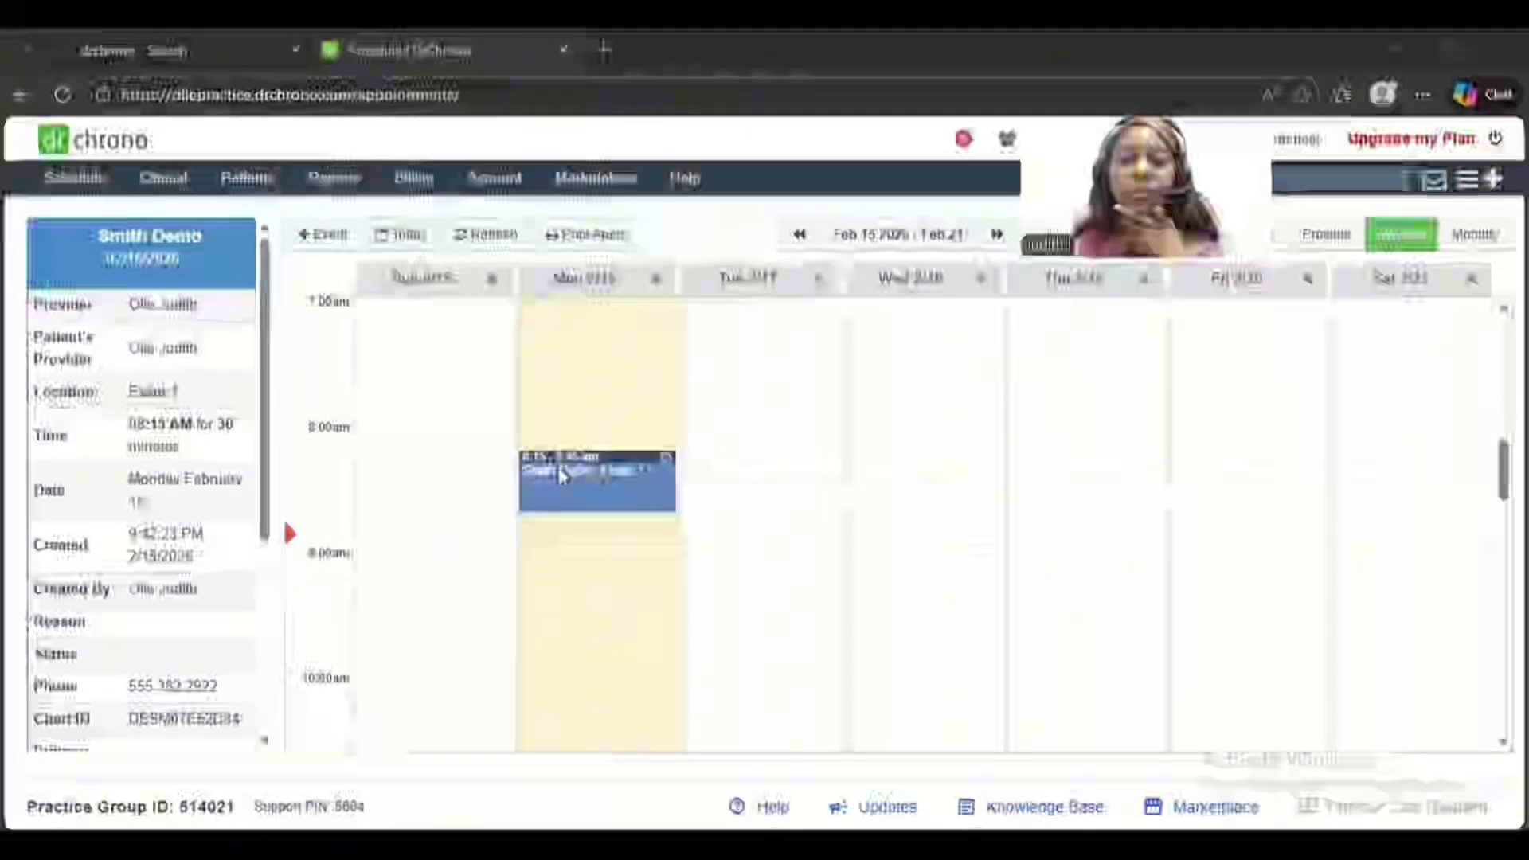
{"action": "double_click", "coordinate": [563, 475]}
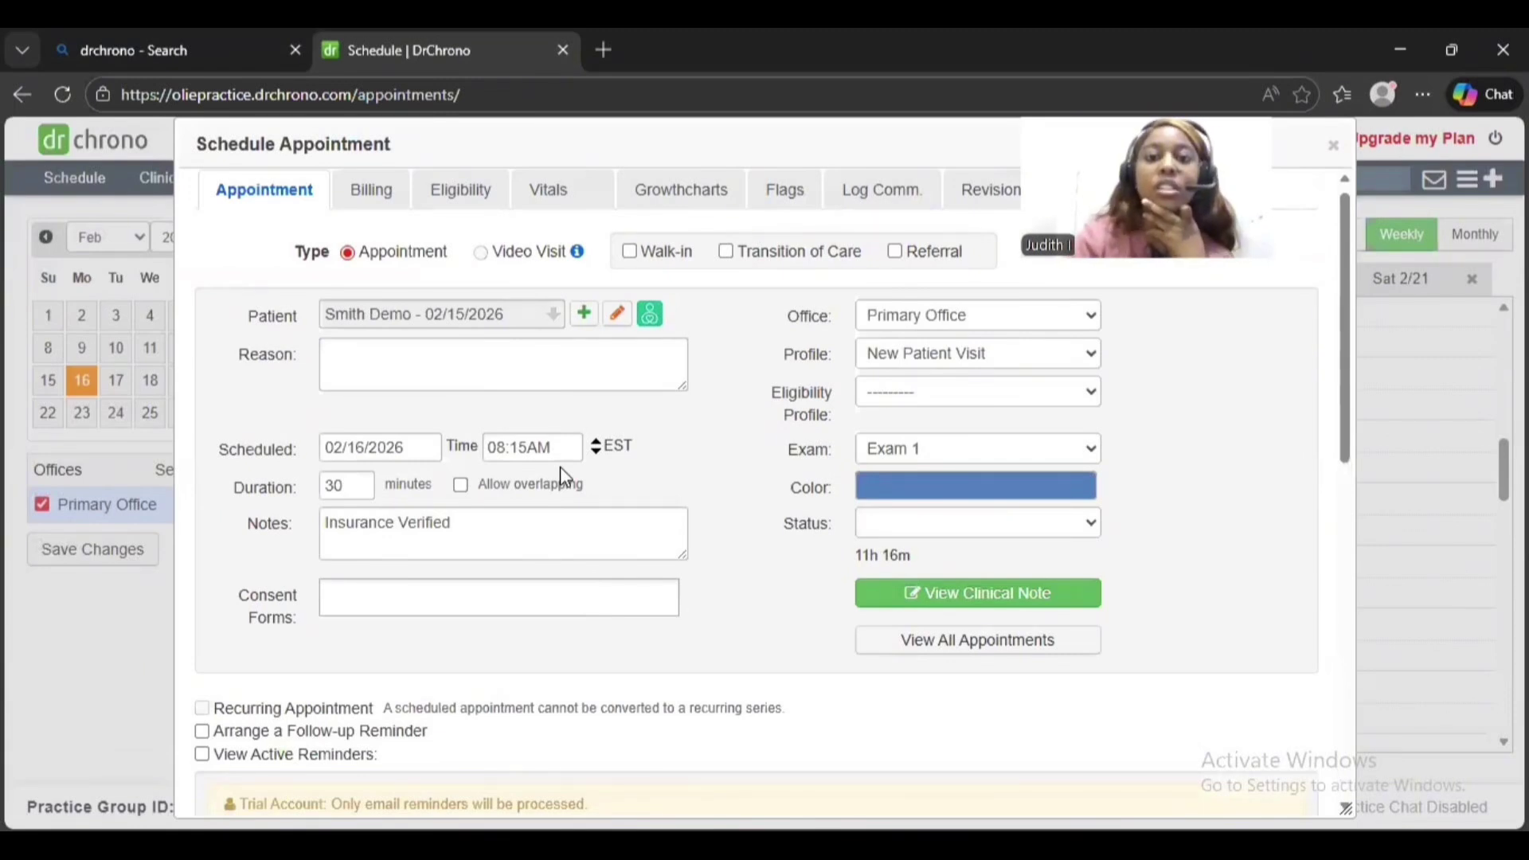
{"action": "left_click", "coordinate": [1063, 603]}
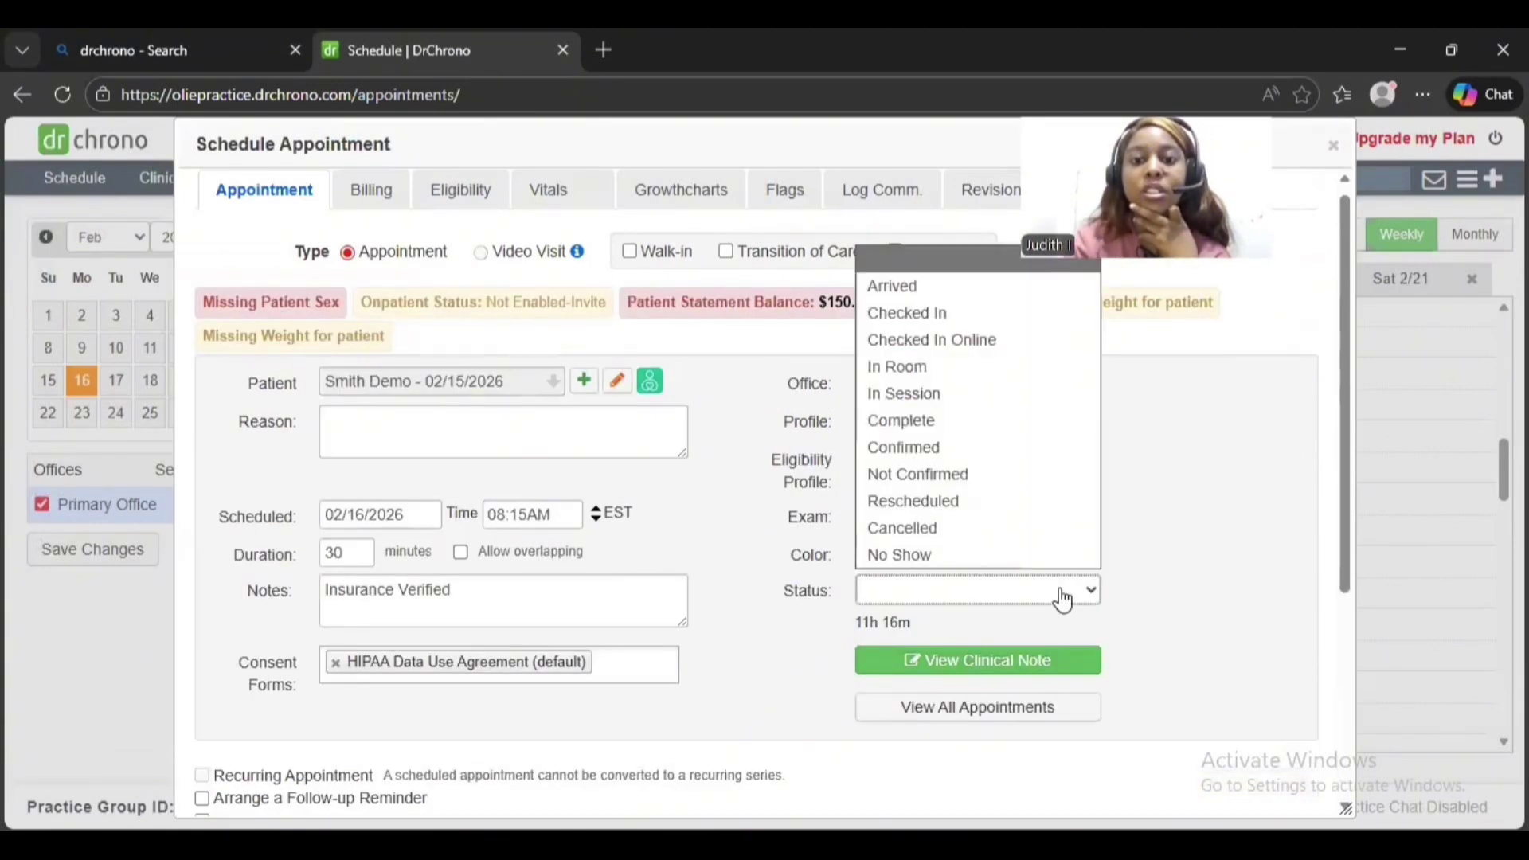
{"action": "left_click", "coordinate": [931, 315]}
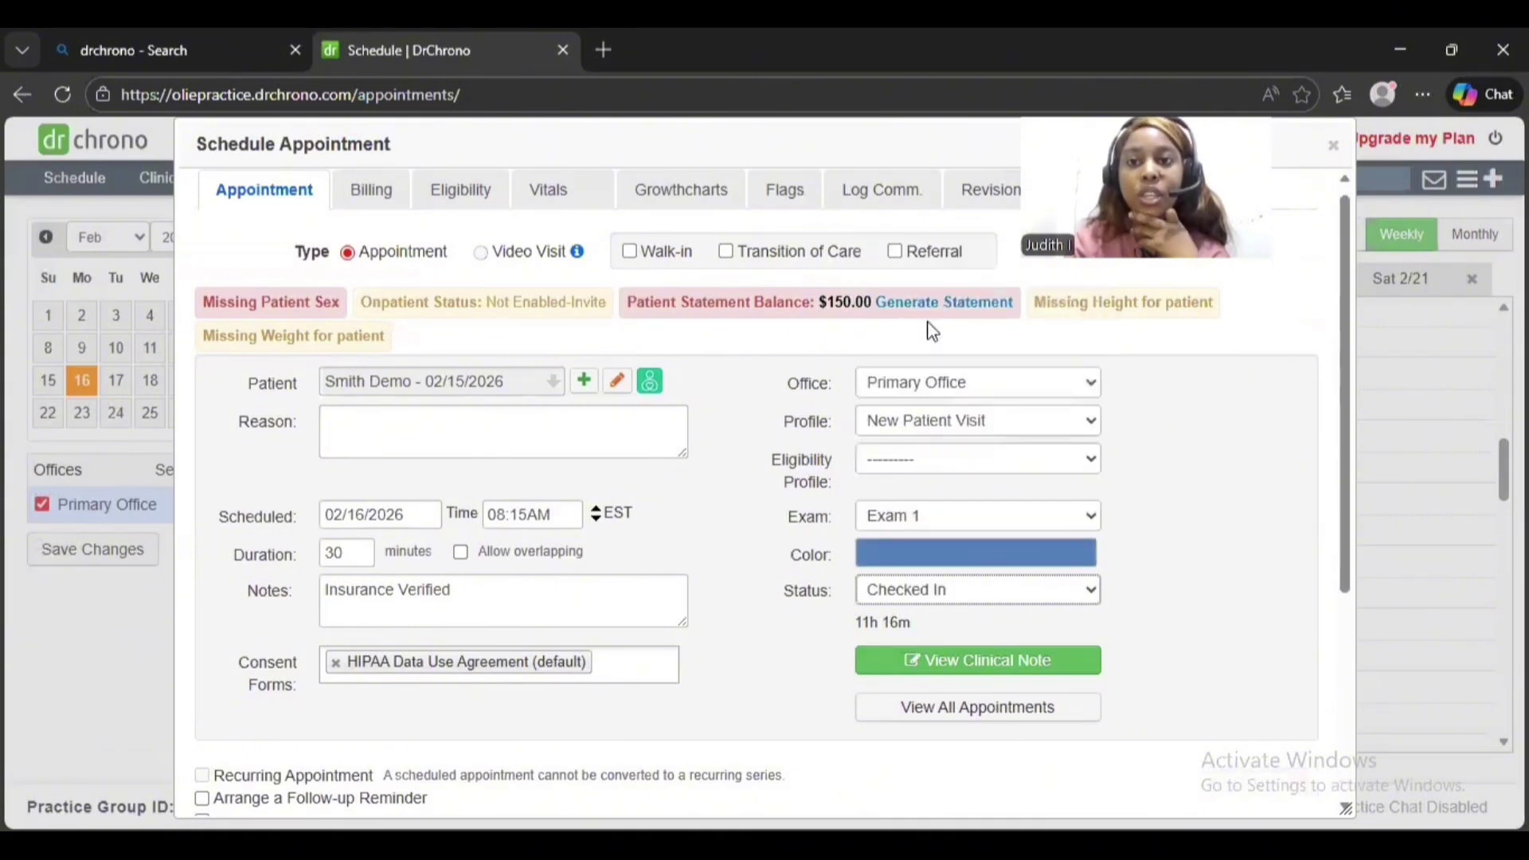
{"action": "left_click", "coordinate": [995, 667]}
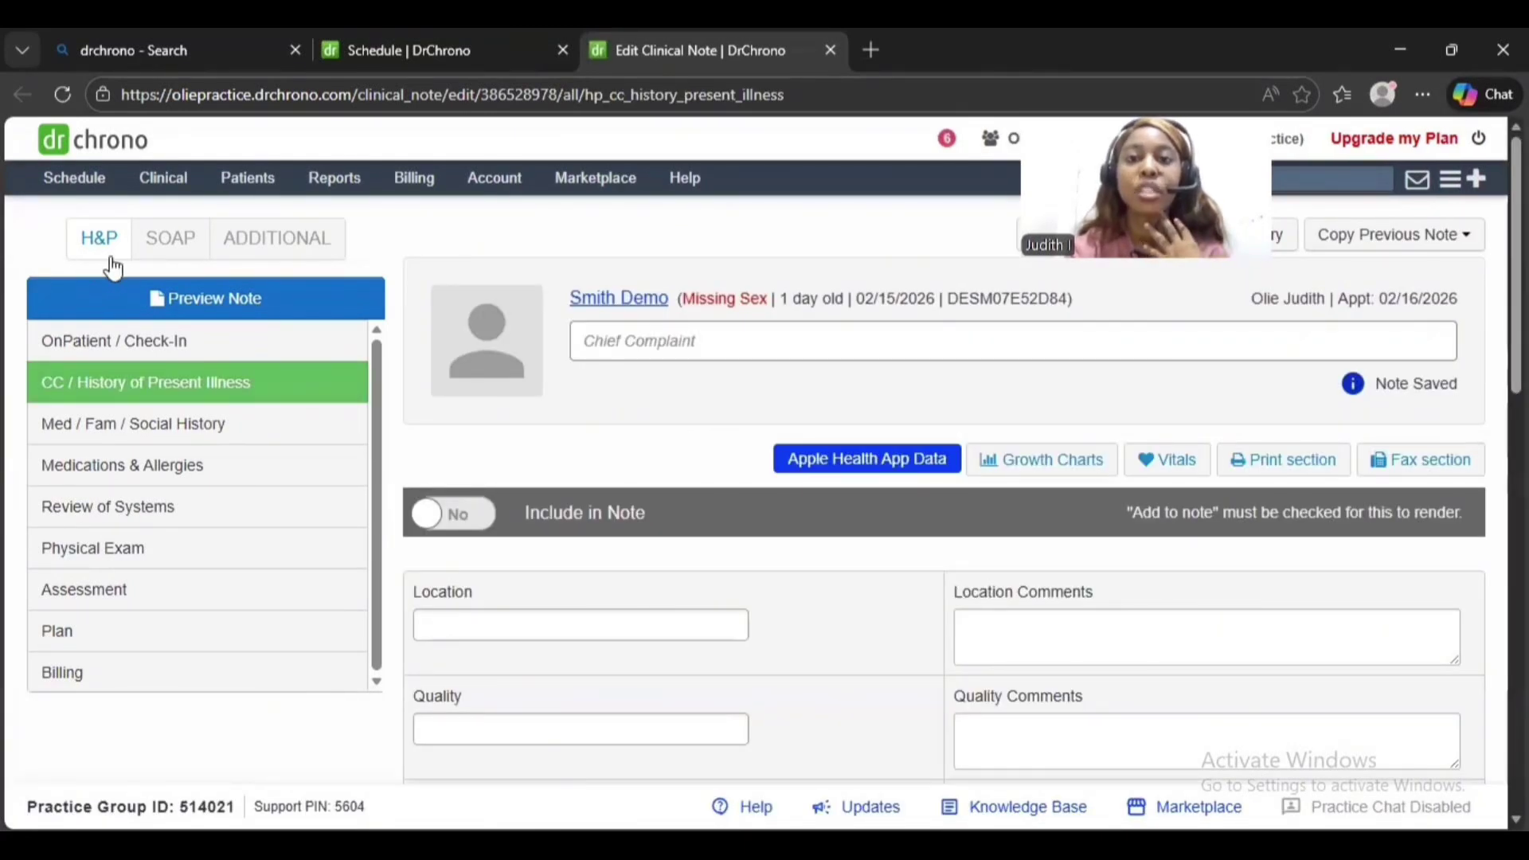
Step: Switch the clinical note to the SOAP format and examine the fields of its Subjective section
{"action": "left_click", "coordinate": [172, 257]}
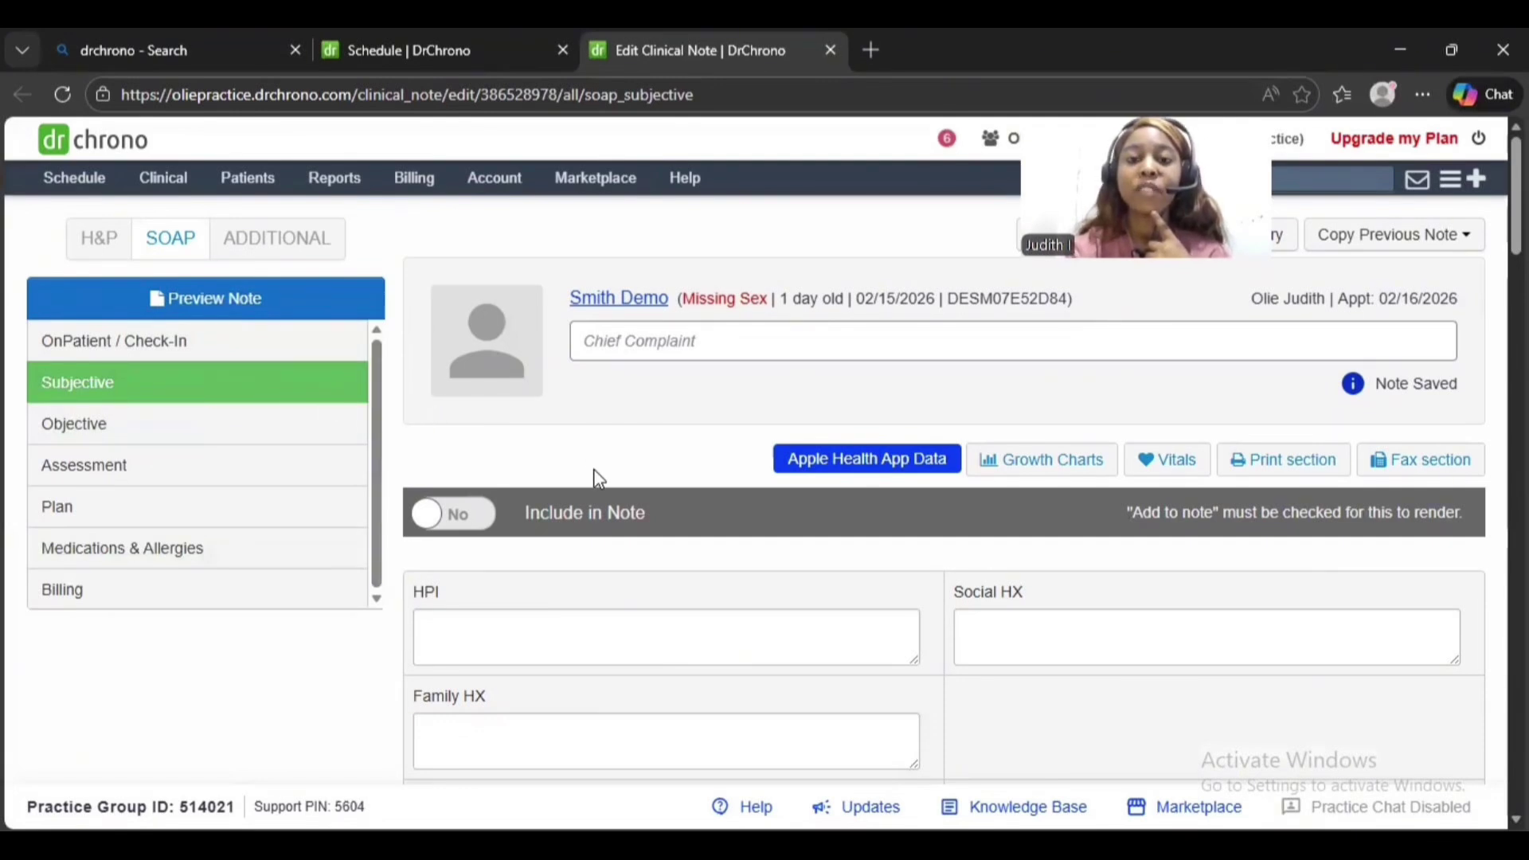
{"action": "scroll", "coordinate": [599, 478], "scroll_direction": "down", "scroll_amount": 5}
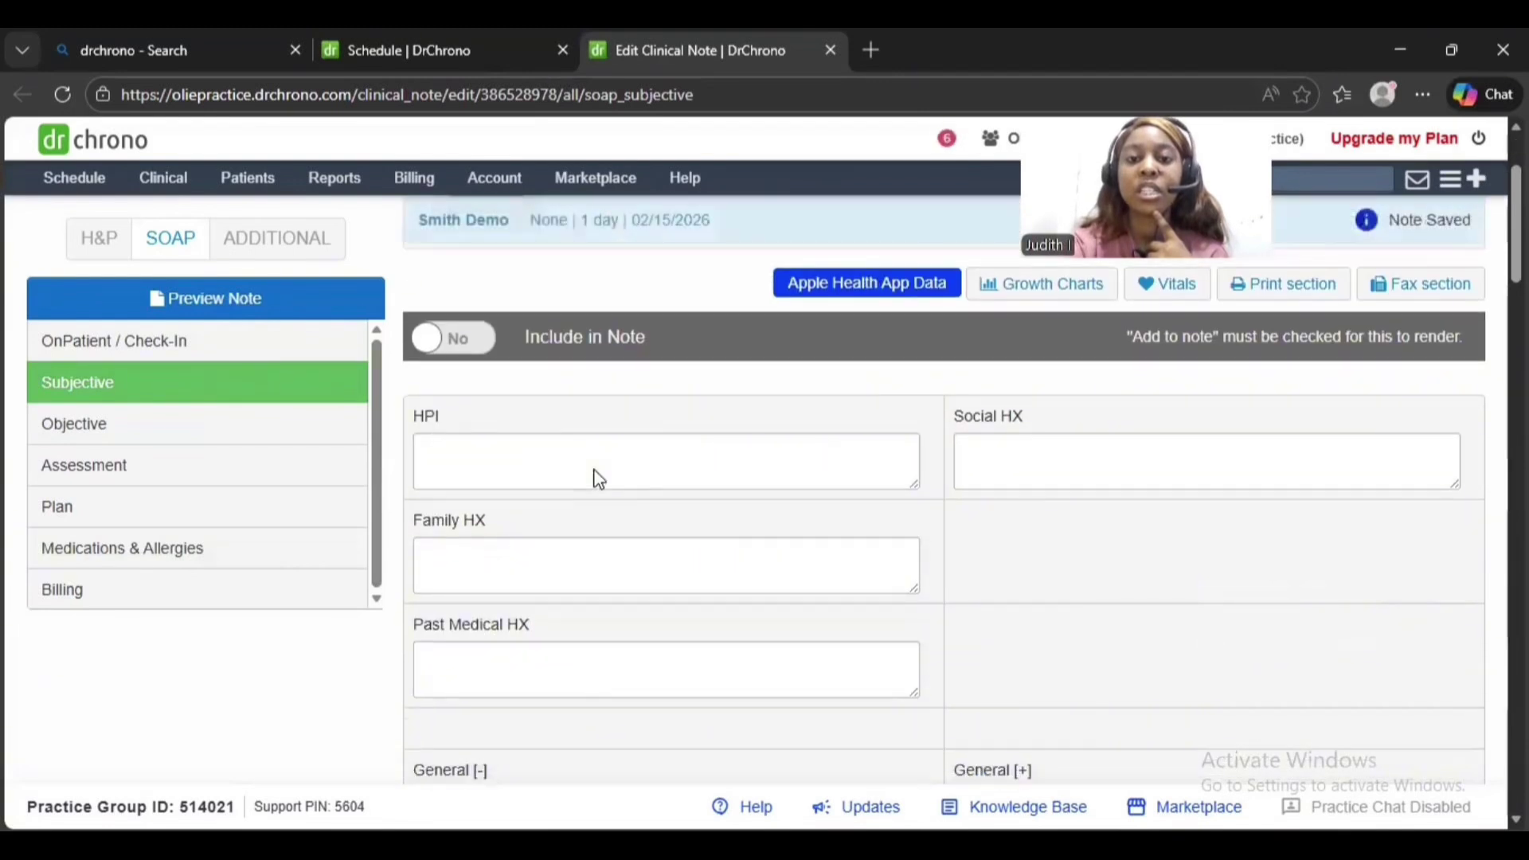
{"action": "scroll", "coordinate": [599, 478], "scroll_direction": "down", "scroll_amount": 2}
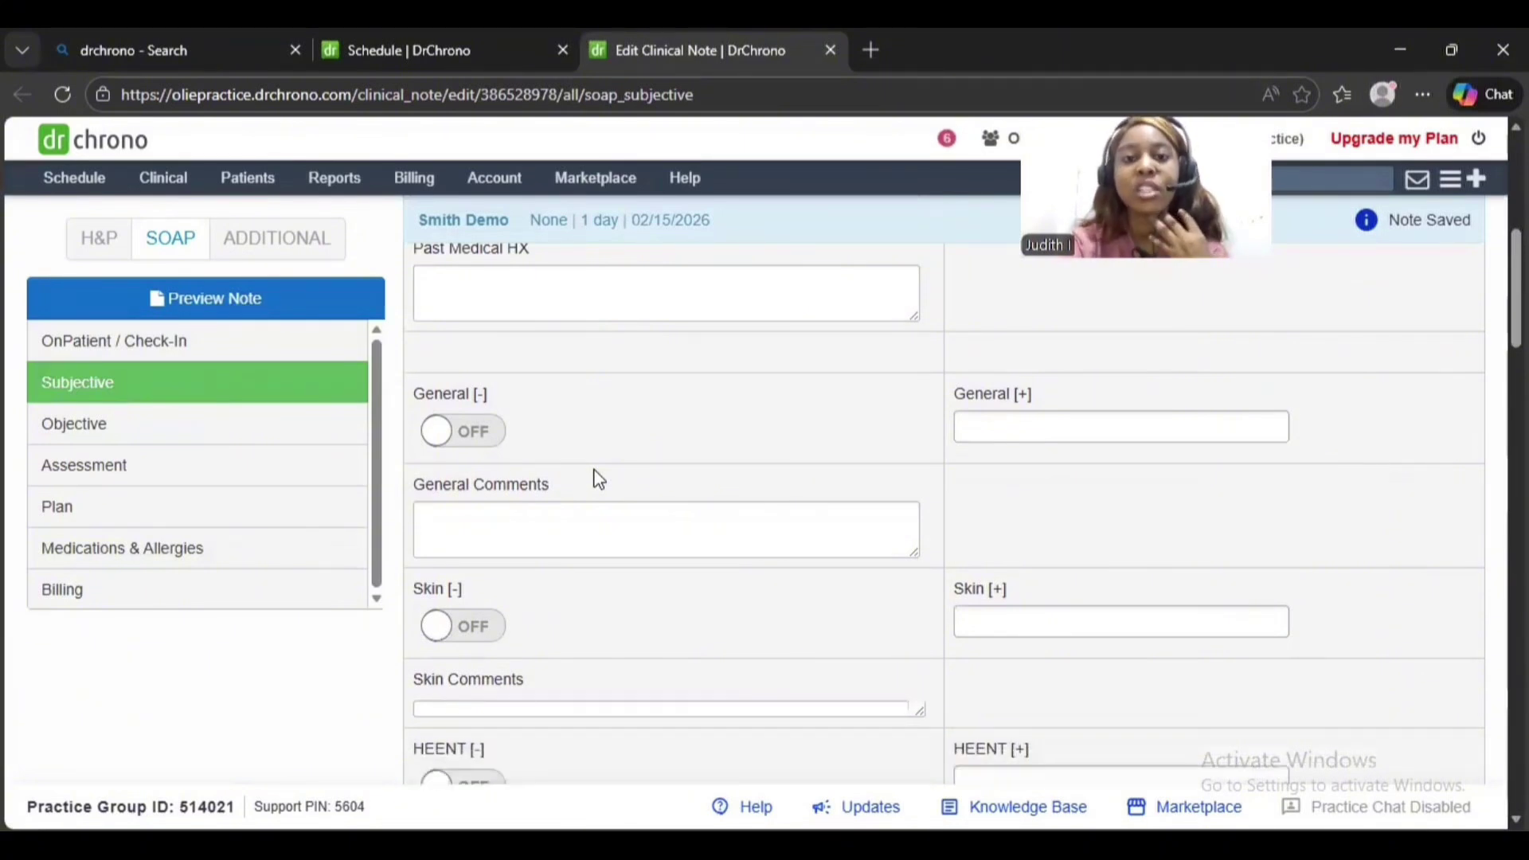
{"action": "scroll", "coordinate": [599, 478], "scroll_direction": "up", "scroll_amount": 7}
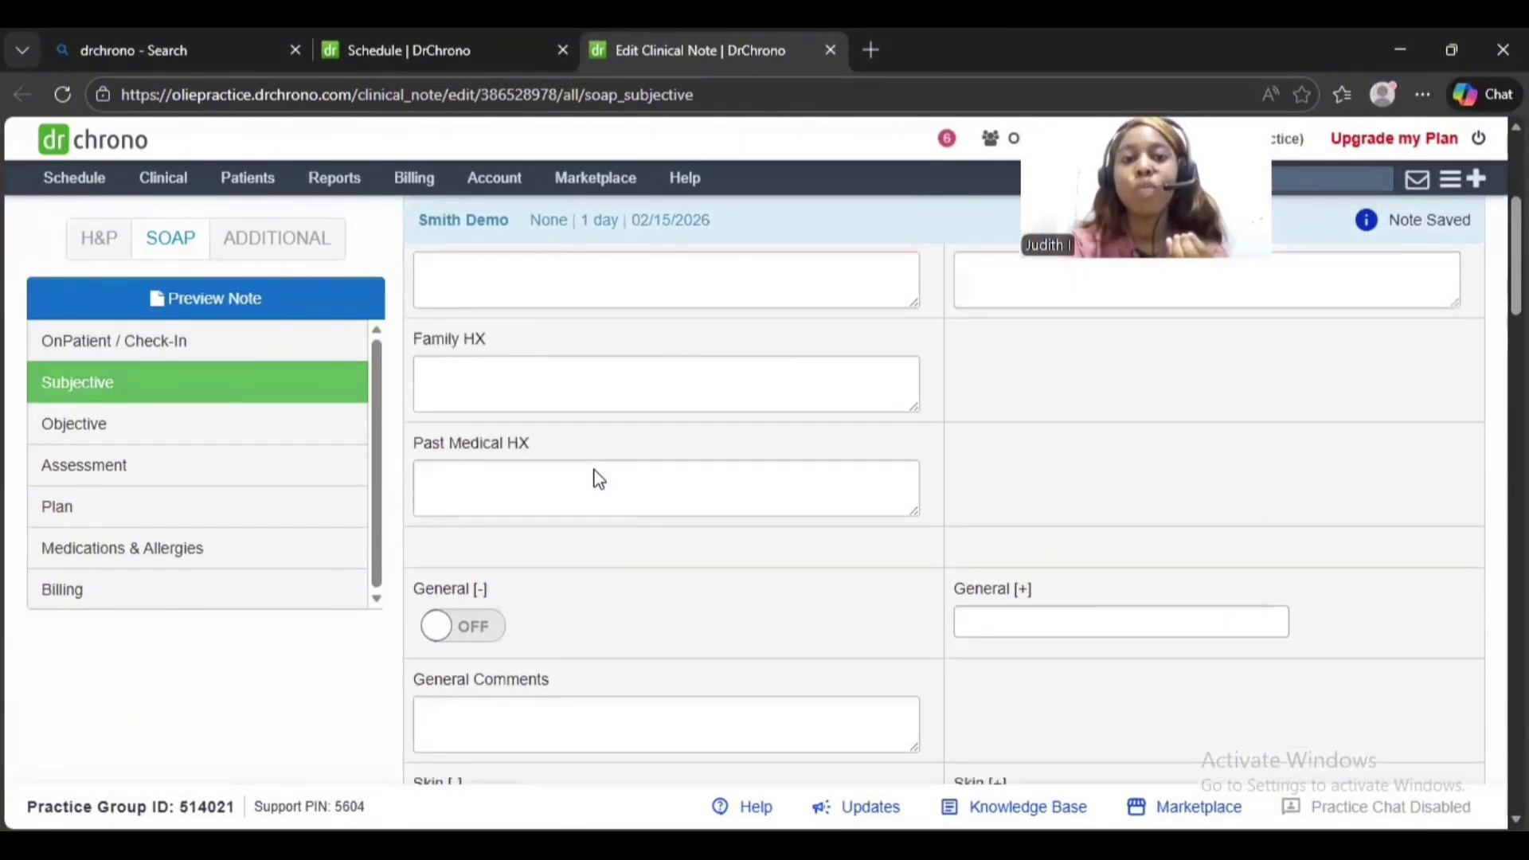
{"action": "scroll", "coordinate": [598, 478], "scroll_direction": "down", "scroll_amount": 4}
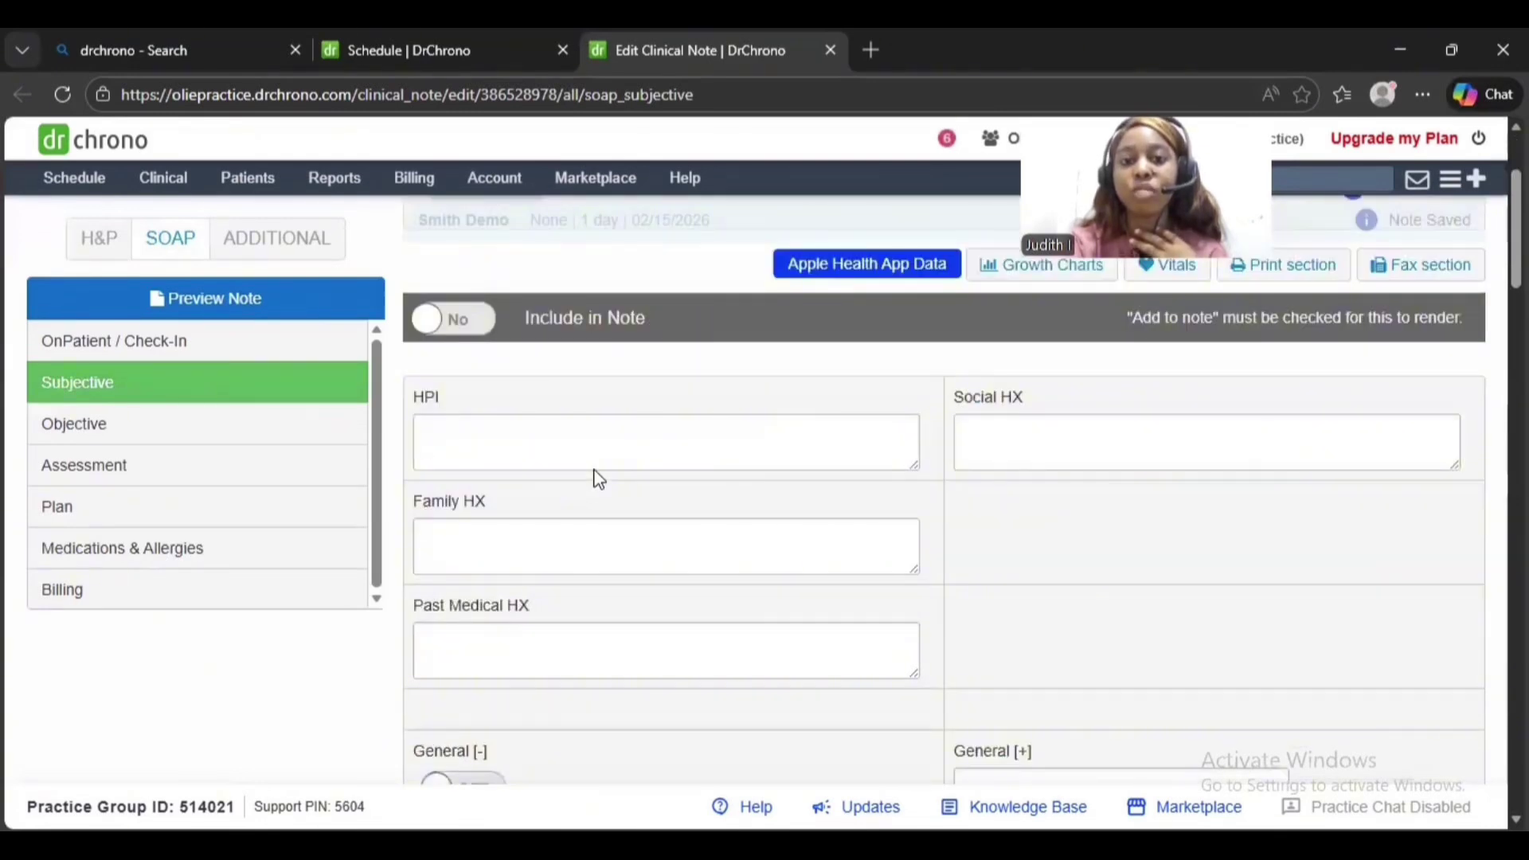
{"action": "scroll", "coordinate": [599, 479], "scroll_direction": "up", "scroll_amount": 5}
{"action": "scroll", "coordinate": [598, 478], "scroll_direction": "down", "scroll_amount": 1}
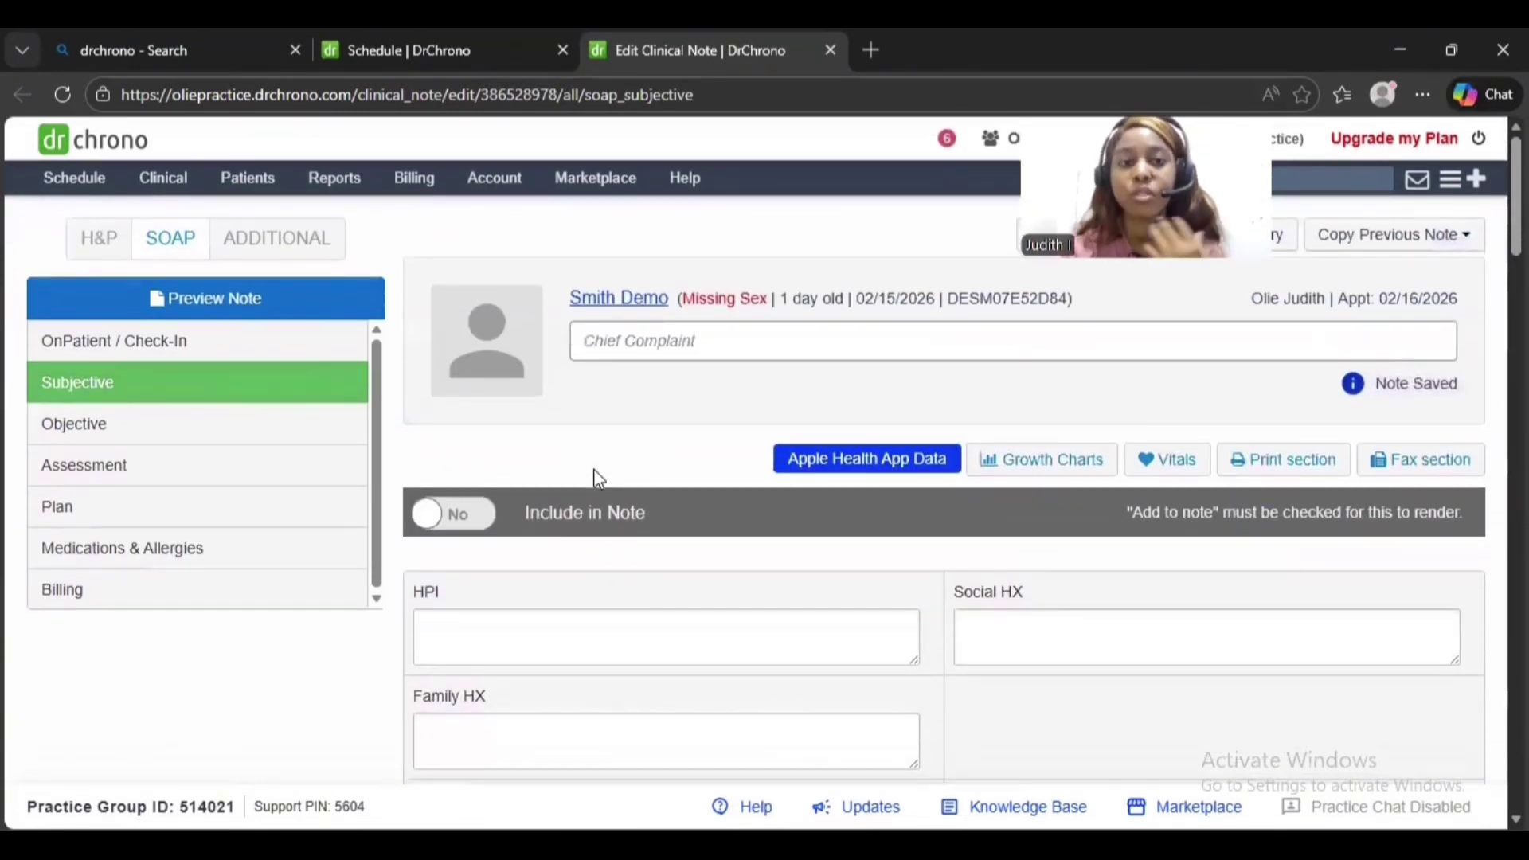
Step: Examine the body-system examination fields in the Objective section of the SOAP note
{"action": "left_click", "coordinate": [311, 427]}
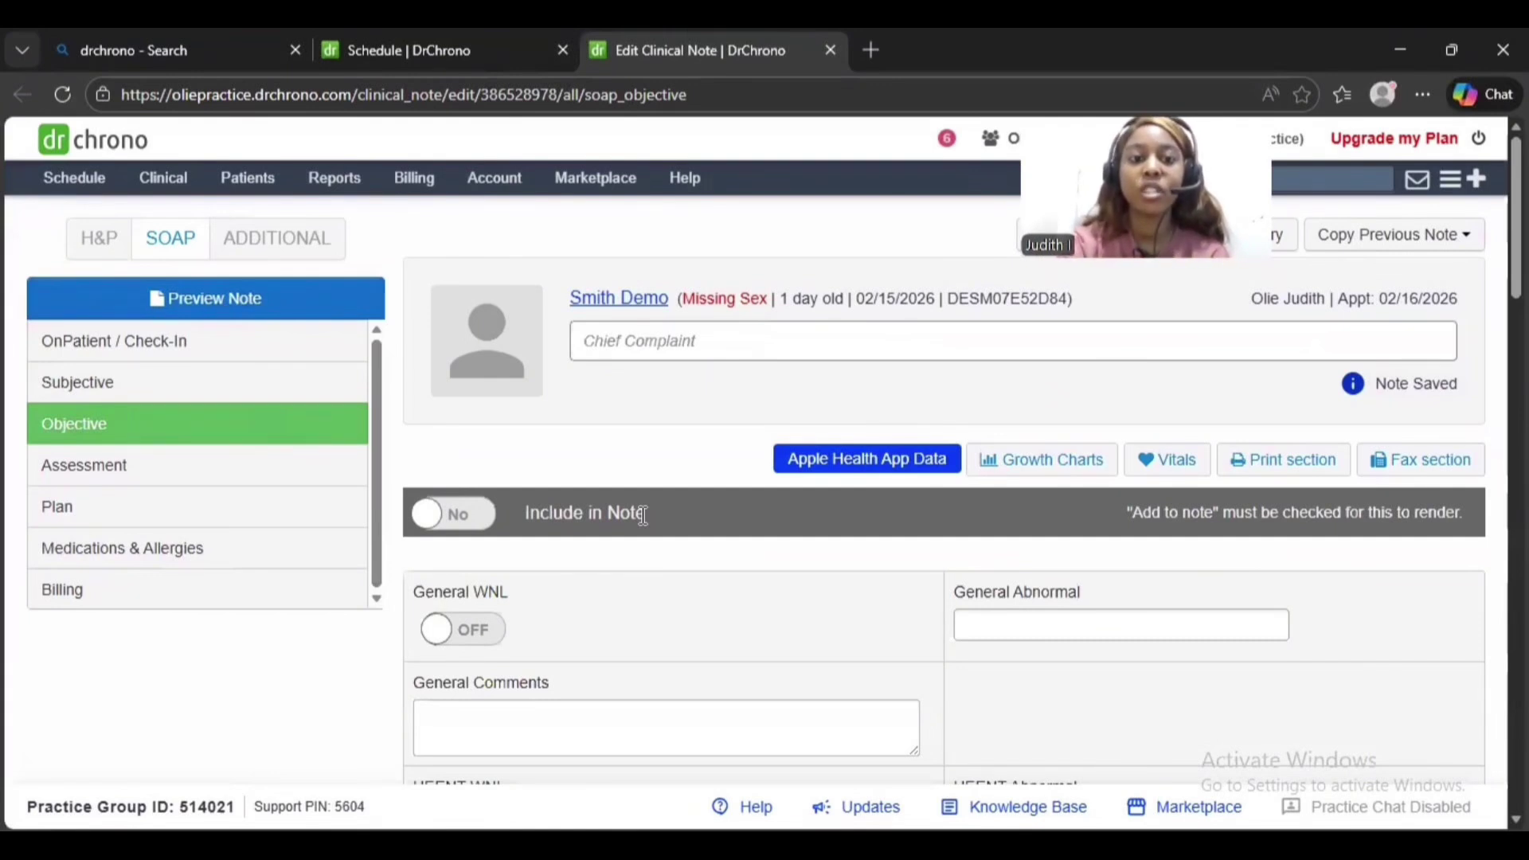
{"action": "scroll", "coordinate": [643, 515], "scroll_direction": "down", "scroll_amount": 3}
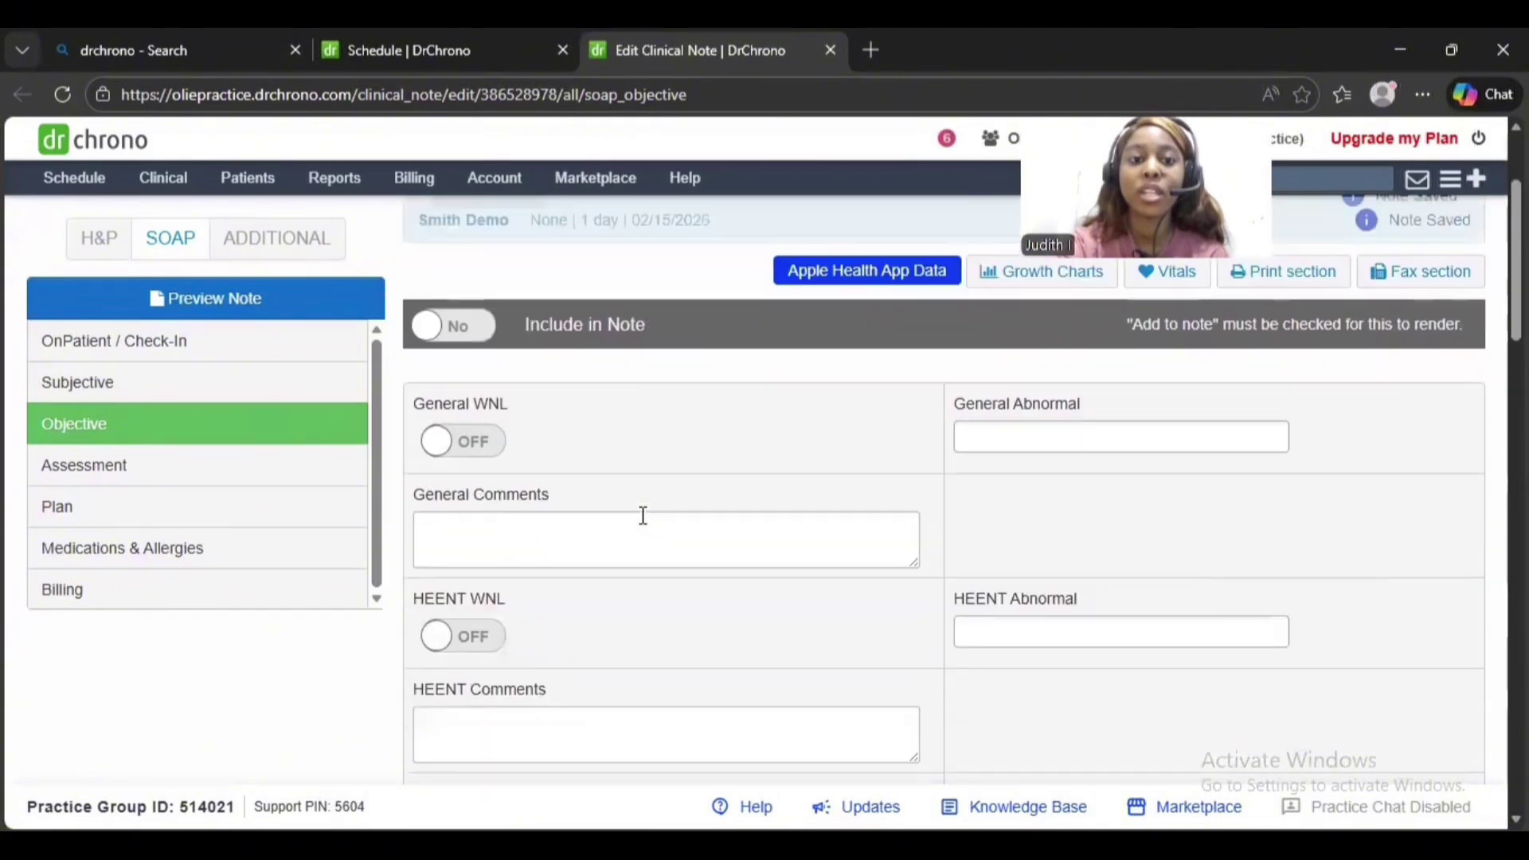
{"action": "scroll", "coordinate": [642, 515], "scroll_direction": "down", "scroll_amount": 3}
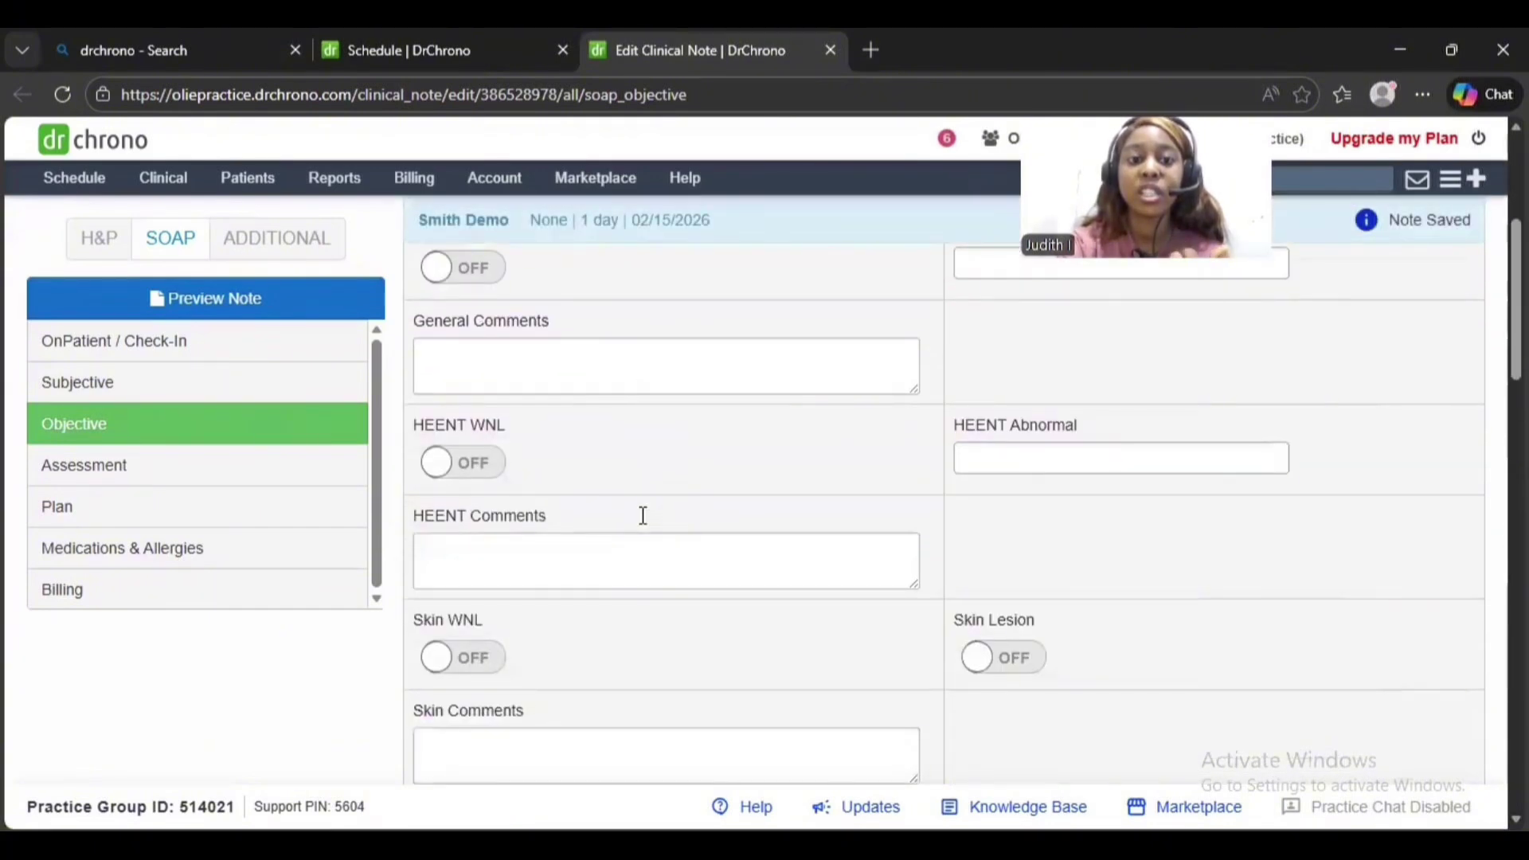
{"action": "scroll", "coordinate": [643, 515], "scroll_direction": "down", "scroll_amount": 5}
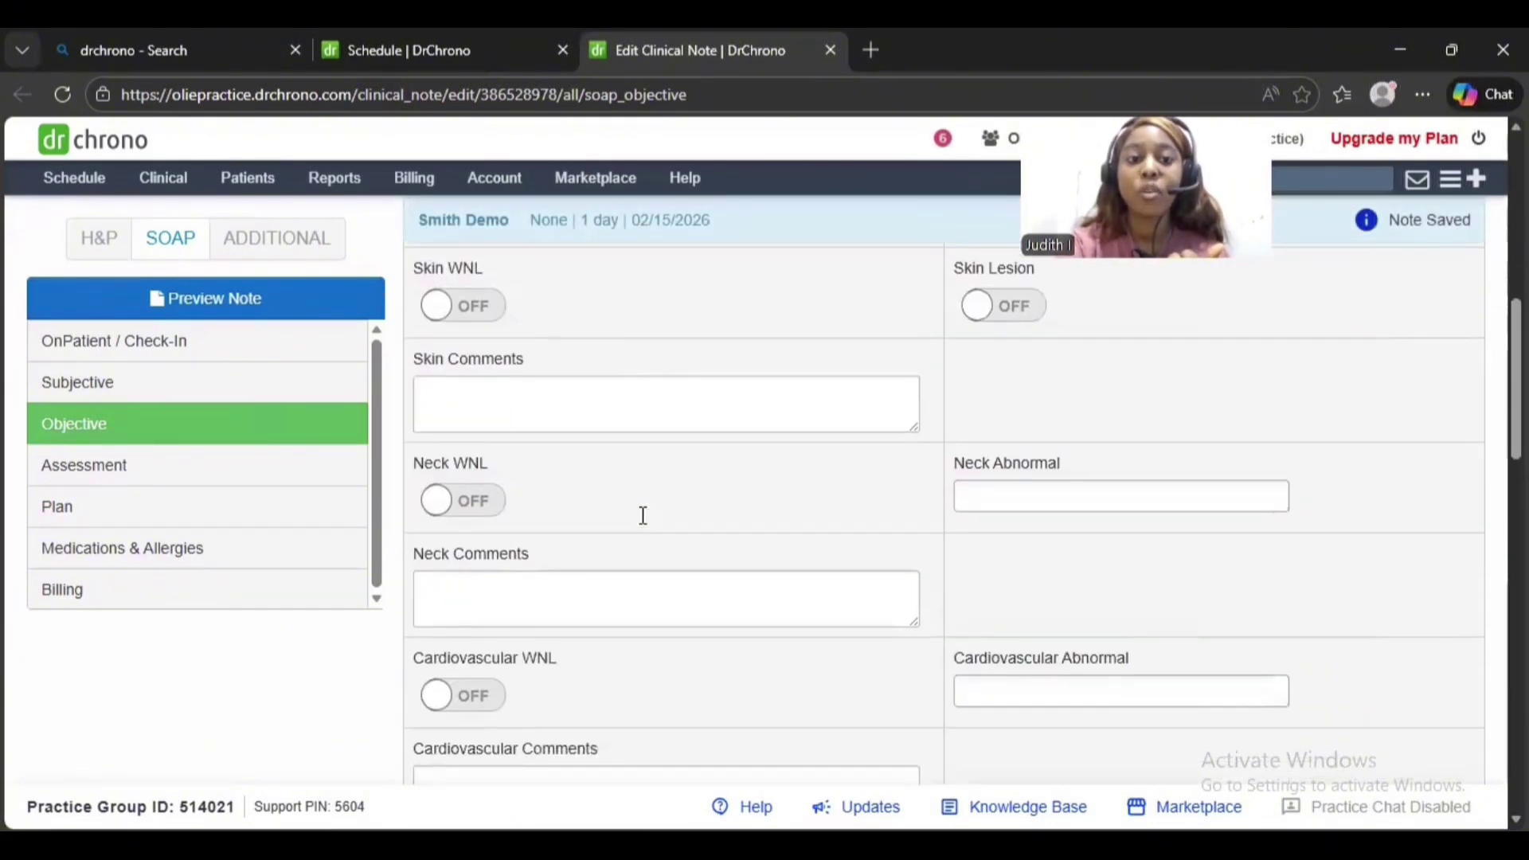
{"action": "scroll", "coordinate": [642, 515], "scroll_direction": "down", "scroll_amount": 3}
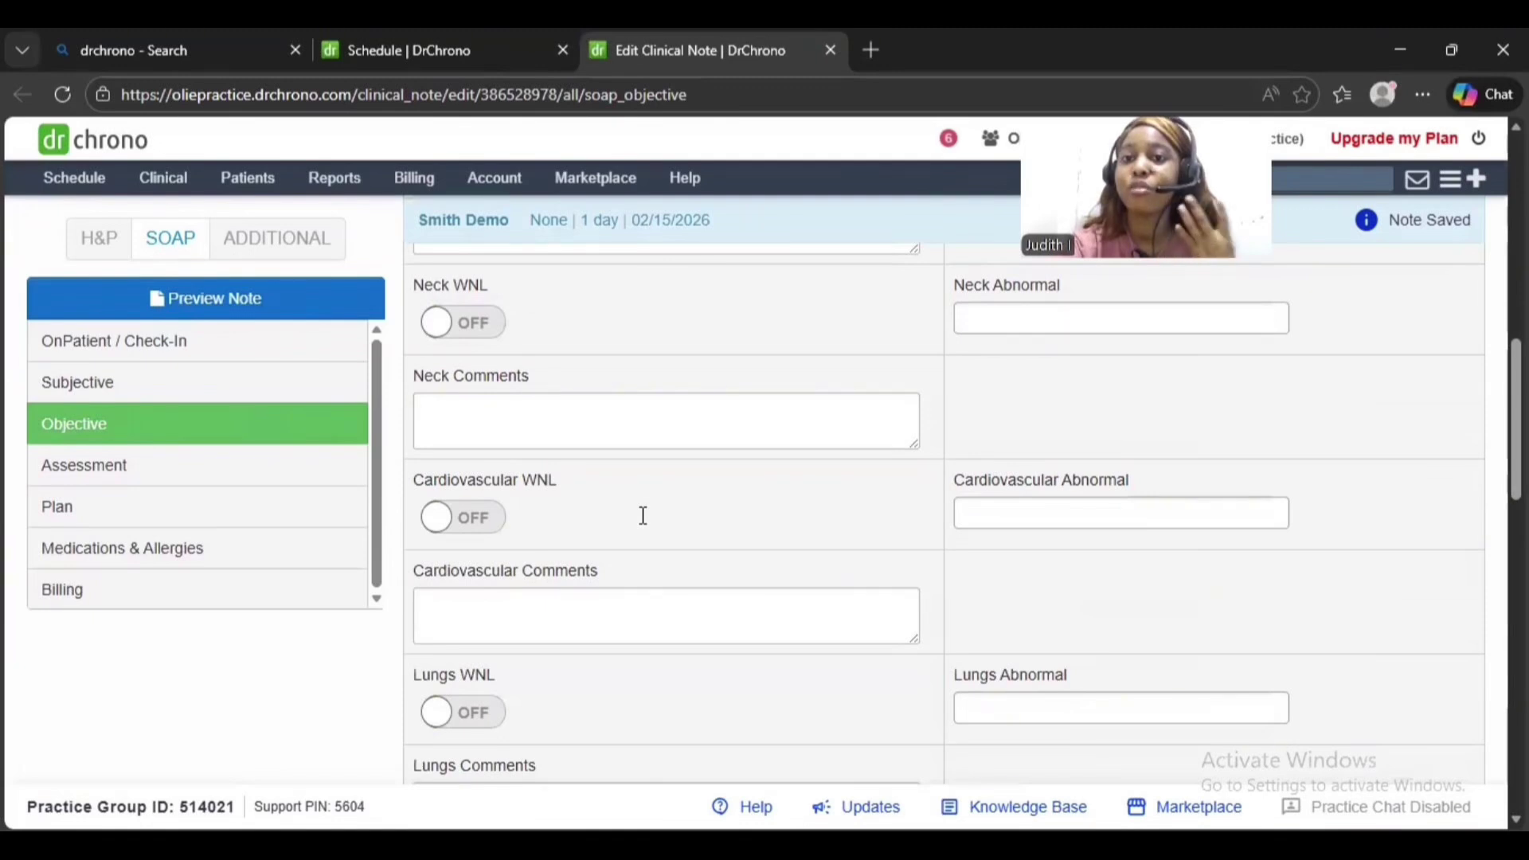
{"action": "scroll", "coordinate": [642, 515], "scroll_direction": "up", "scroll_amount": 1}
{"action": "scroll", "coordinate": [643, 515], "scroll_direction": "up", "scroll_amount": 10}
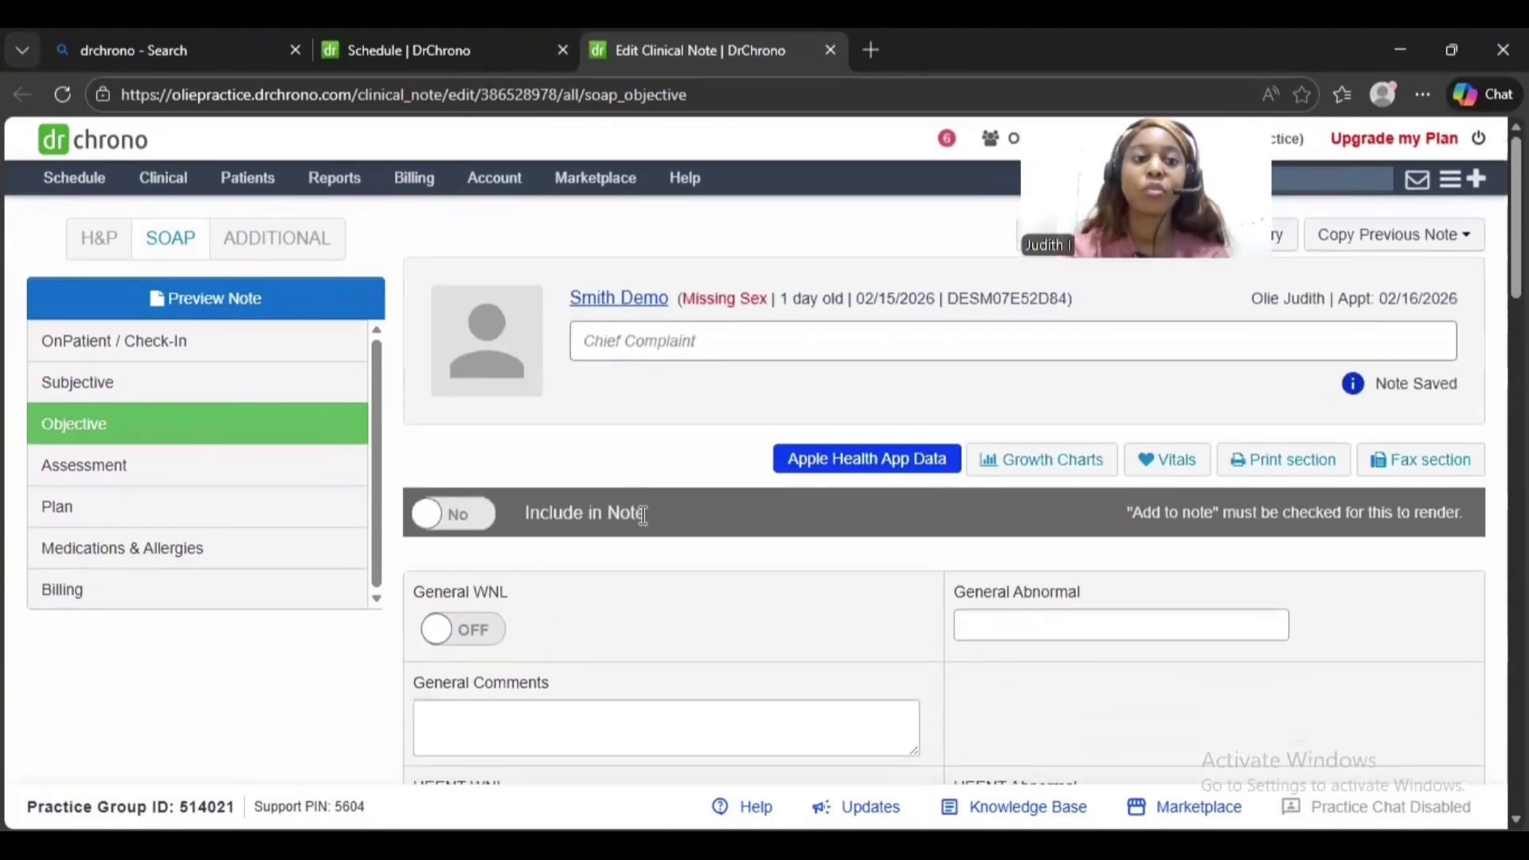
Step: Look through the Assessment, Plan, Medications & Allergies and Billing sections of the SOAP note
{"action": "left_click", "coordinate": [338, 473]}
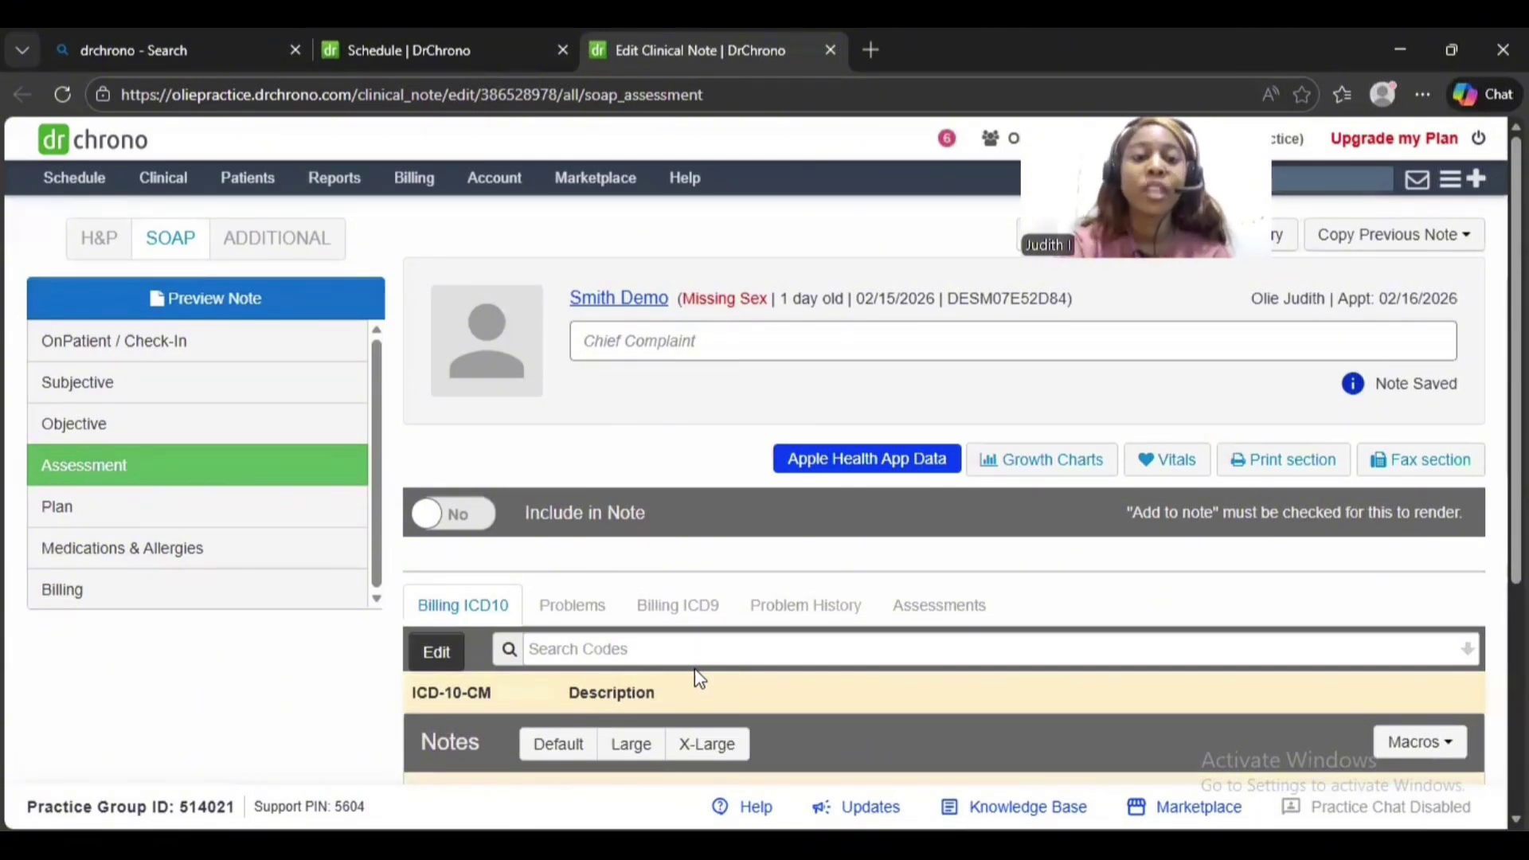
{"action": "scroll", "coordinate": [696, 673], "scroll_direction": "down", "scroll_amount": 2}
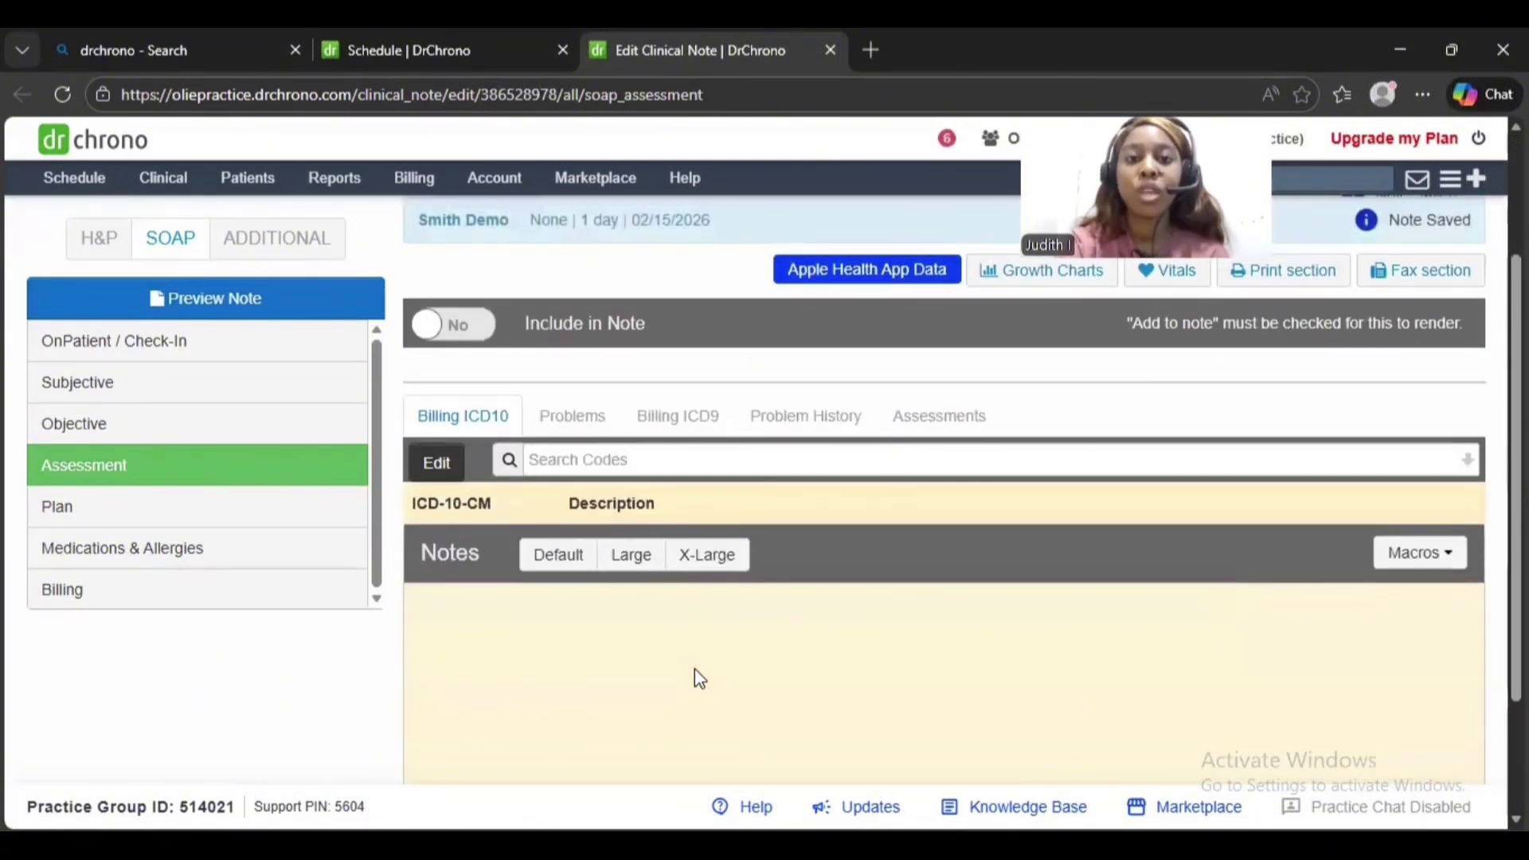
{"action": "scroll", "coordinate": [695, 669], "scroll_direction": "up", "scroll_amount": 2}
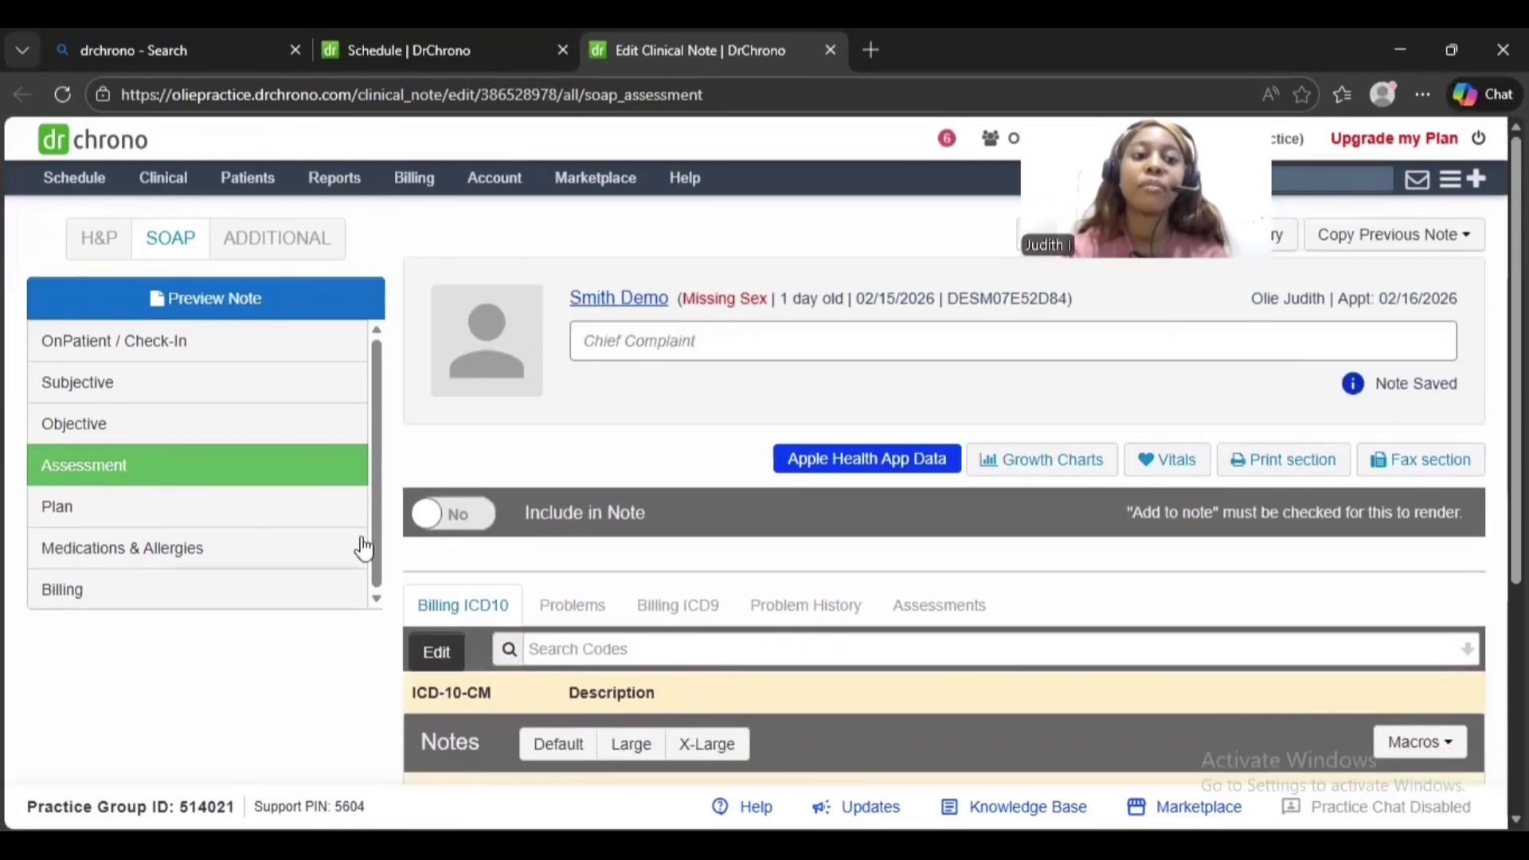
{"action": "left_click", "coordinate": [331, 517]}
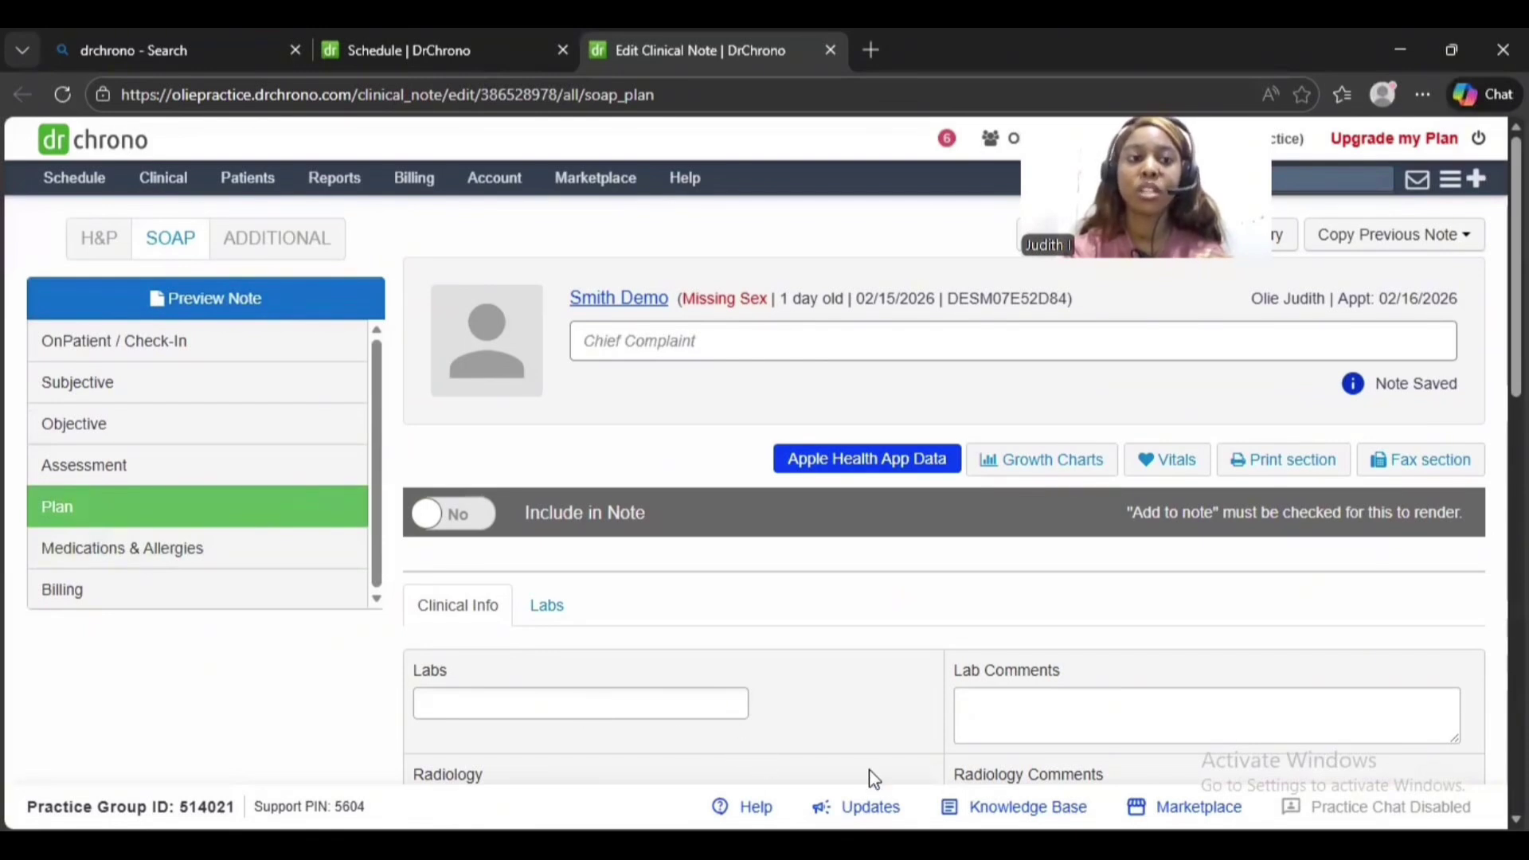
{"action": "left_click", "coordinate": [336, 570]}
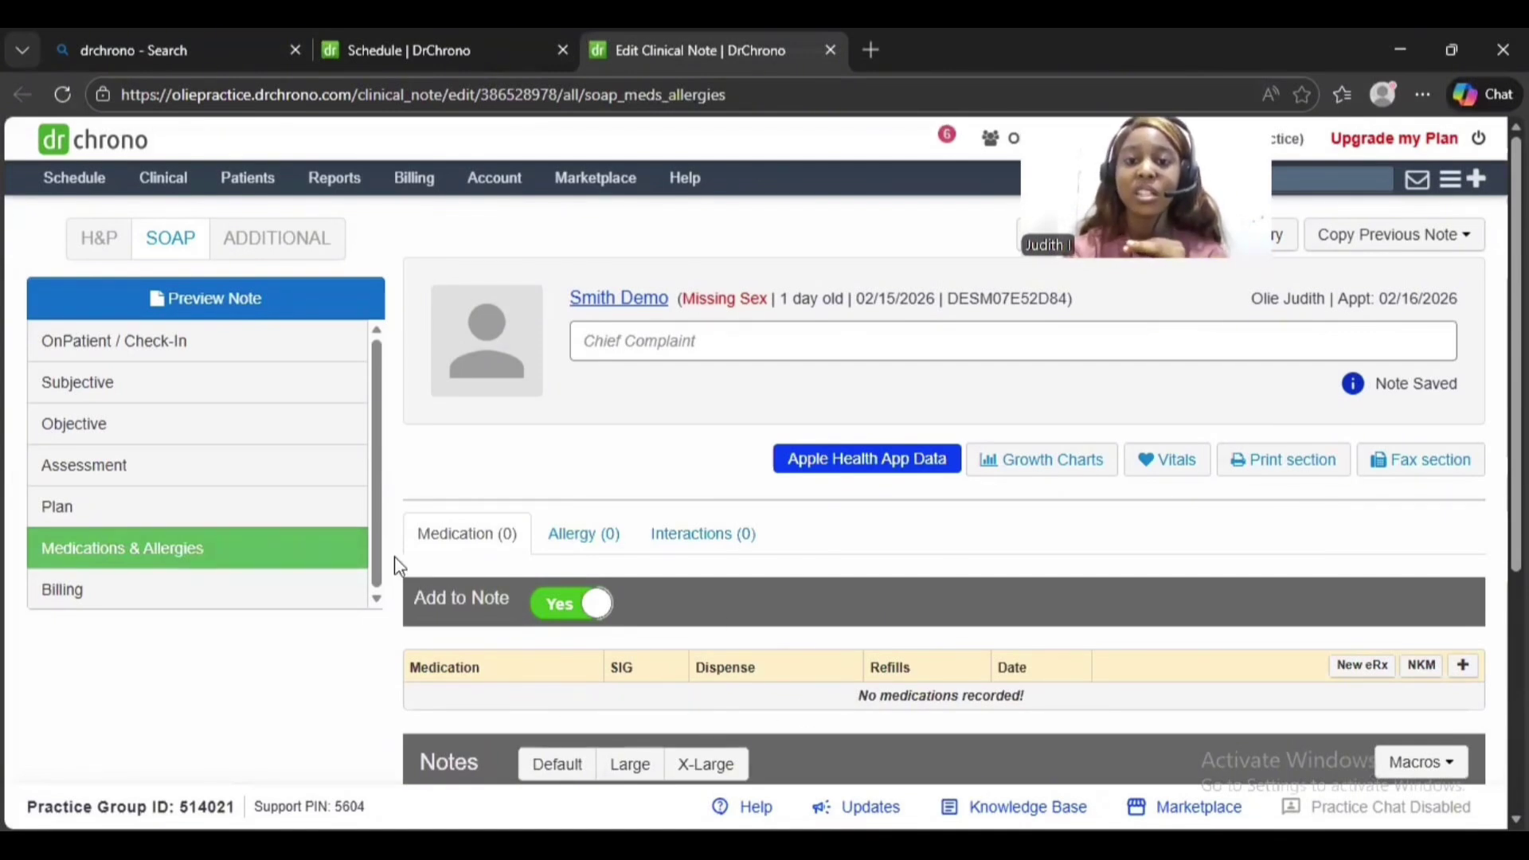
{"action": "left_click", "coordinate": [126, 602]}
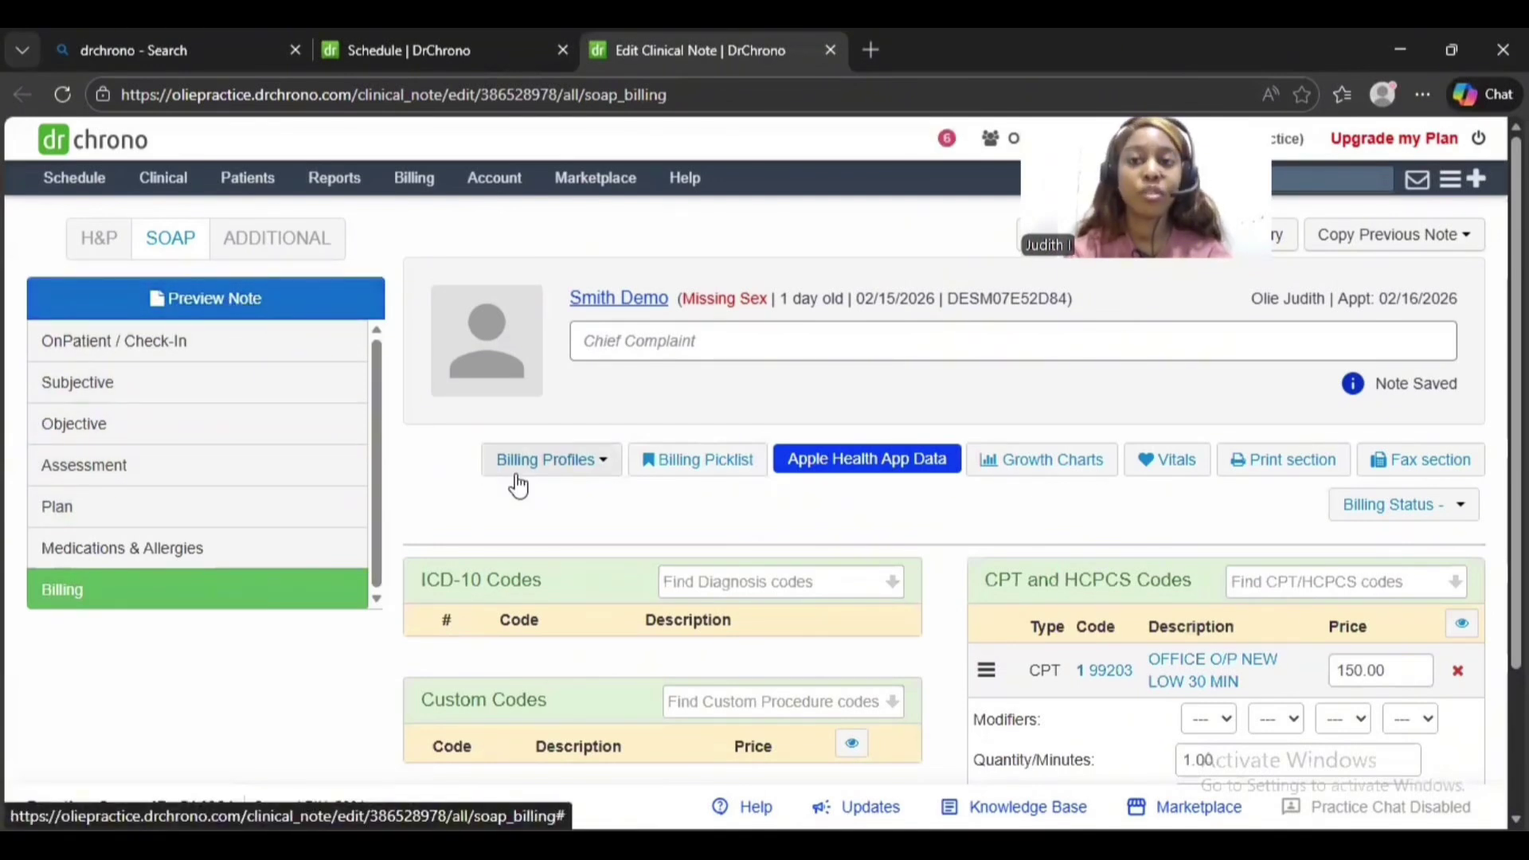
Step: Return to the Subjective section and enter the chief complaint "Cough and Fatigue for one (1) week"
{"action": "left_click", "coordinate": [278, 380]}
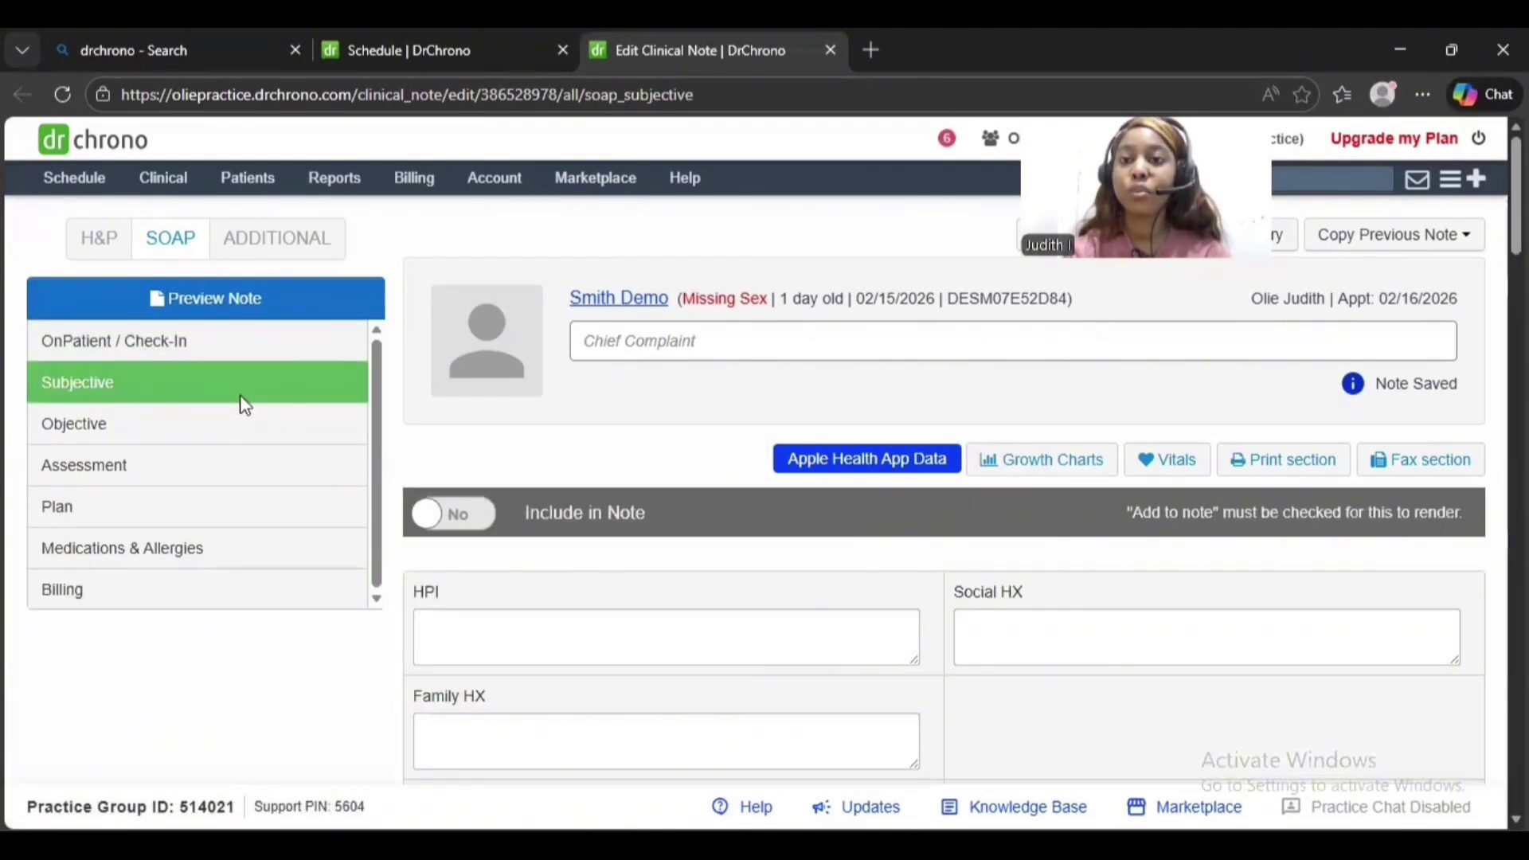
{"action": "double_click", "coordinate": [229, 382]}
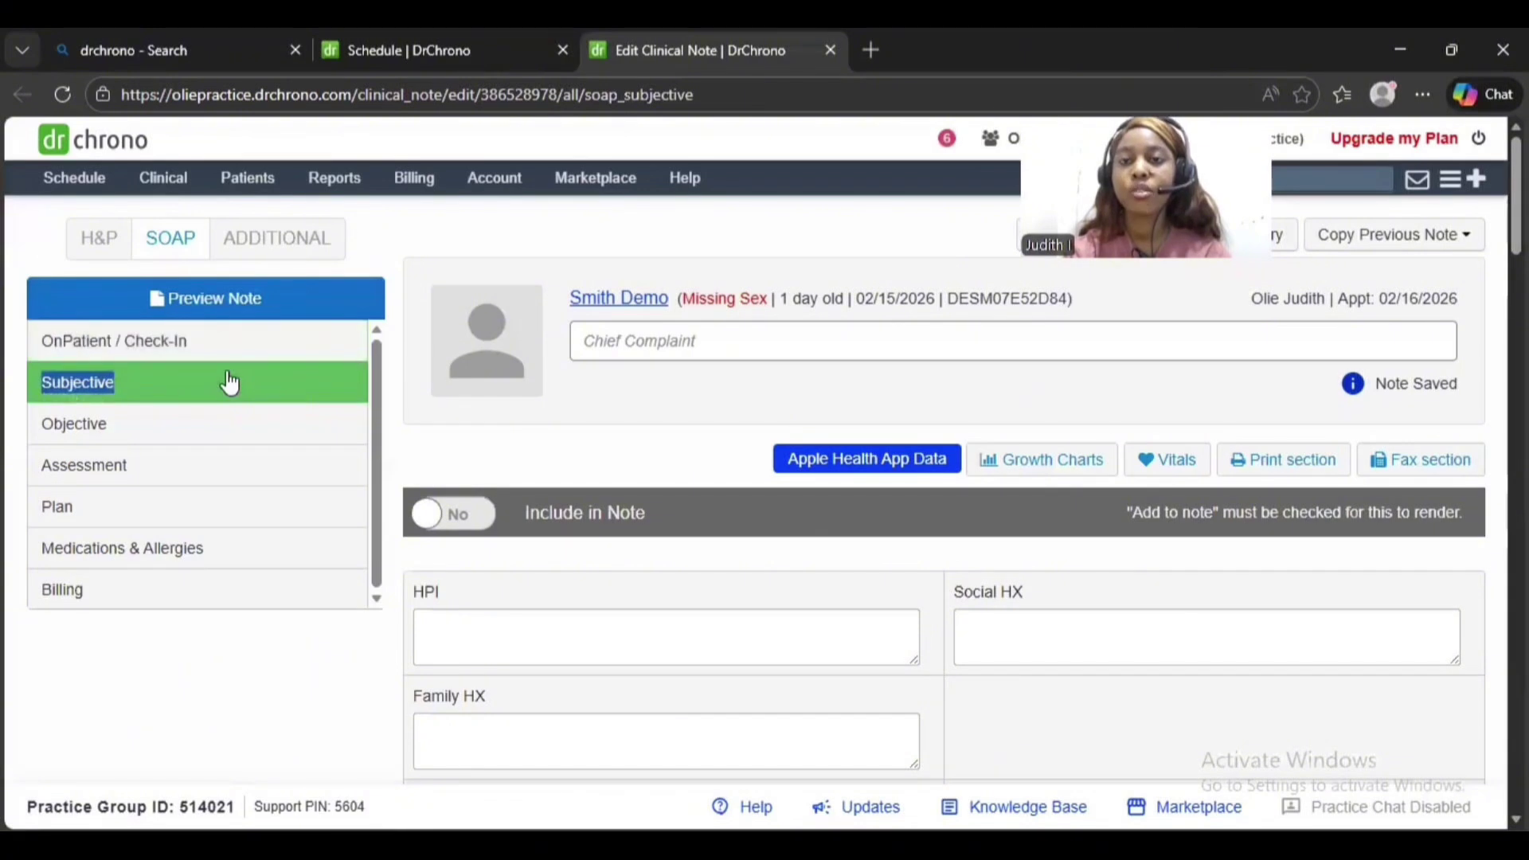
{"action": "left_click_drag", "start_coordinate": [228, 382], "coordinate": [344, 395]}
{"action": "left_click_drag", "start_coordinate": [464, 433], "coordinate": [668, 608]}
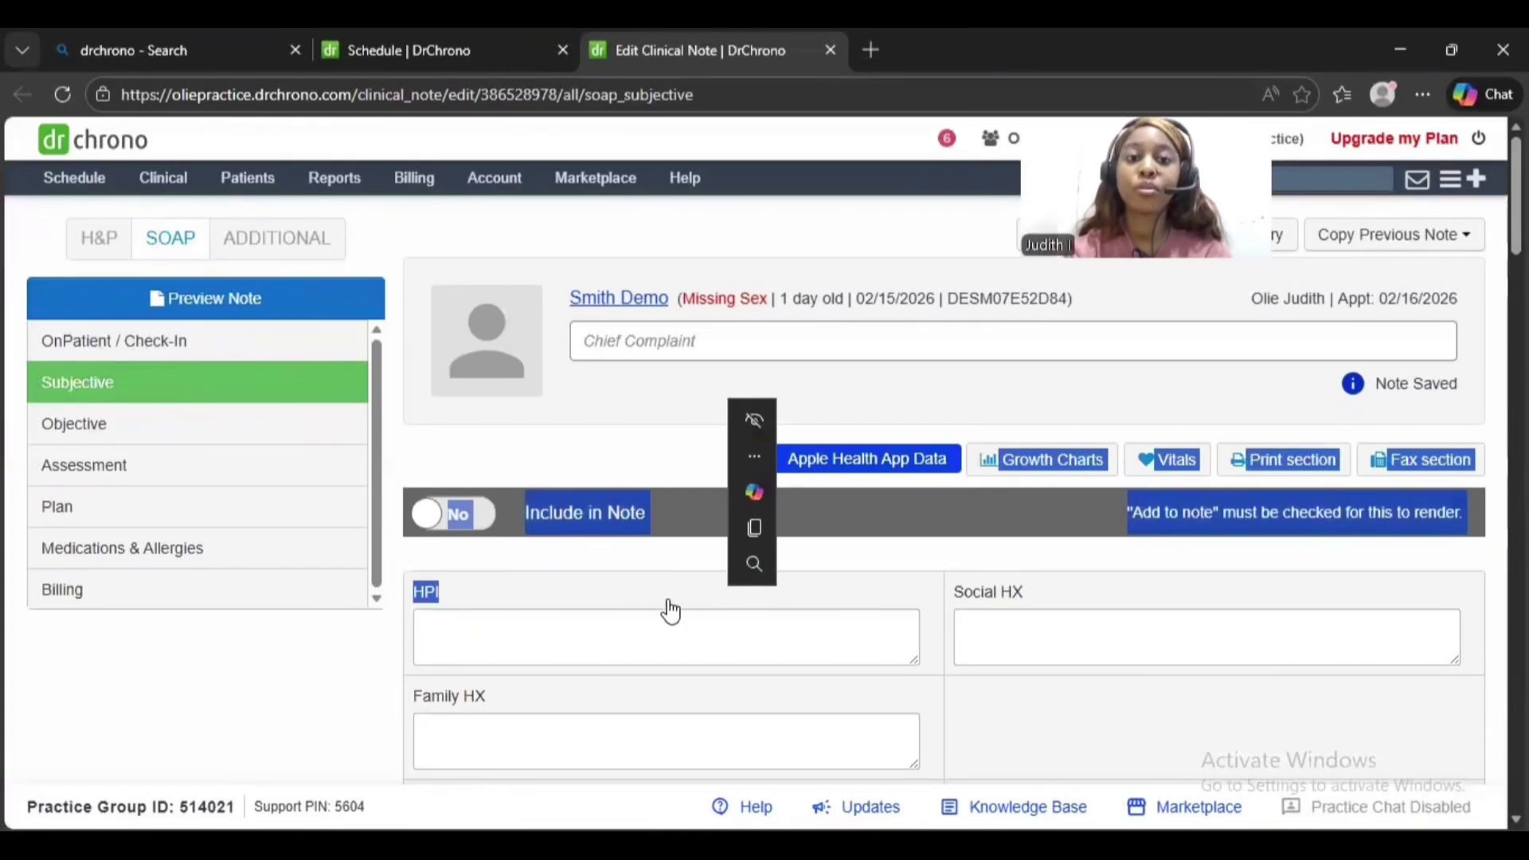
{"action": "left_click", "coordinate": [605, 462]}
{"action": "mouse_move", "coordinate": [507, 383]}
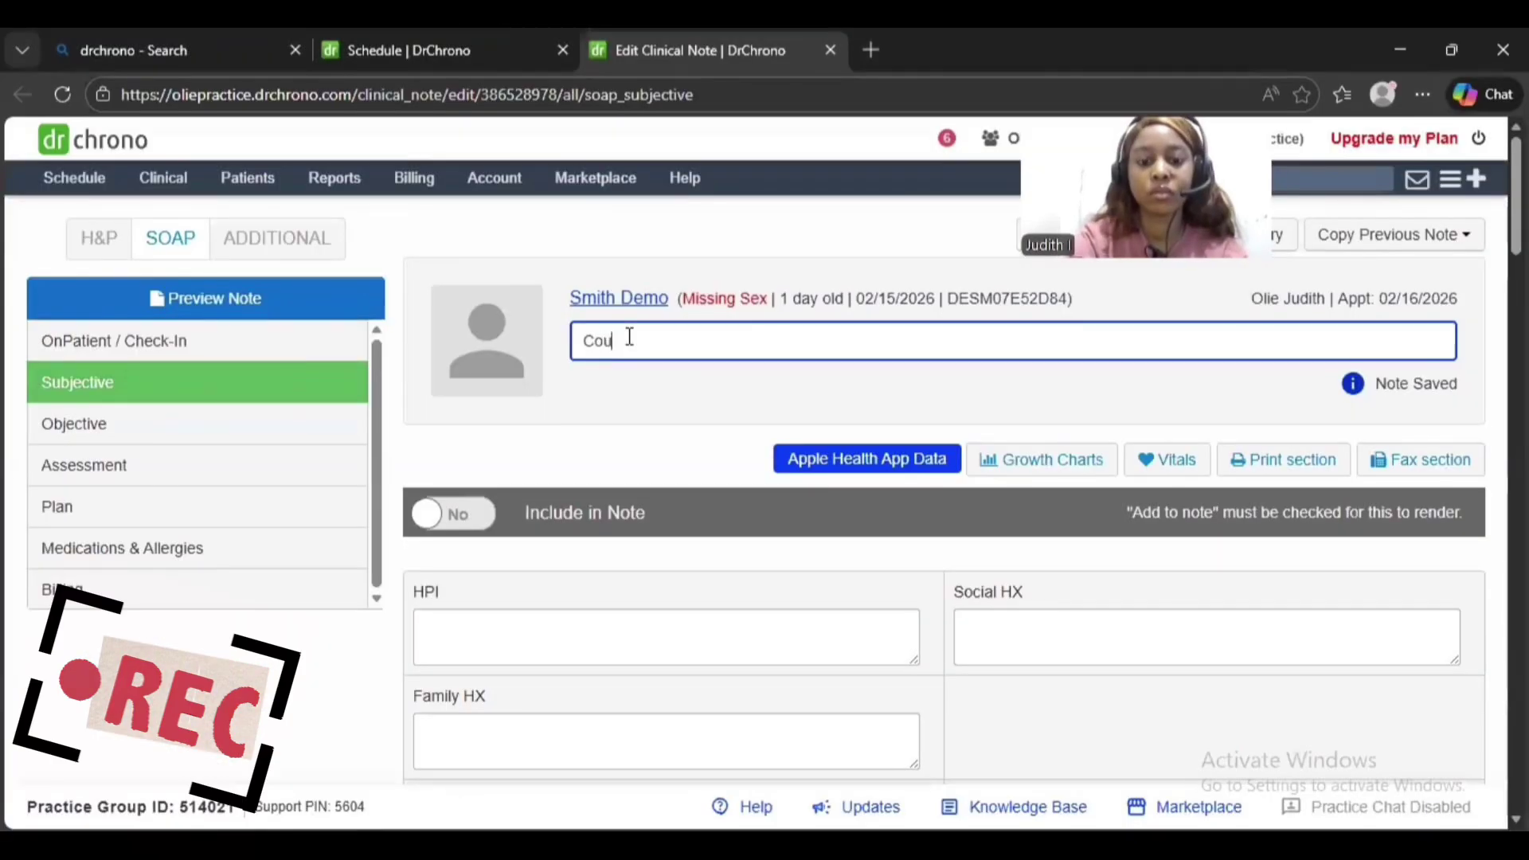
{"action": "type", "text": "and Fatigue for one (1) week"}
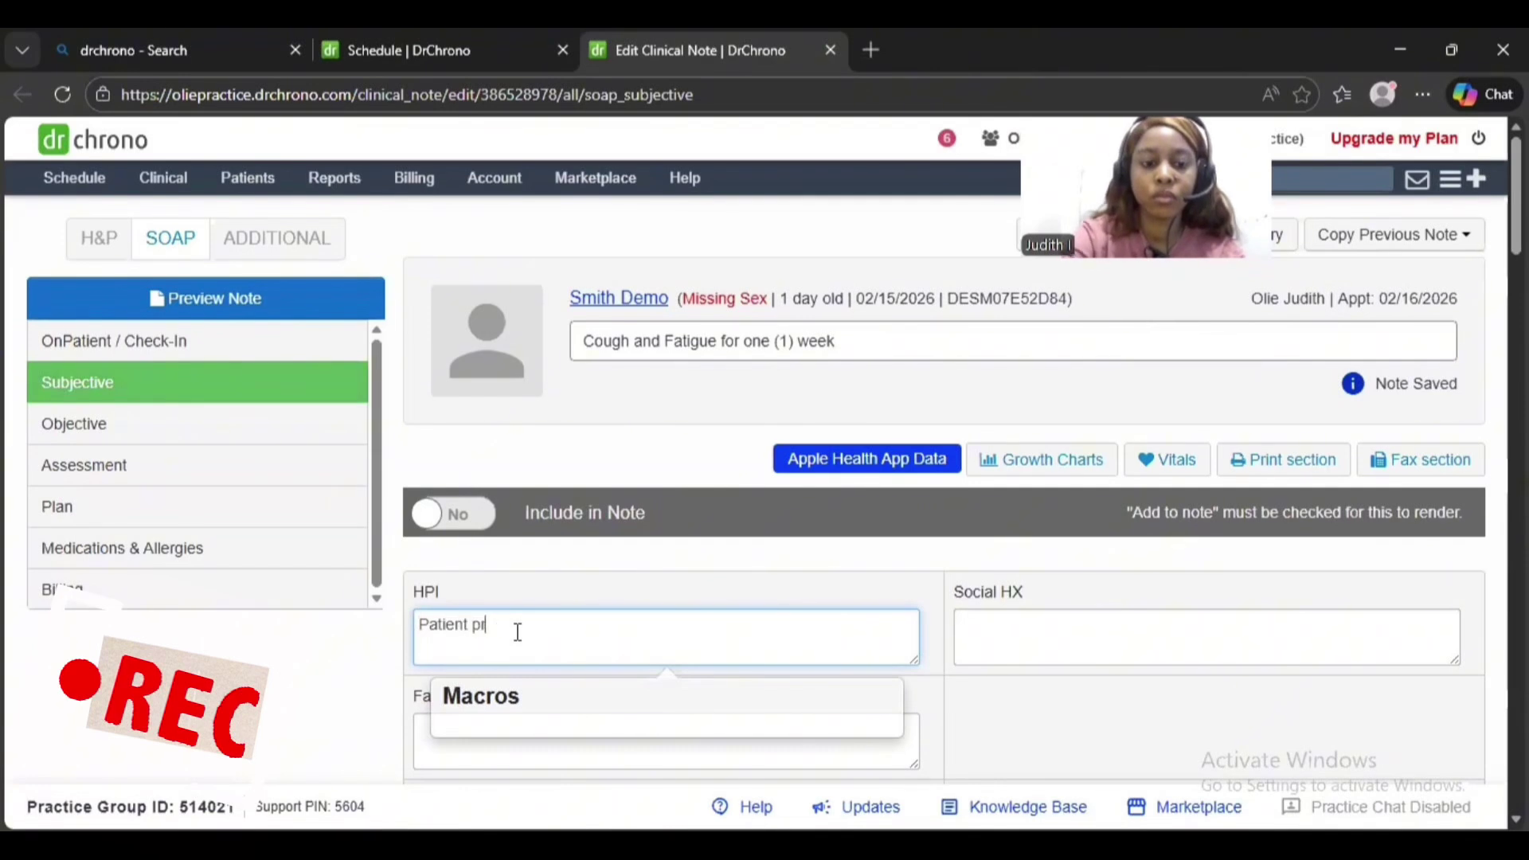
Step: Enter in HPI: "Patient presents with one week history of cough and fatigue. Cough is mostly dry with occasional mucus production."
{"action": "type", "text": "esents with one week history of co"}
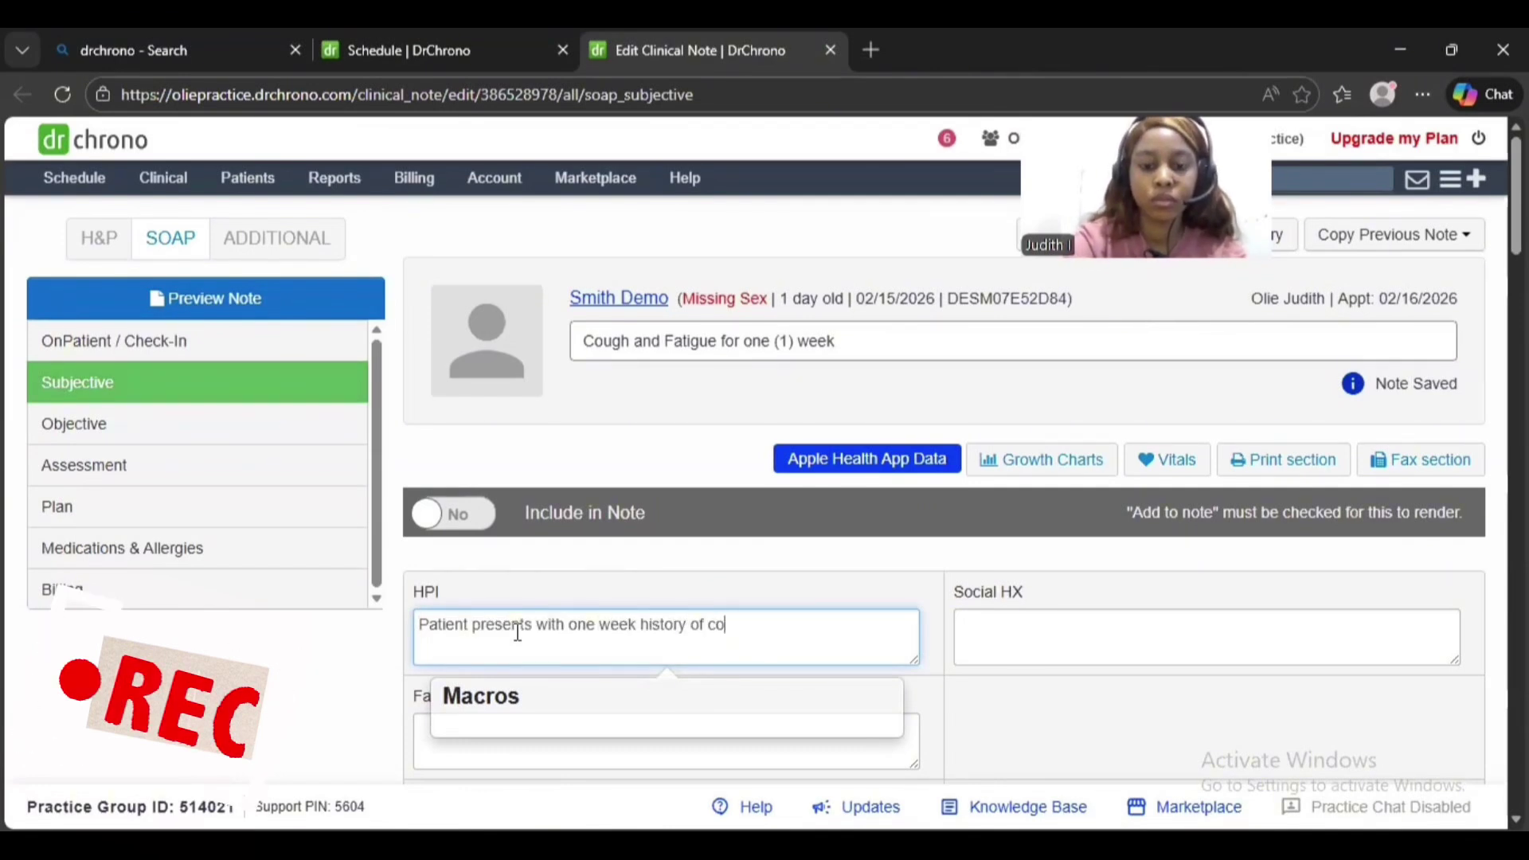
{"action": "type", "text": "ugh and fatigue. Cough is m"}
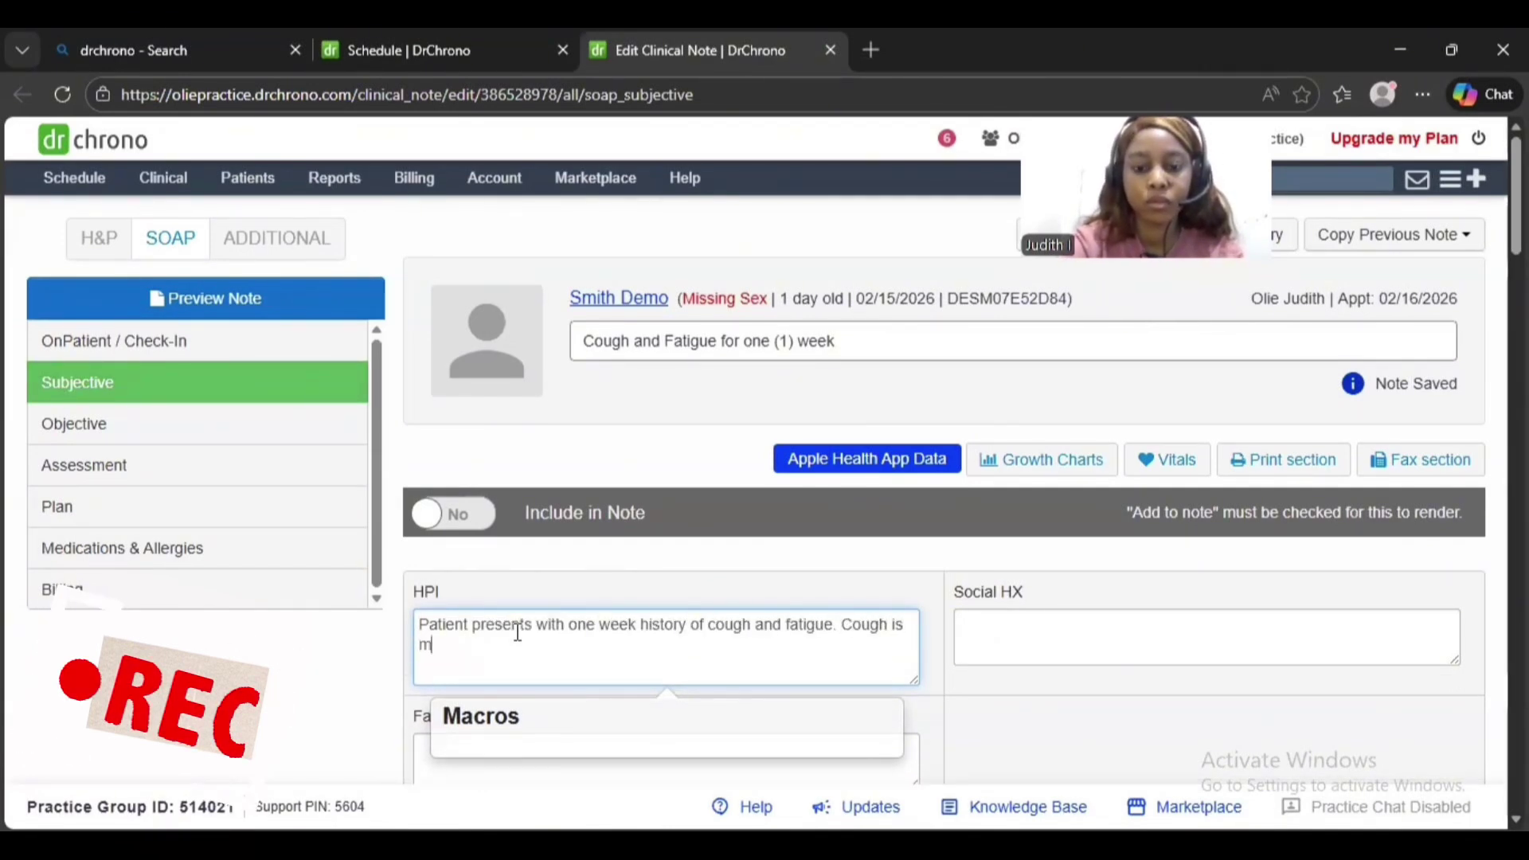
{"action": "type", "text": "ostly dry with occasional musus production."}
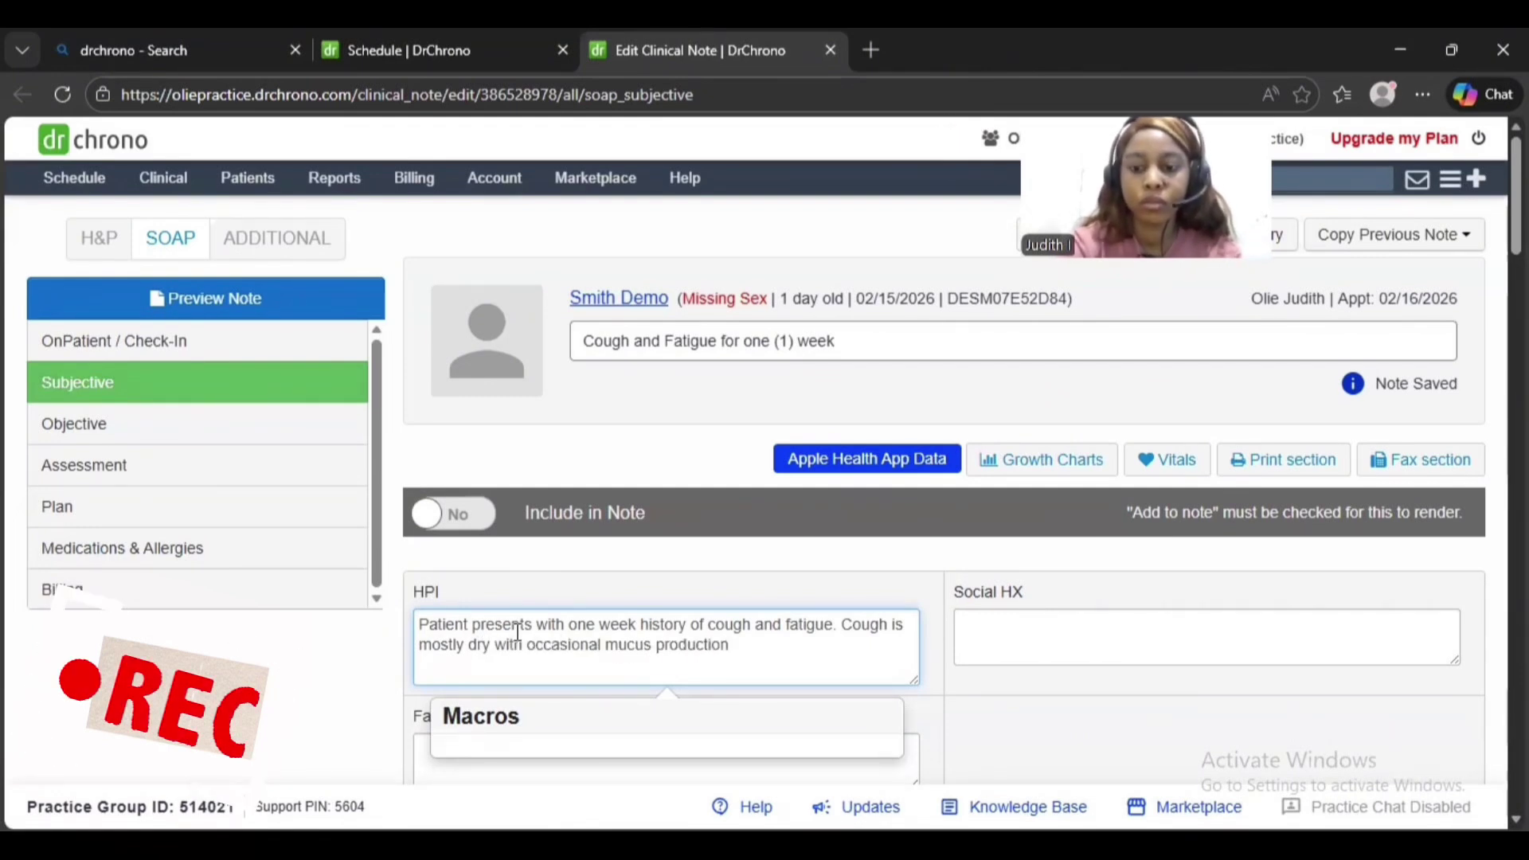
Step: Add to HPI: "Patient reports feeling tired and experiencing mild shortness of breath when climbing stairs."
{"action": "type", "text": " Patient reports feeling tired and "}
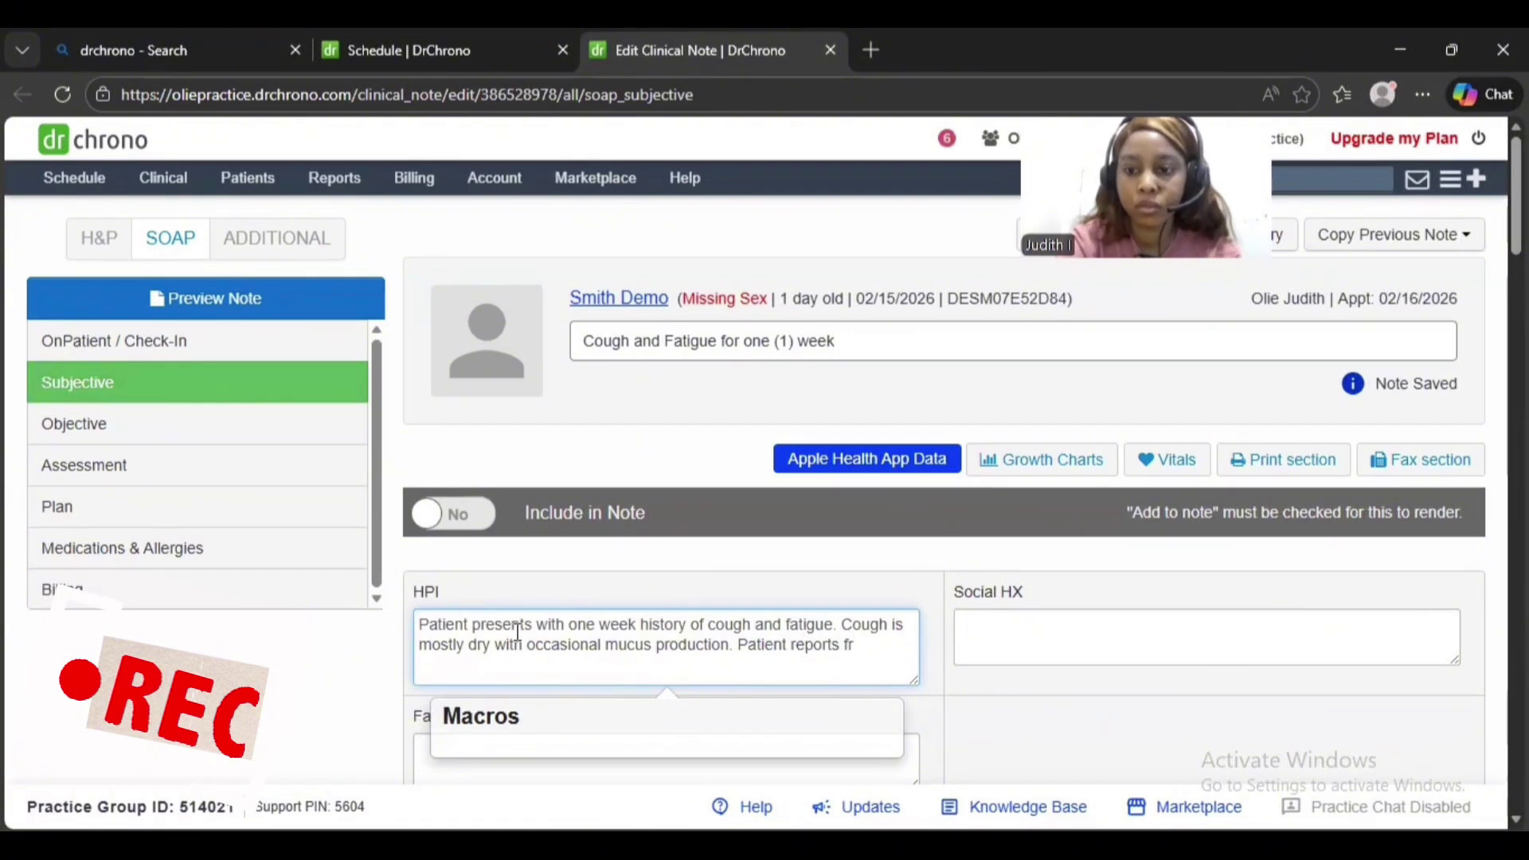
{"action": "type", "text": "experiencing mild shortness of breath w"}
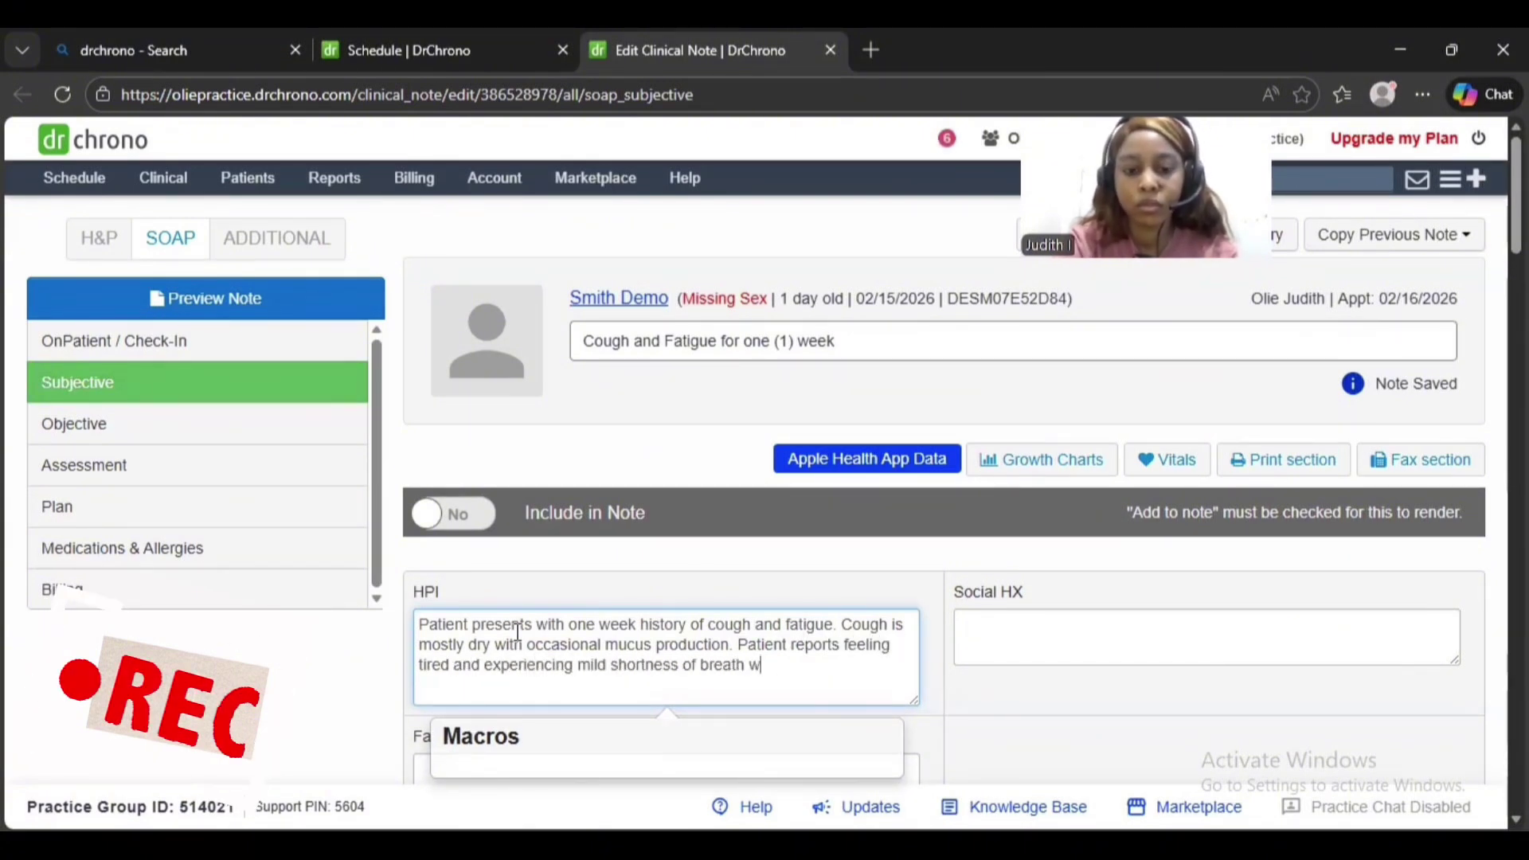
{"action": "type", "text": "hen climbing stairs. Dee"}
Step: Finish the HPI with "Denies fever, chills, chest pain, wheezing and night sweats." and correct the misspelled "sweats"
{"action": "key", "text": "BackSpace"}
{"action": "type", "text": "nies fever, chills, ches"}
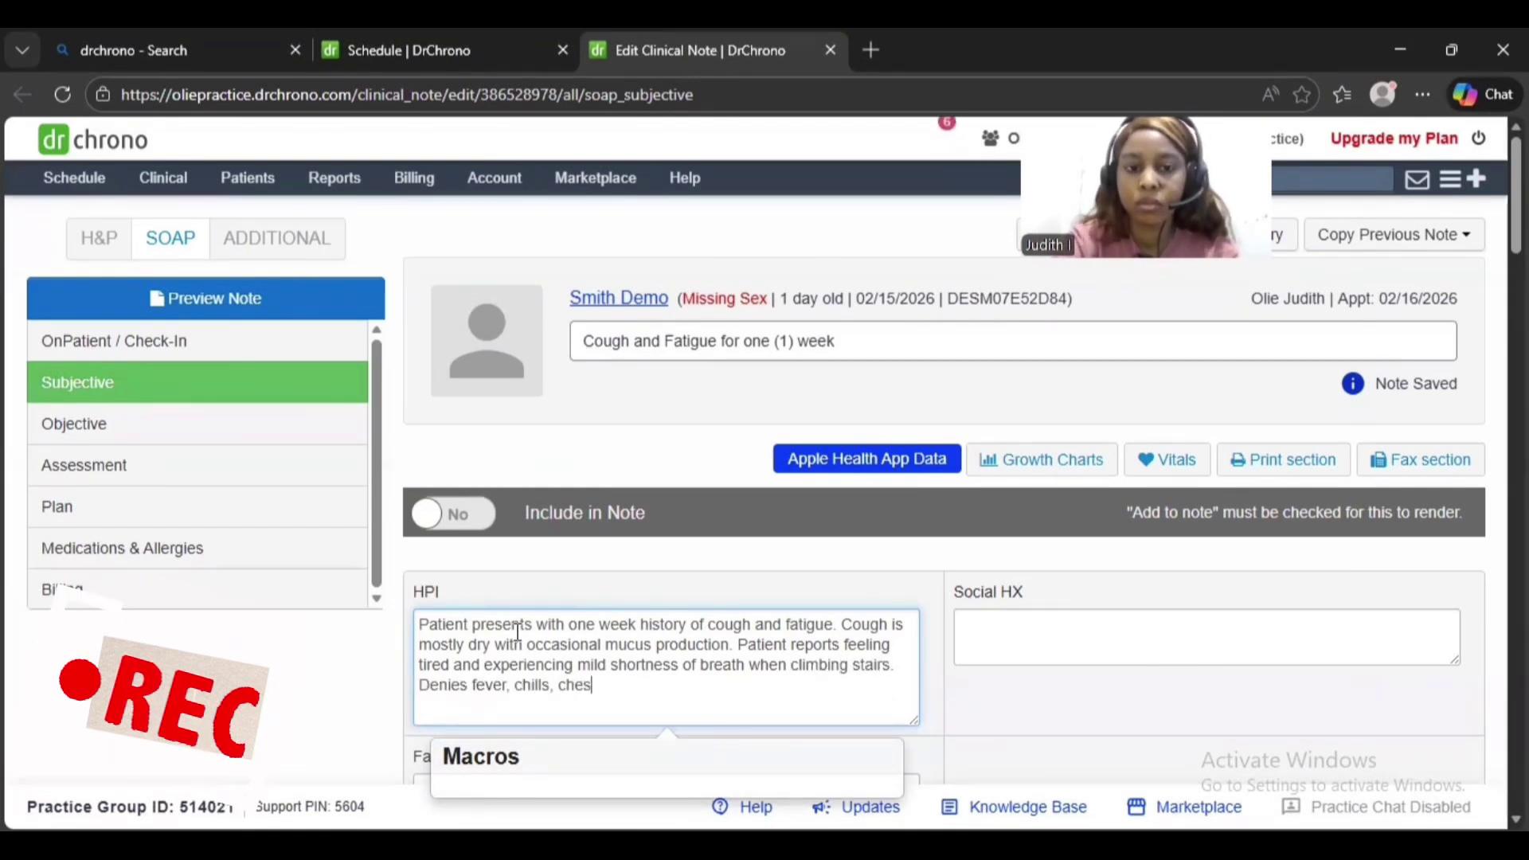
{"action": "type", "text": "t pain, wheezing and night ssweats."}
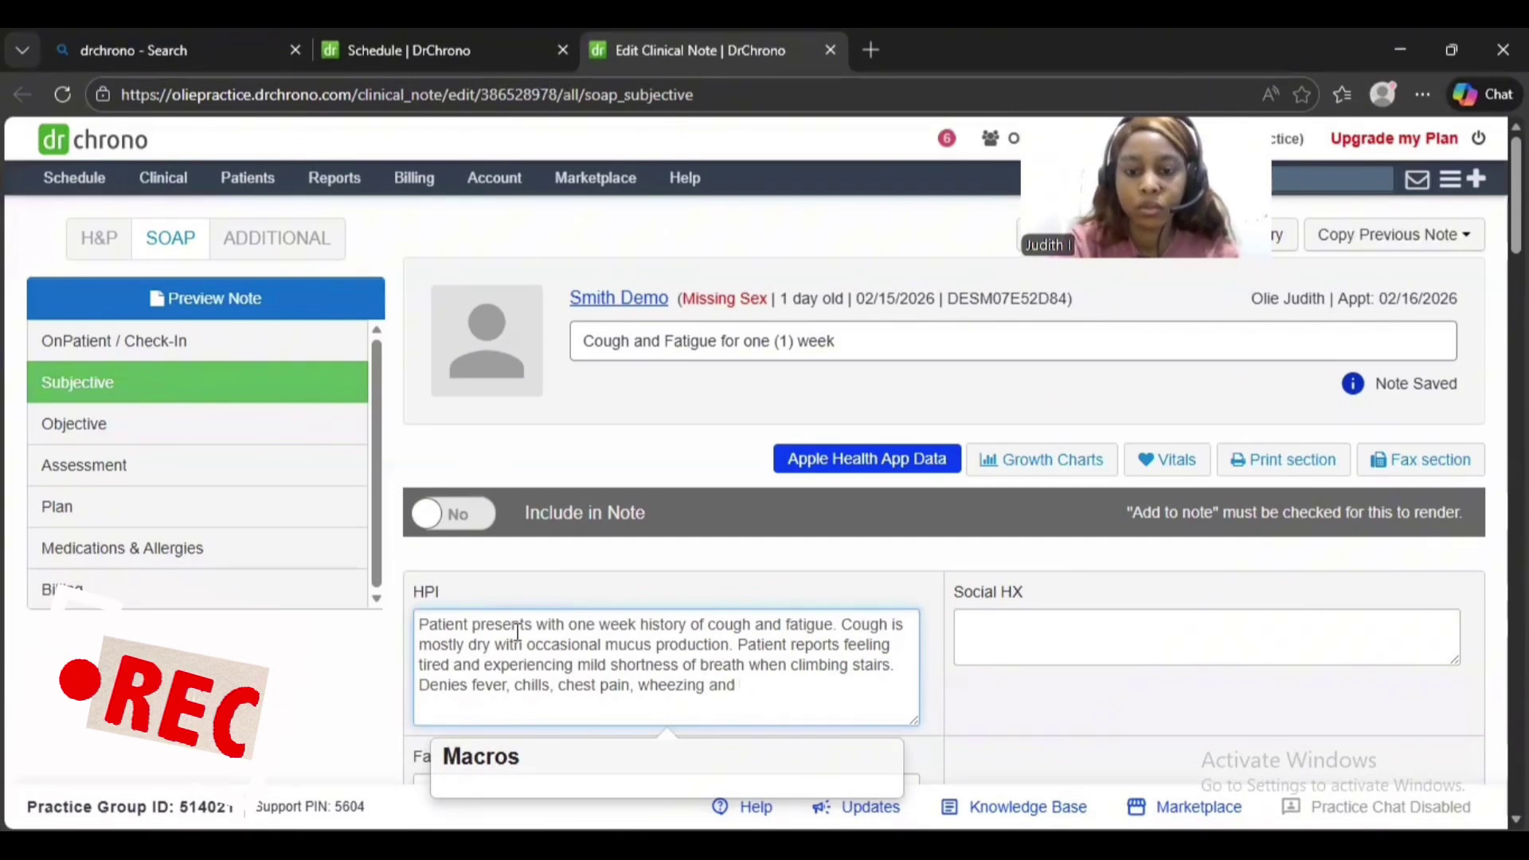
{"action": "right_click", "coordinate": [781, 686]}
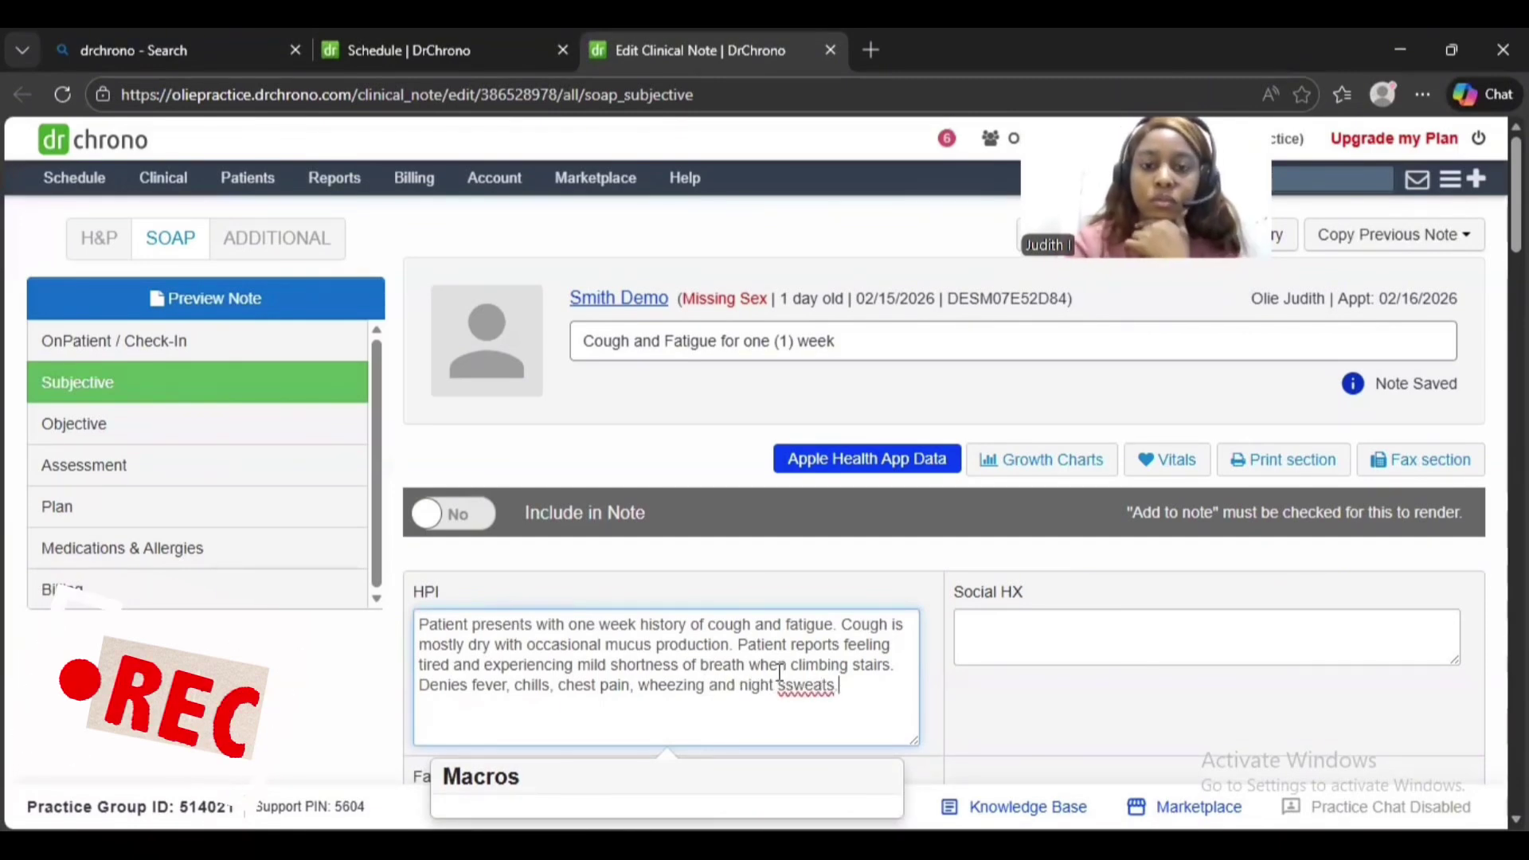
{"action": "left_click", "coordinate": [814, 537]}
Step: Enter "None reported" as the past medical history in the Subjective section
{"action": "scroll", "coordinate": [813, 537], "scroll_direction": "down", "scroll_amount": 3}
{"action": "left_click", "coordinate": [660, 643]}
{"action": "type", "text": "No"}
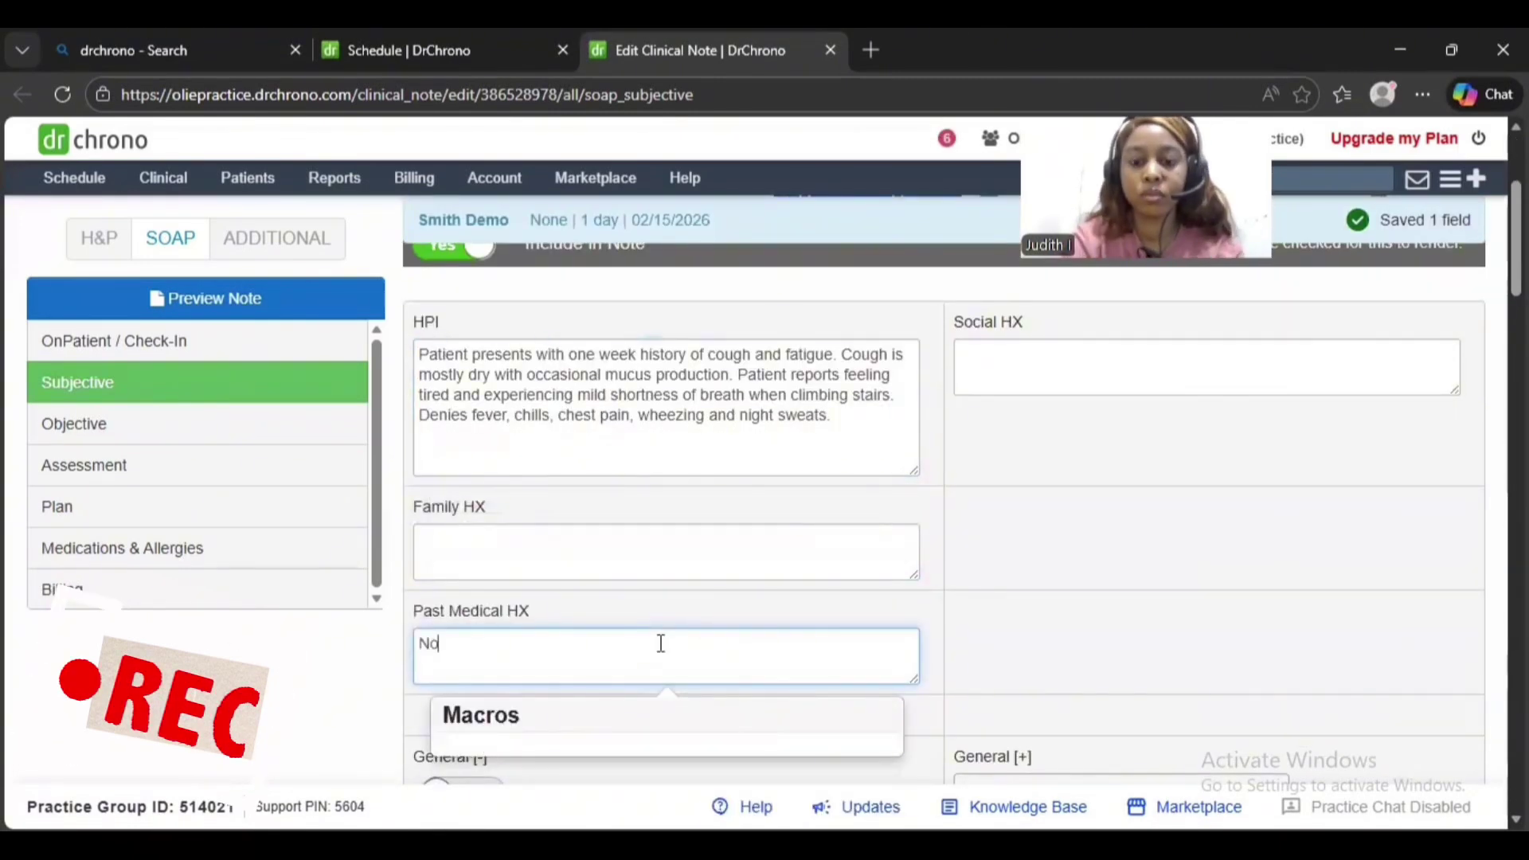
{"action": "type", "text": "ne reported"}
Step: Enter the social history on two lines: "Former smoker, quit 5 years ago." and "Occasional alcohol use."
{"action": "key", "text": "Tab"}
{"action": "type", "text": "Former smo"}
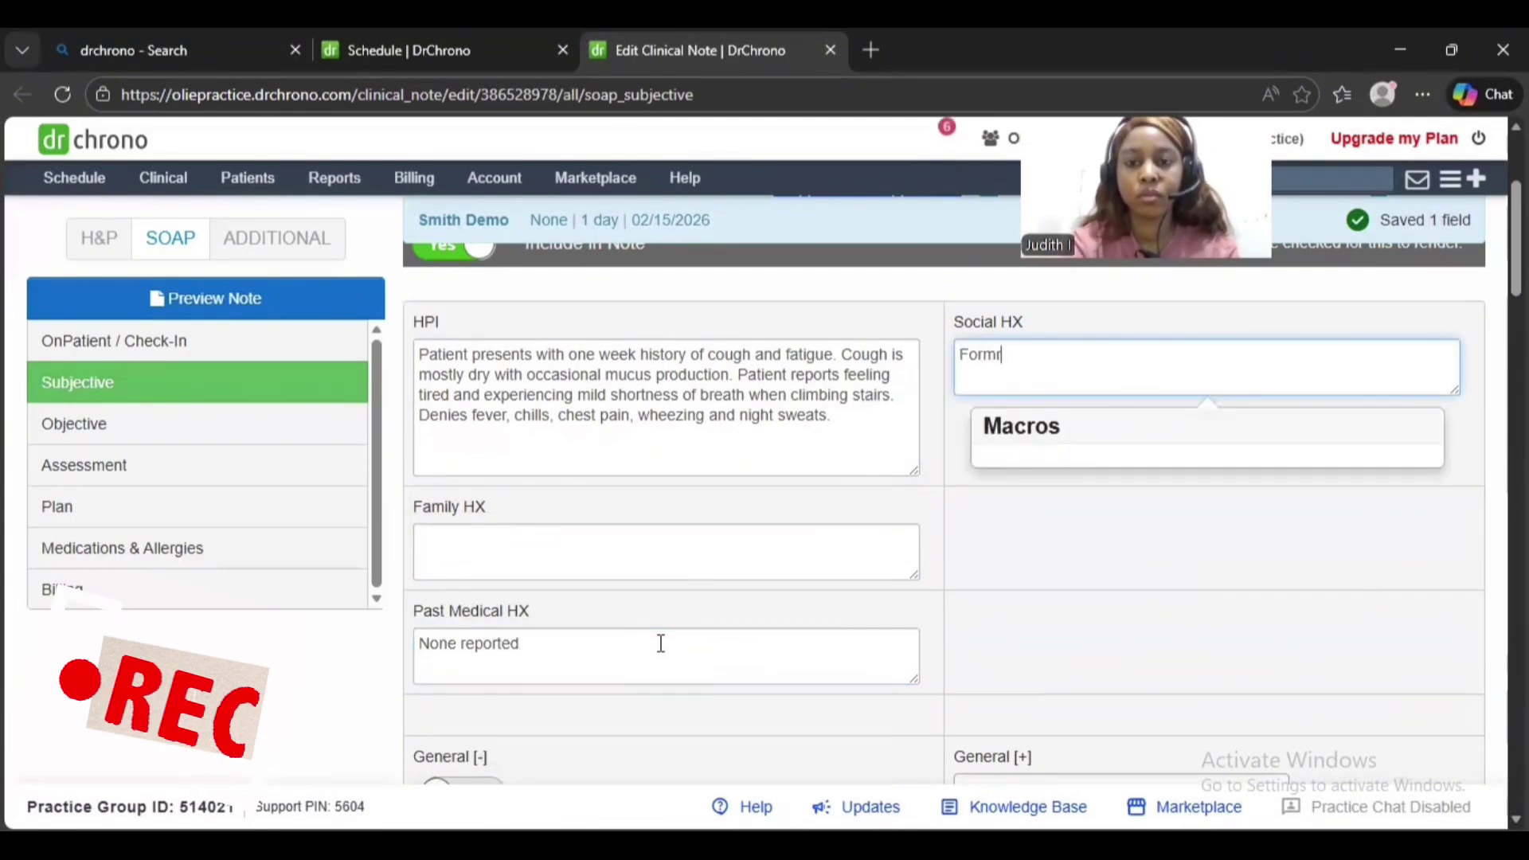
{"action": "type", "text": "ker, quit 5 years ago."}
{"action": "key", "text": "Return"}
{"action": "type", "text": "Occasional dr"}
{"action": "key", "text": "BackSpace"}
{"action": "key", "text": "BackSpace"}
{"action": "type", "text": "alcohol use"}
Step: Record "Medications ; Multivitamin daily" in the free-text notes of the Subjective section
{"action": "scroll", "coordinate": [661, 644], "scroll_direction": "down", "scroll_amount": 10}
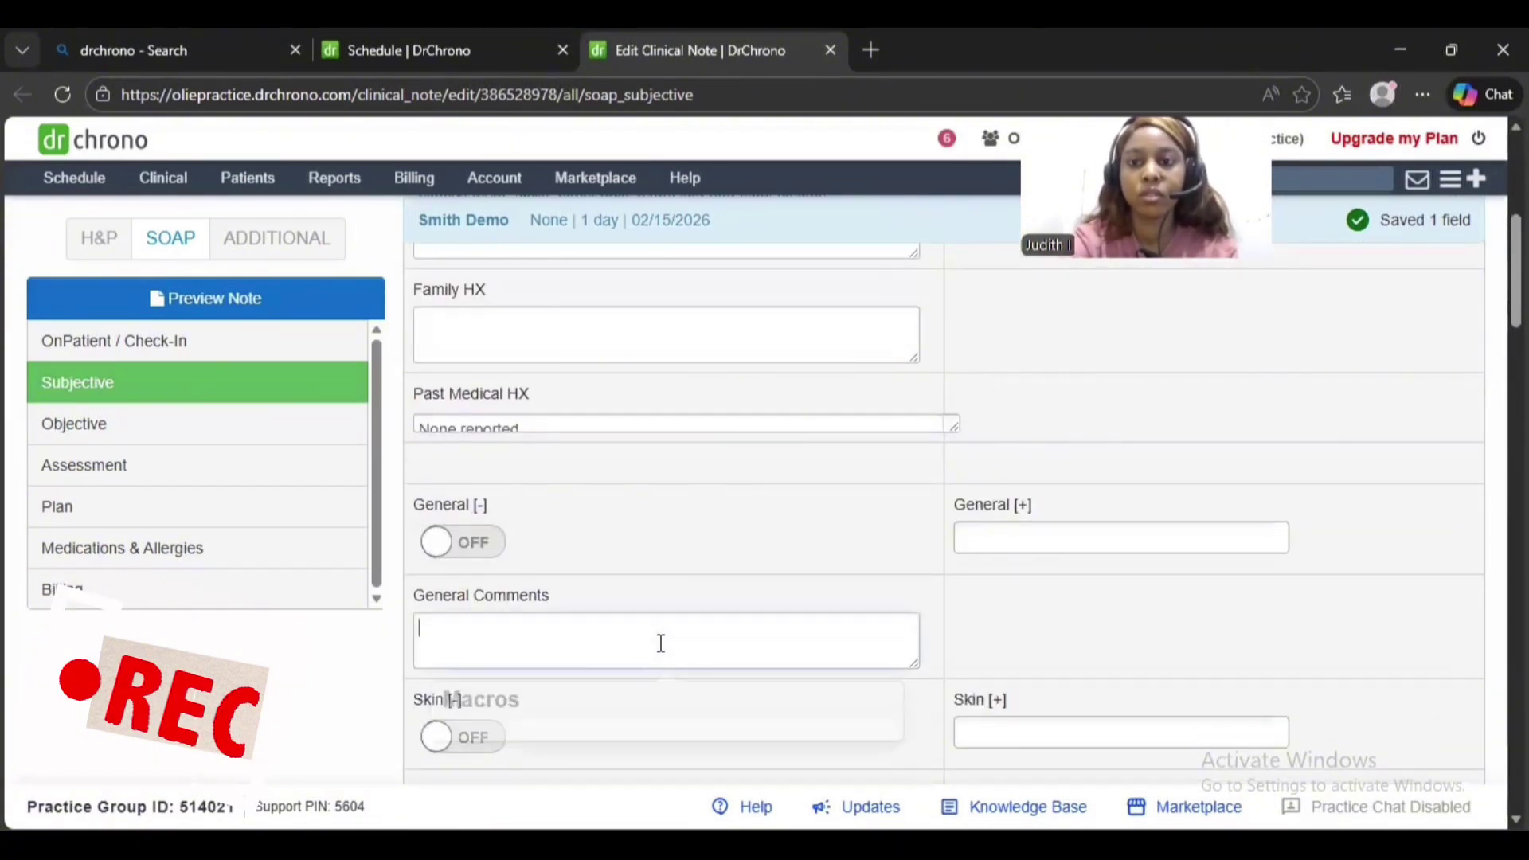
{"action": "left_click", "coordinate": [661, 643]}
{"action": "type", "text": "Medications ; Mul"}
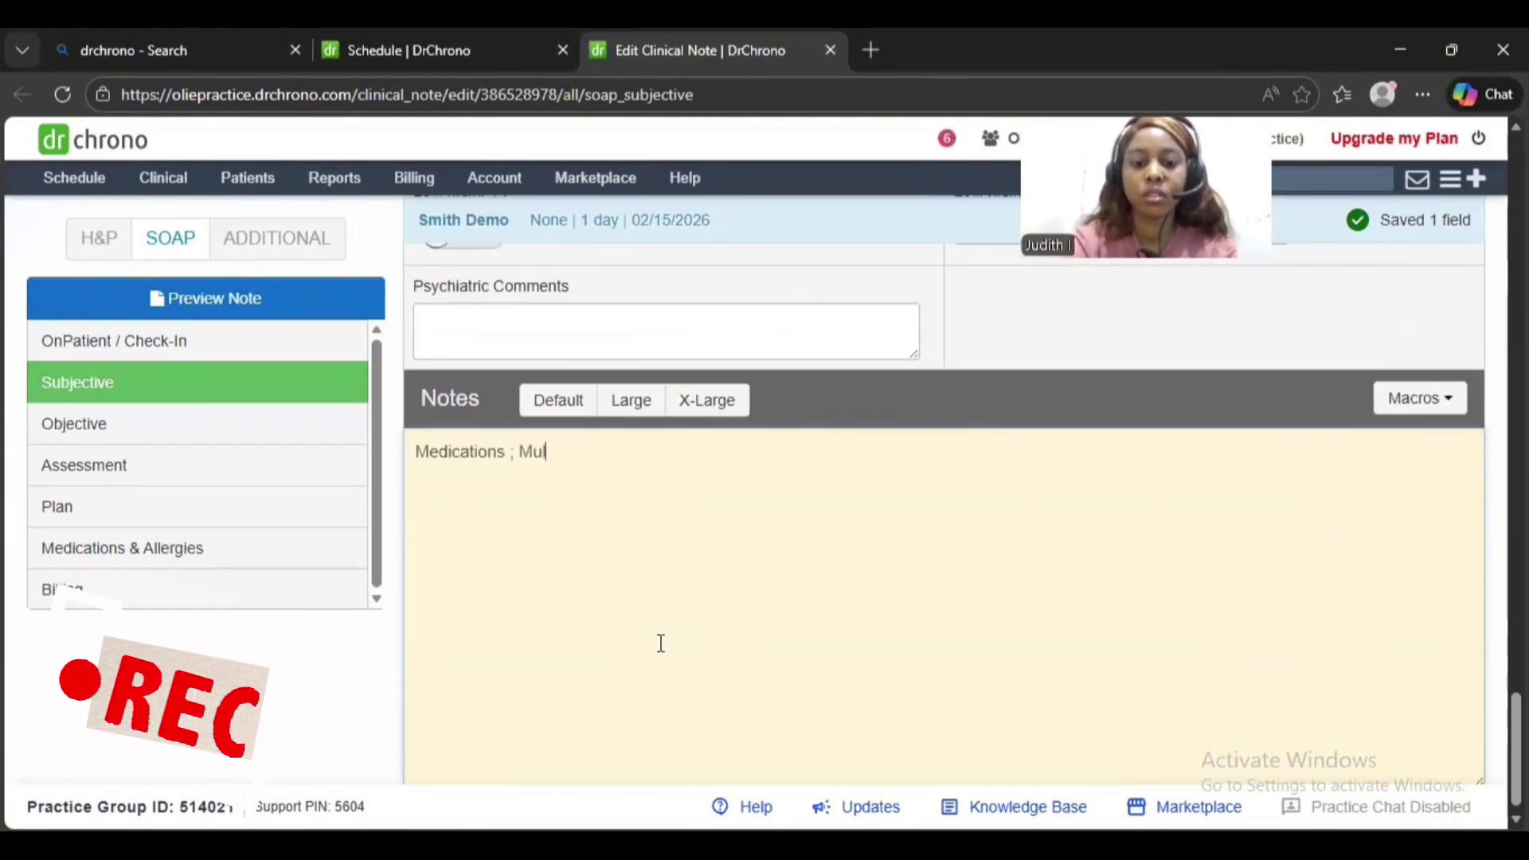
{"action": "type", "text": "tivitamin daily"}
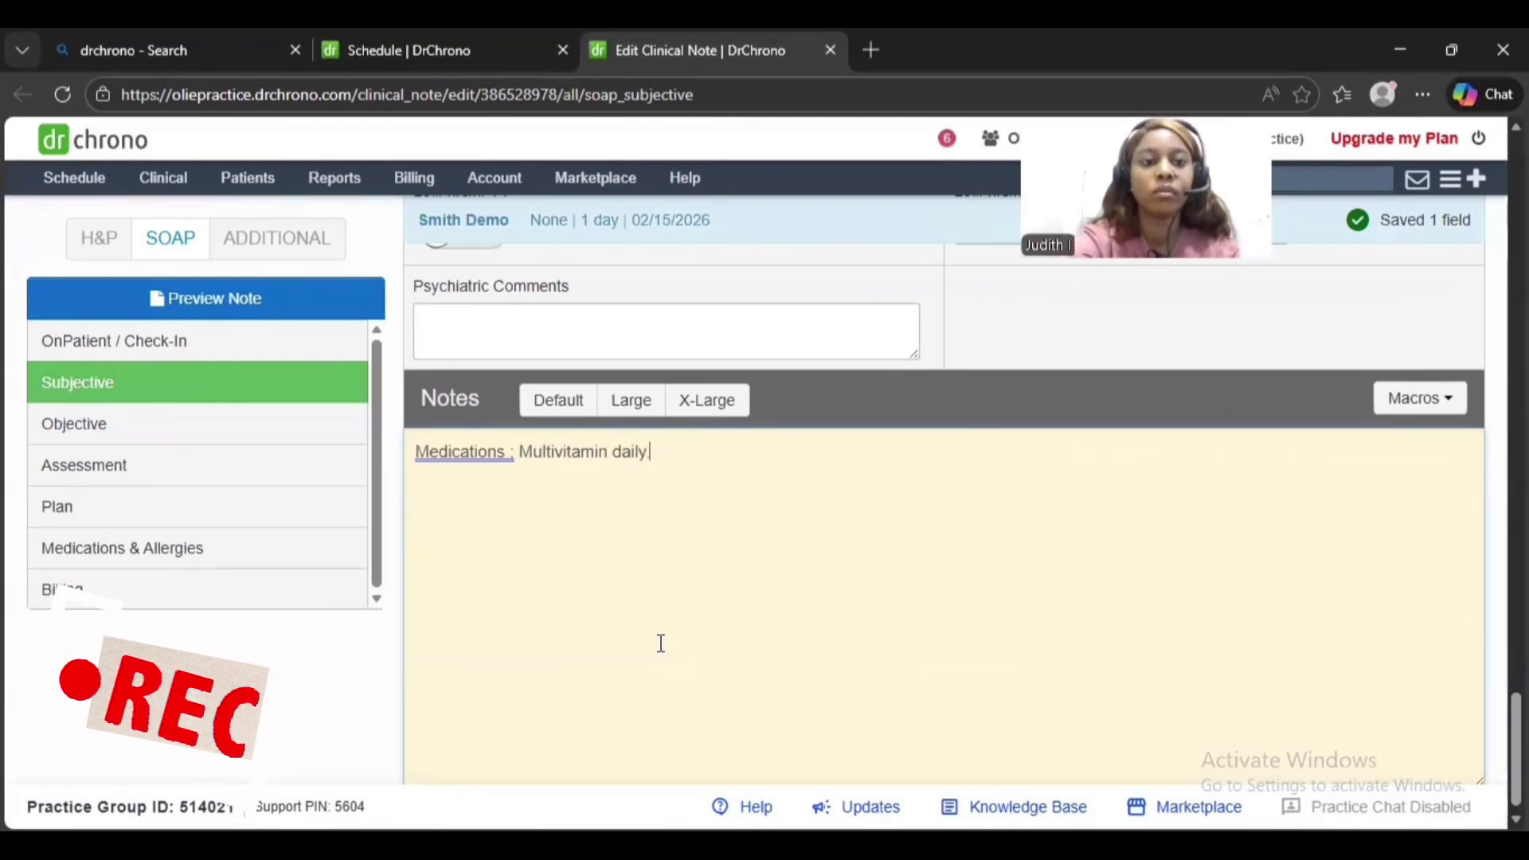
Step: In the Objective section, mark the general exam as within normal limits and comment "Patient alert in no acute distress."
{"action": "left_click", "coordinate": [74, 424]}
{"action": "left_click", "coordinate": [462, 508]}
{"action": "left_click", "coordinate": [443, 593]}
{"action": "type", "text": "Patient alert in no acute distress."}
Step: Enter the lungs comment "Mild congestion noted on auscultation, no wheezing", correcting the spelling and leaving Lungs WNL off
{"action": "scroll", "coordinate": [443, 589], "scroll_direction": "down", "scroll_amount": 8}
{"action": "left_click", "coordinate": [462, 533]}
{"action": "left_click", "coordinate": [462, 534]}
{"action": "left_click", "coordinate": [665, 632]}
{"action": "type", "text": "Mild congestion noted on ascultation, no wheezing"}
{"action": "right_click", "coordinate": [621, 620]}
{"action": "left_click", "coordinate": [546, 709]}
{"action": "scroll", "coordinate": [846, 632], "scroll_direction": "down", "scroll_amount": 2}
Step: Turn on Cardiovascular WNL and enter the cardiovascular comment "Normal rate and rhythm"
{"action": "scroll", "coordinate": [774, 518], "scroll_direction": "up", "scroll_amount": 4}
{"action": "left_click", "coordinate": [462, 472]}
{"action": "left_click", "coordinate": [479, 589]}
{"action": "type", "text": "Normal rate and rh"}
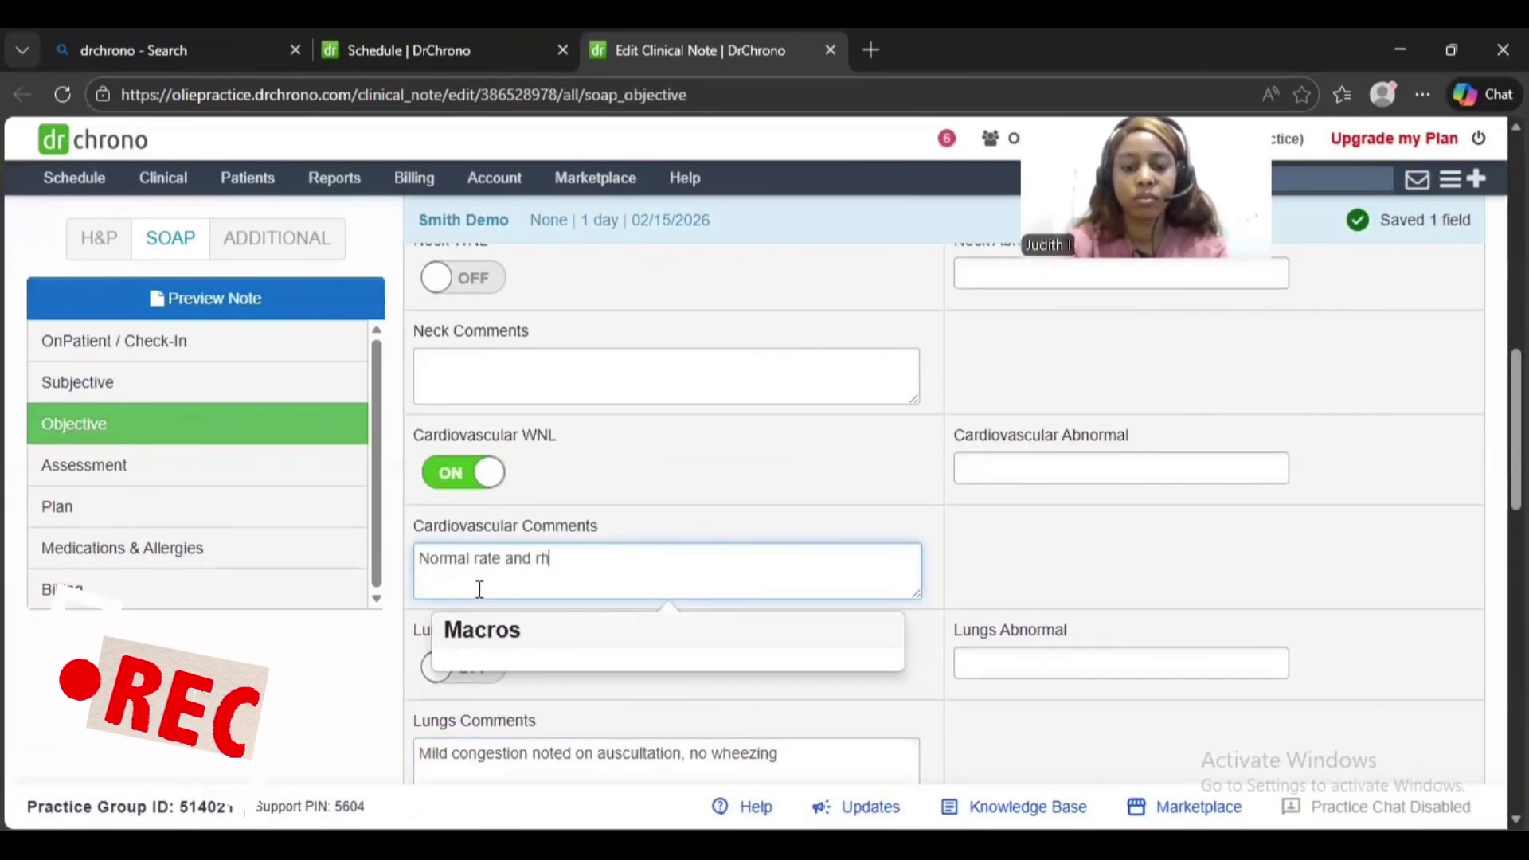
{"action": "type", "text": "ythm"}
Step: Enter "Vital signs are normal" in the free-text notes of the Objective section
{"action": "scroll", "coordinate": [479, 589], "scroll_direction": "down", "scroll_amount": 10}
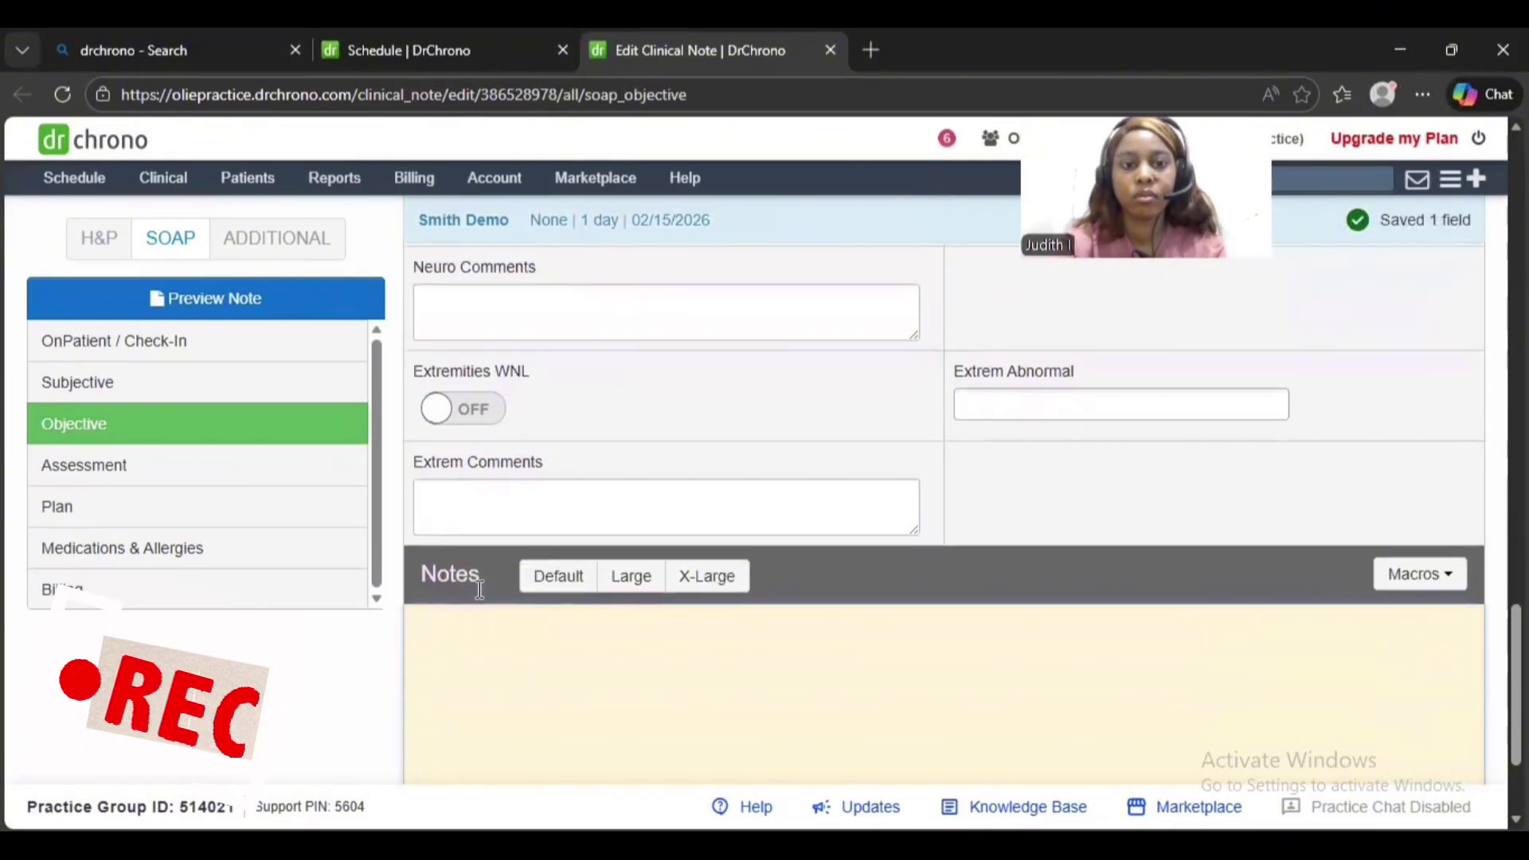
{"action": "left_click", "coordinate": [479, 589]}
{"action": "type", "text": "Vital signs are normal"}
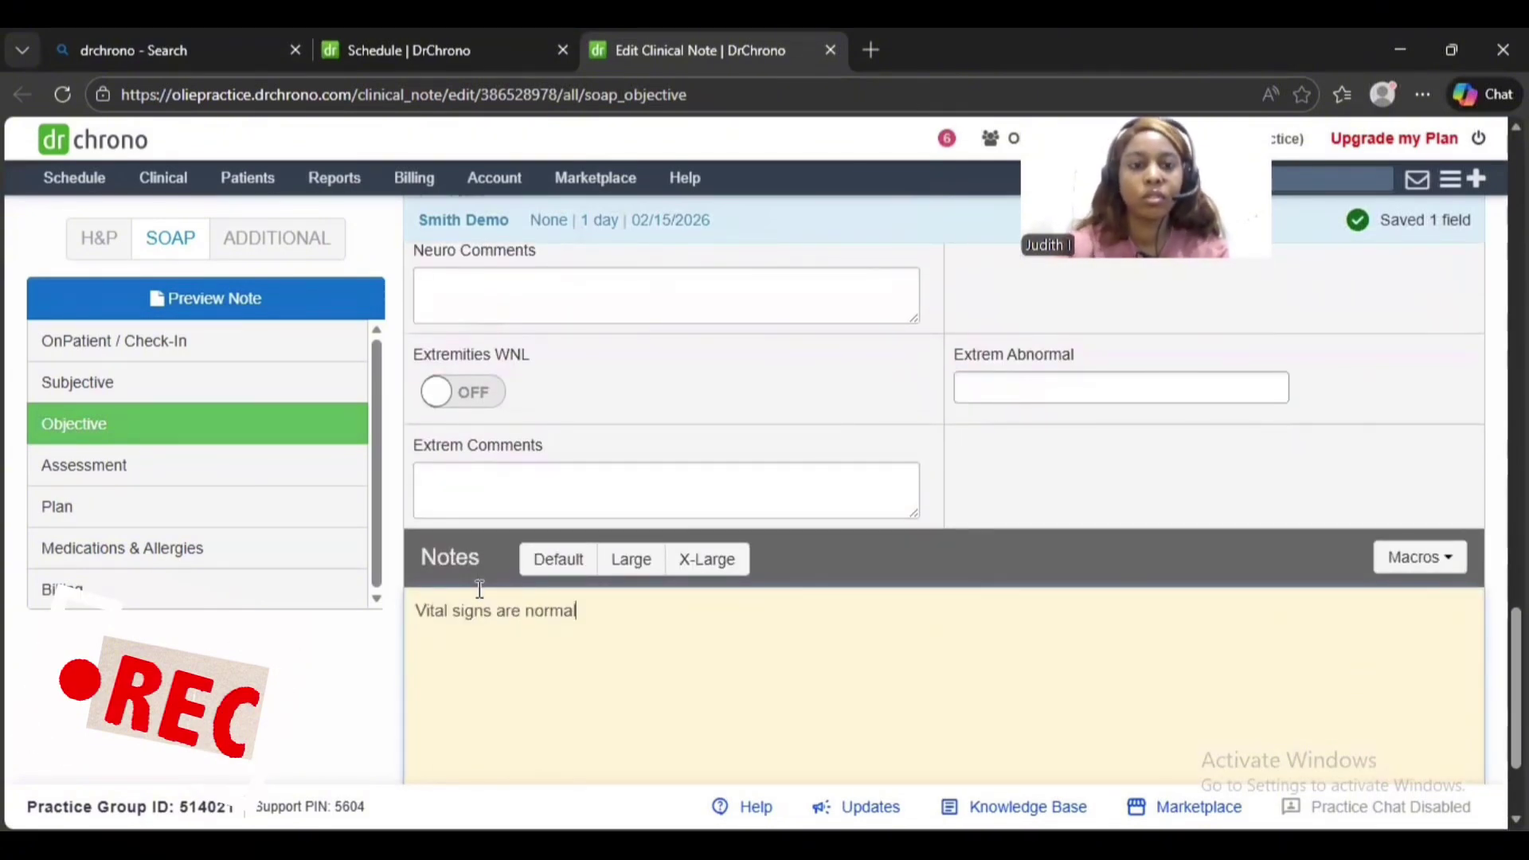
Step: Enter a numbered list in the Assessment notes: "1. Mild respiratory infection", "2. Fatigue" and "3. Cough"
{"action": "left_click", "coordinate": [114, 465]}
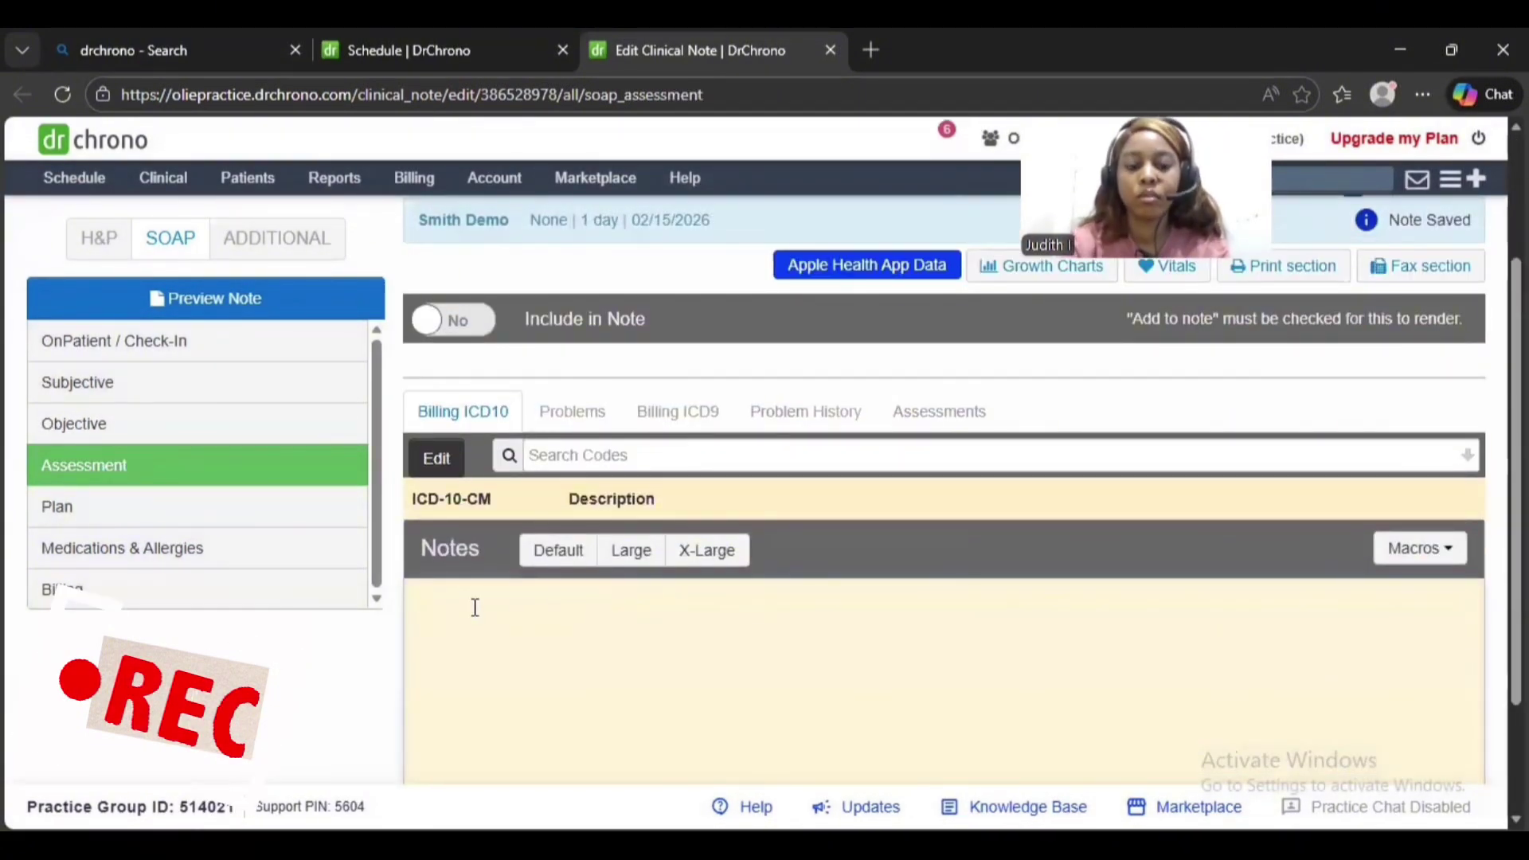
{"action": "left_click", "coordinate": [475, 608]}
{"action": "type", "text": "Mild respiratory infection"}
{"action": "key", "text": "Return"}
{"action": "left_click", "coordinate": [416, 602]}
{"action": "type", "text": "1."}
{"action": "key", "text": "Down"}
{"action": "type", "text": "2. Fatigue"}
{"action": "key", "text": "Return"}
{"action": "type", "text": "3. Cough"}
Step: In the Plan section, set Labs to "LABS (to be done at Quest):" with the comment "Rapid covid test ordered"
{"action": "left_click", "coordinate": [308, 513]}
{"action": "left_click", "coordinate": [994, 614]}
{"action": "type", "text": "R"}
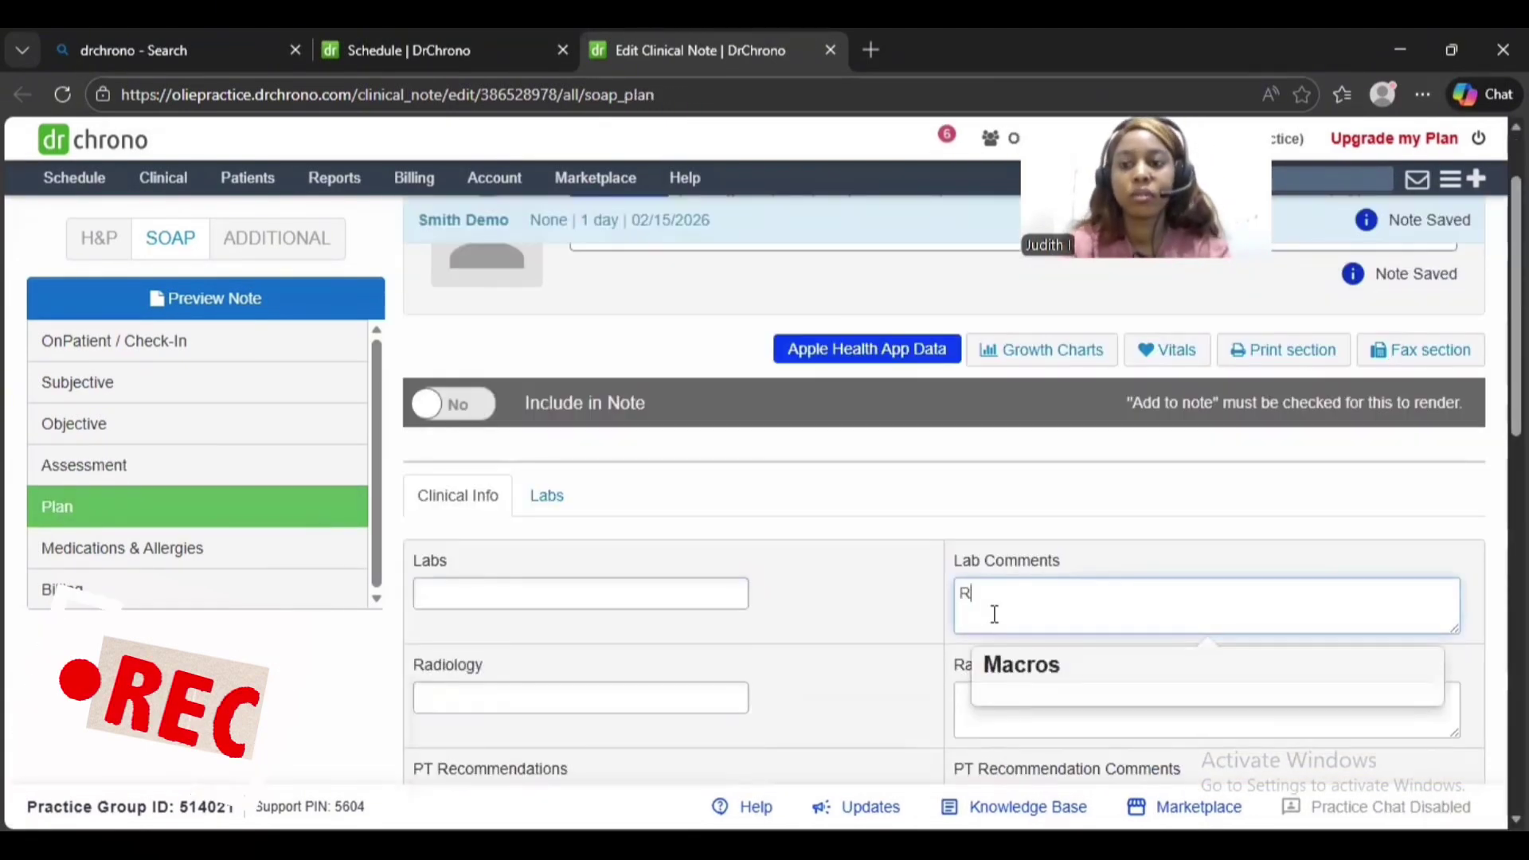
{"action": "left_click", "coordinate": [669, 594]}
{"action": "left_click", "coordinate": [668, 647]}
{"action": "left_click", "coordinate": [982, 597]}
{"action": "type", "text": "apid covid test ordered"}
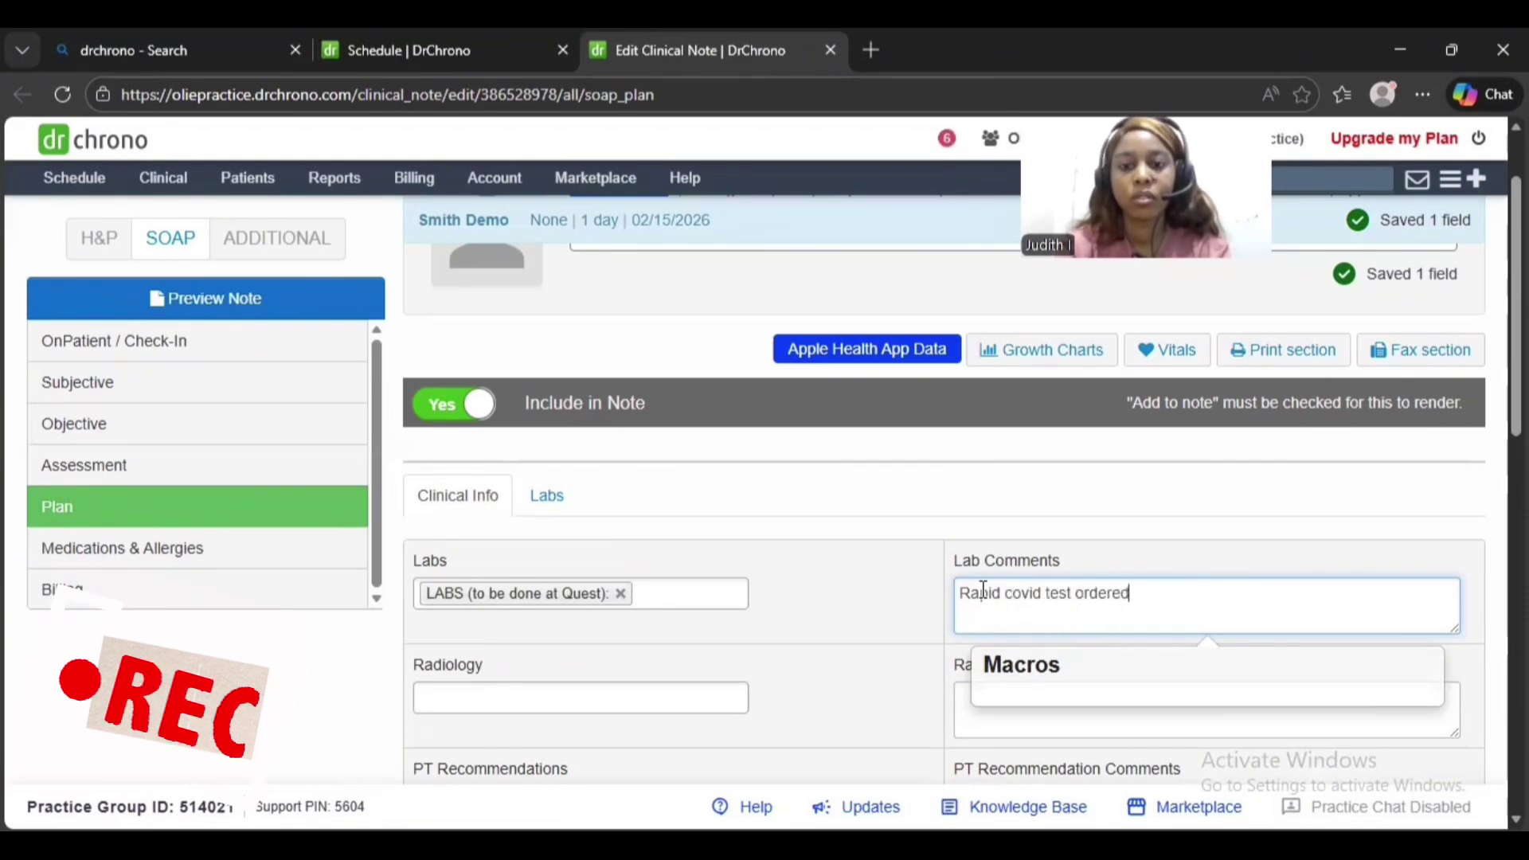
Step: Set Radiology to "Chest X-ray AP and lateral" with the comment "Chest Xray to be considered if symptoms persist or worsen"
{"action": "left_click", "coordinate": [685, 698]}
{"action": "left_click", "coordinate": [716, 701]}
{"action": "left_click", "coordinate": [1018, 460]}
{"action": "type", "text": "Chest"}
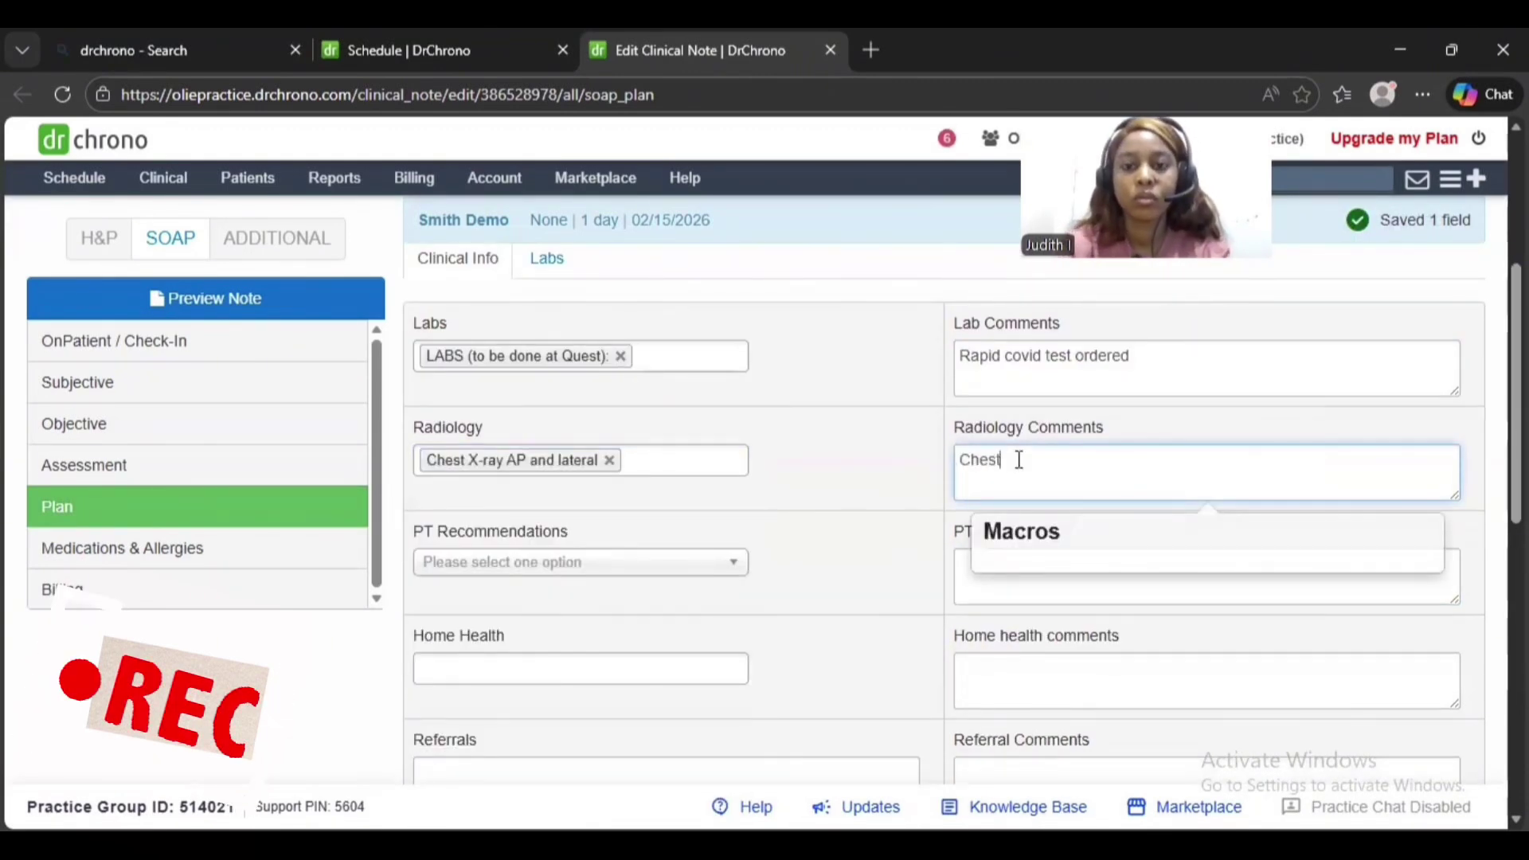
{"action": "type", "text": "  Xray to be considered if symptoms persists or worsen"}
{"action": "left_click", "coordinate": [1275, 461]}
{"action": "left_click", "coordinate": [989, 554]}
Step: Enter the home health comment "Encouraged on rest and increased oral fluids"
{"action": "scroll", "coordinate": [1035, 518], "scroll_direction": "down", "scroll_amount": 2}
{"action": "left_click", "coordinate": [1119, 527]}
{"action": "type", "text": "Enc"}
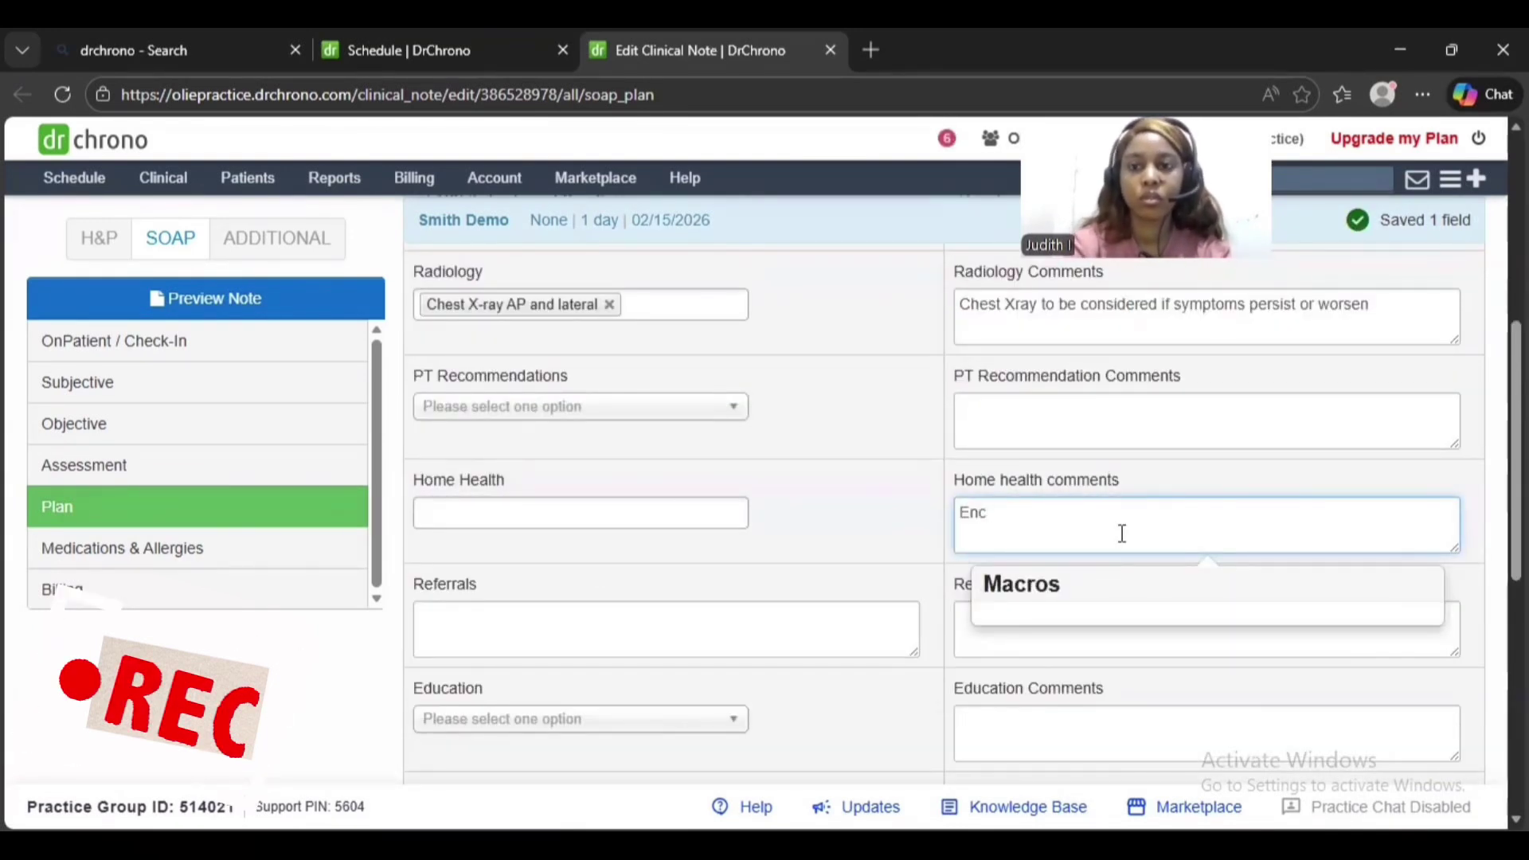
{"action": "type", "text": "ouraged on rest and"}
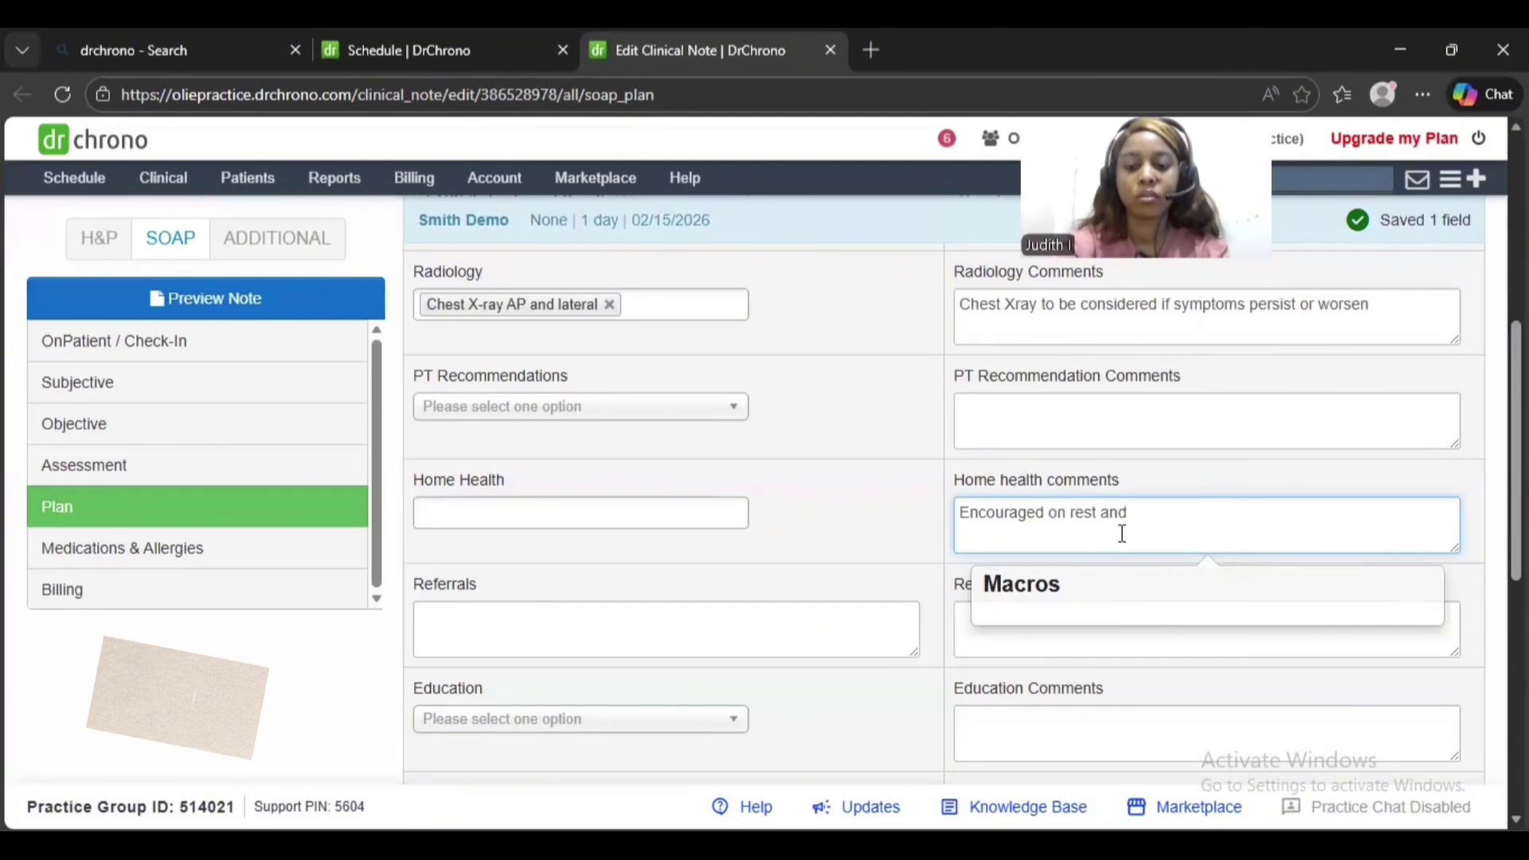
{"action": "type", "text": " increased oral fluids"}
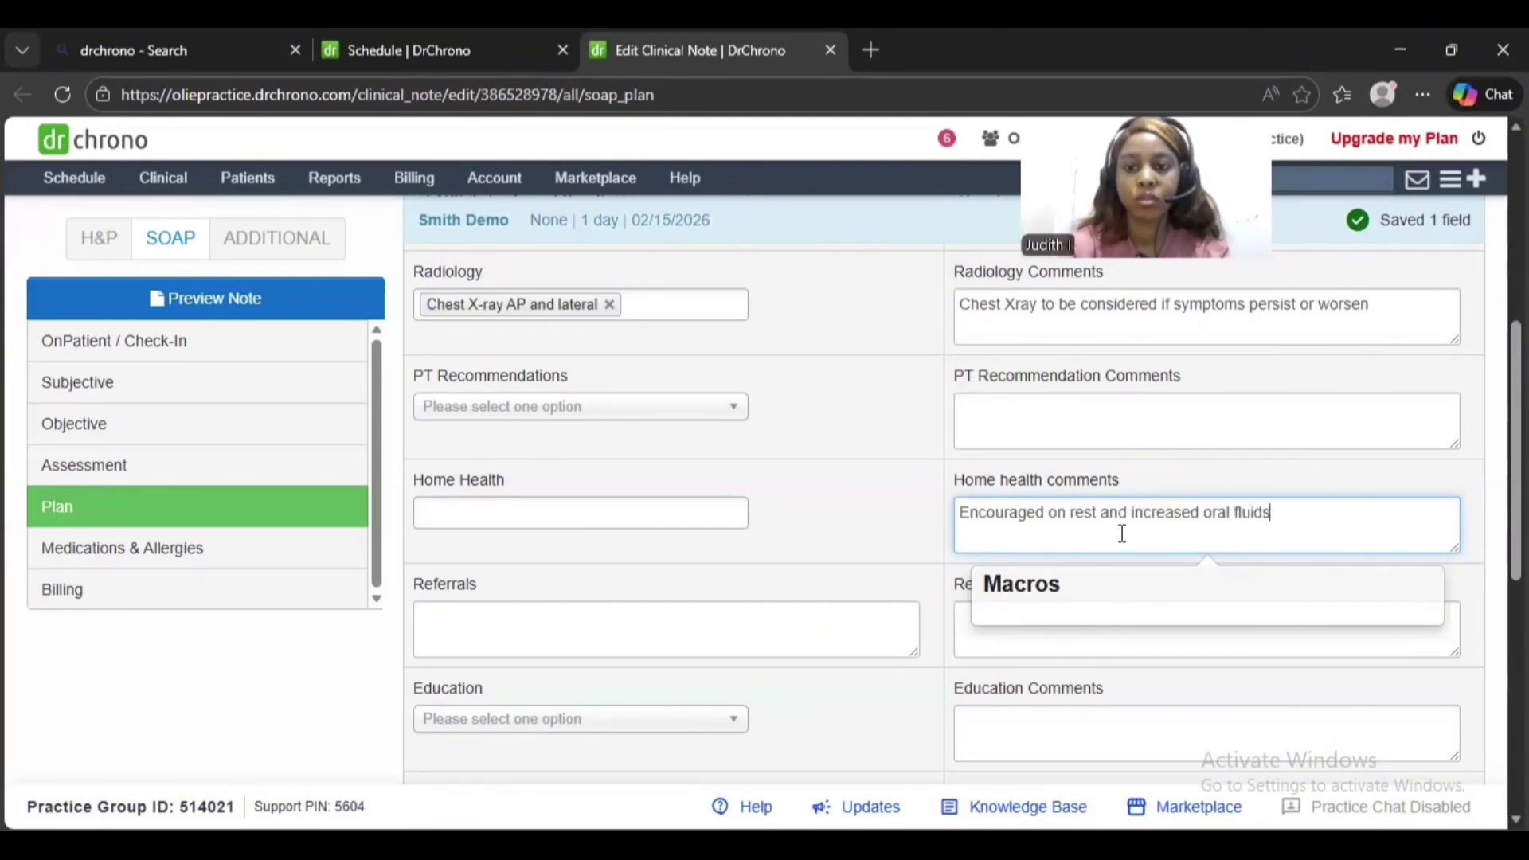
Step: Number the home health comment as item 1 and add "2. Patient advised to monitor symptoms and return if condition worsens"
{"action": "key", "text": "Return"}
{"action": "left_click", "coordinate": [958, 512]}
{"action": "type", "text": "1."}
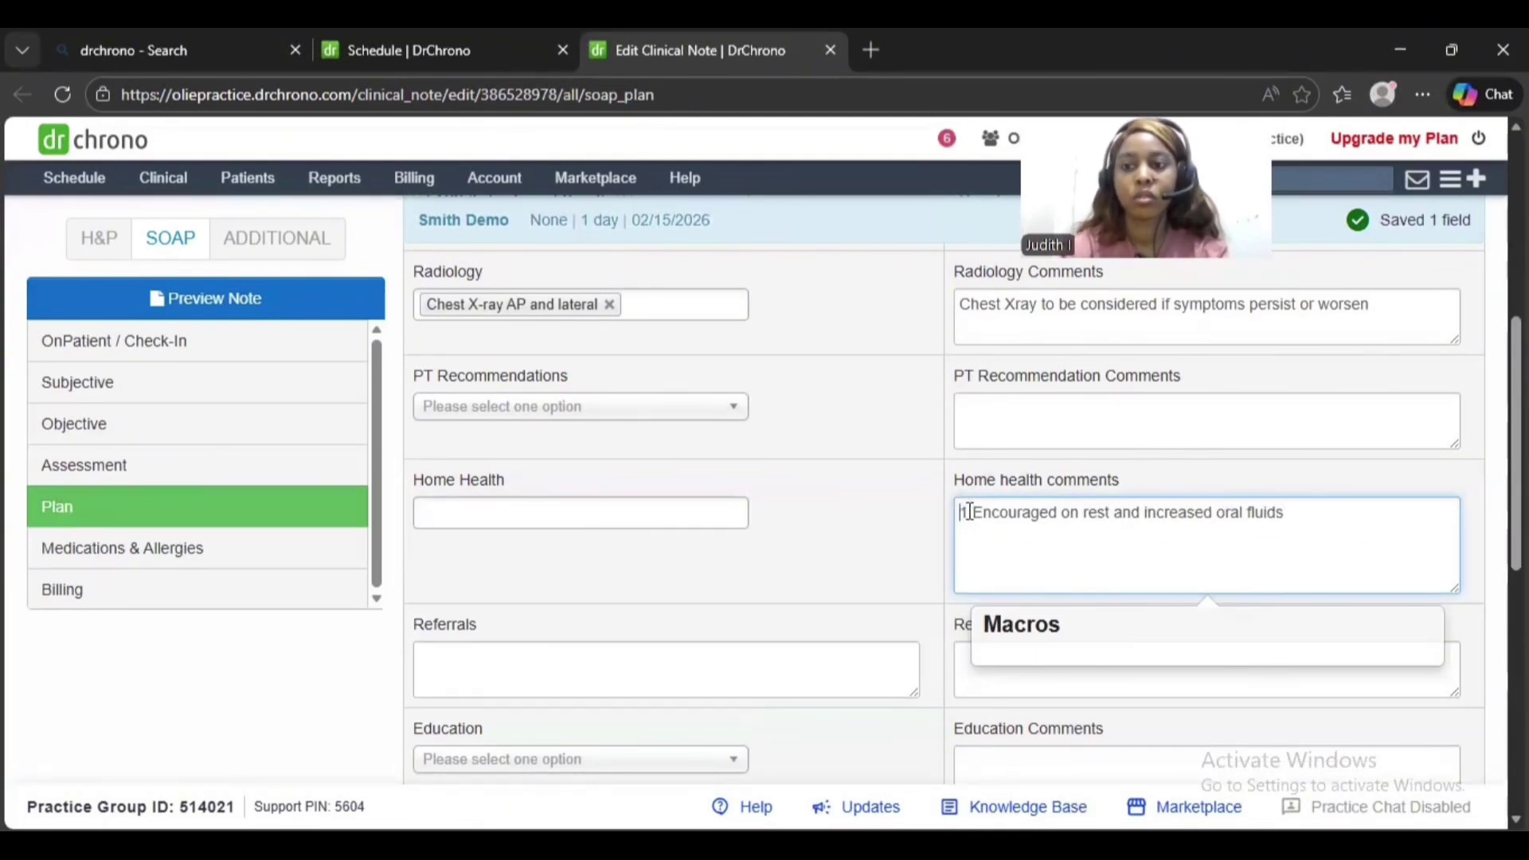
{"action": "left_click", "coordinate": [1293, 508]}
{"action": "key", "text": "Return"}
{"action": "key", "text": "Return"}
{"action": "type", "text": "2"}
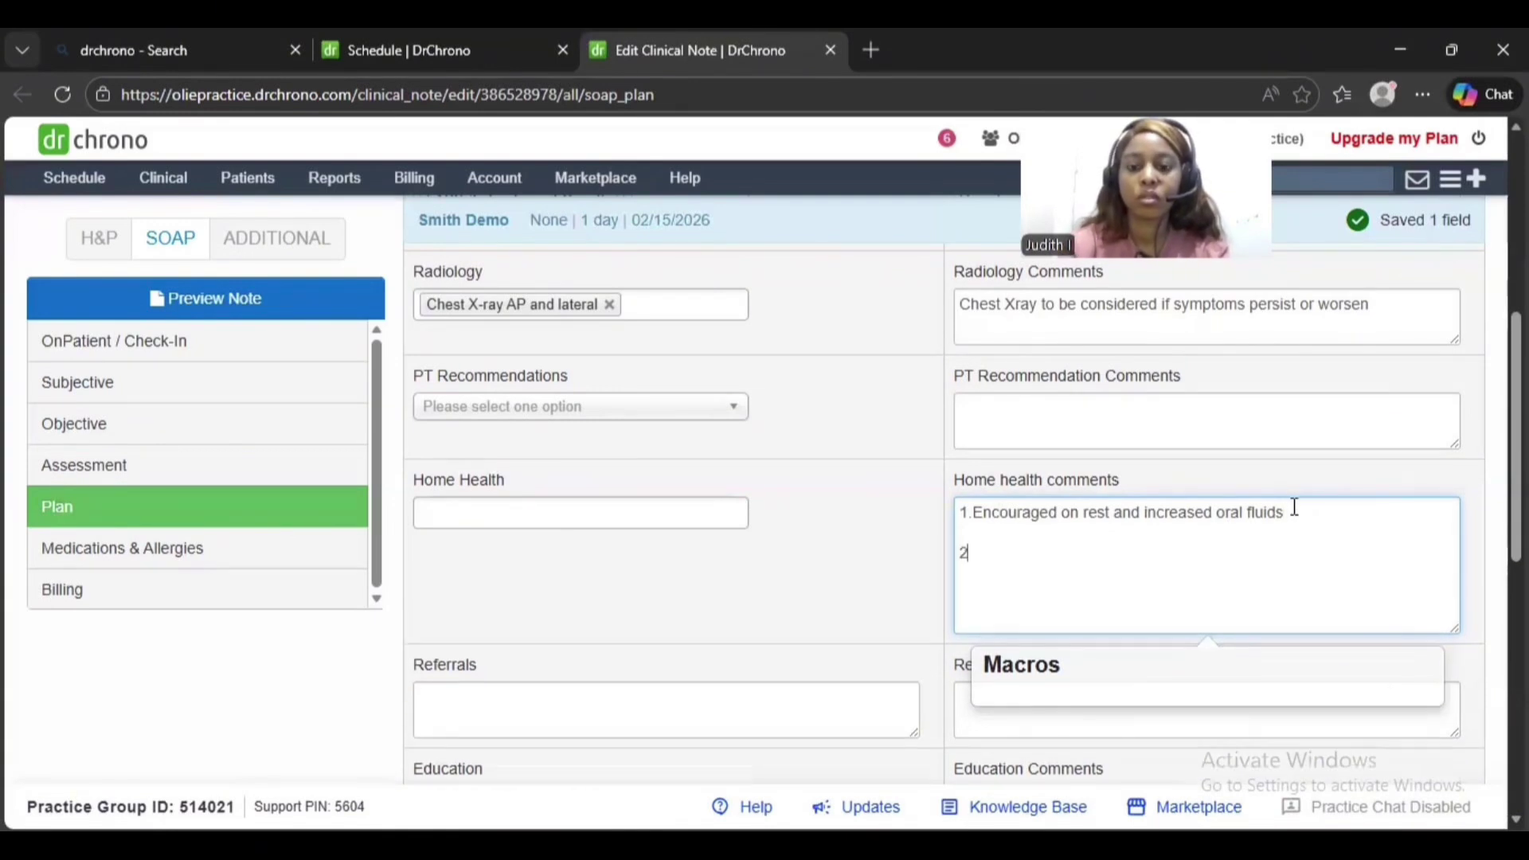
{"action": "type", "text": ". Patient advised to monitor symptoms and return if condition worsens"}
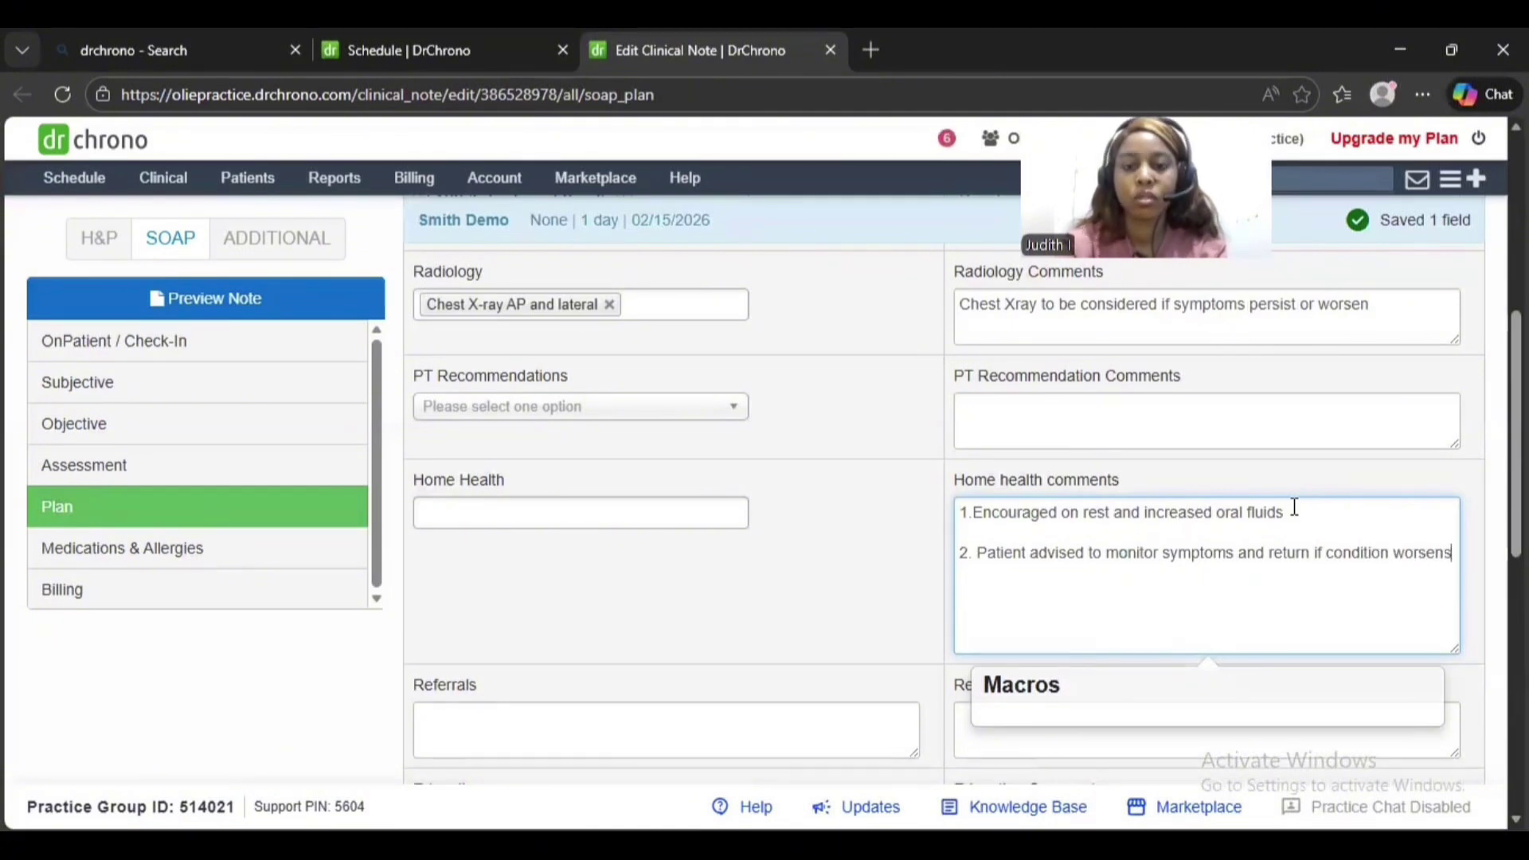
Step: Enter "Follow up in a few days to review test results." in the Plan section's free-text notes
{"action": "scroll", "coordinate": [1294, 507], "scroll_direction": "down", "scroll_amount": 5}
{"action": "type", "text": "few days to re"}
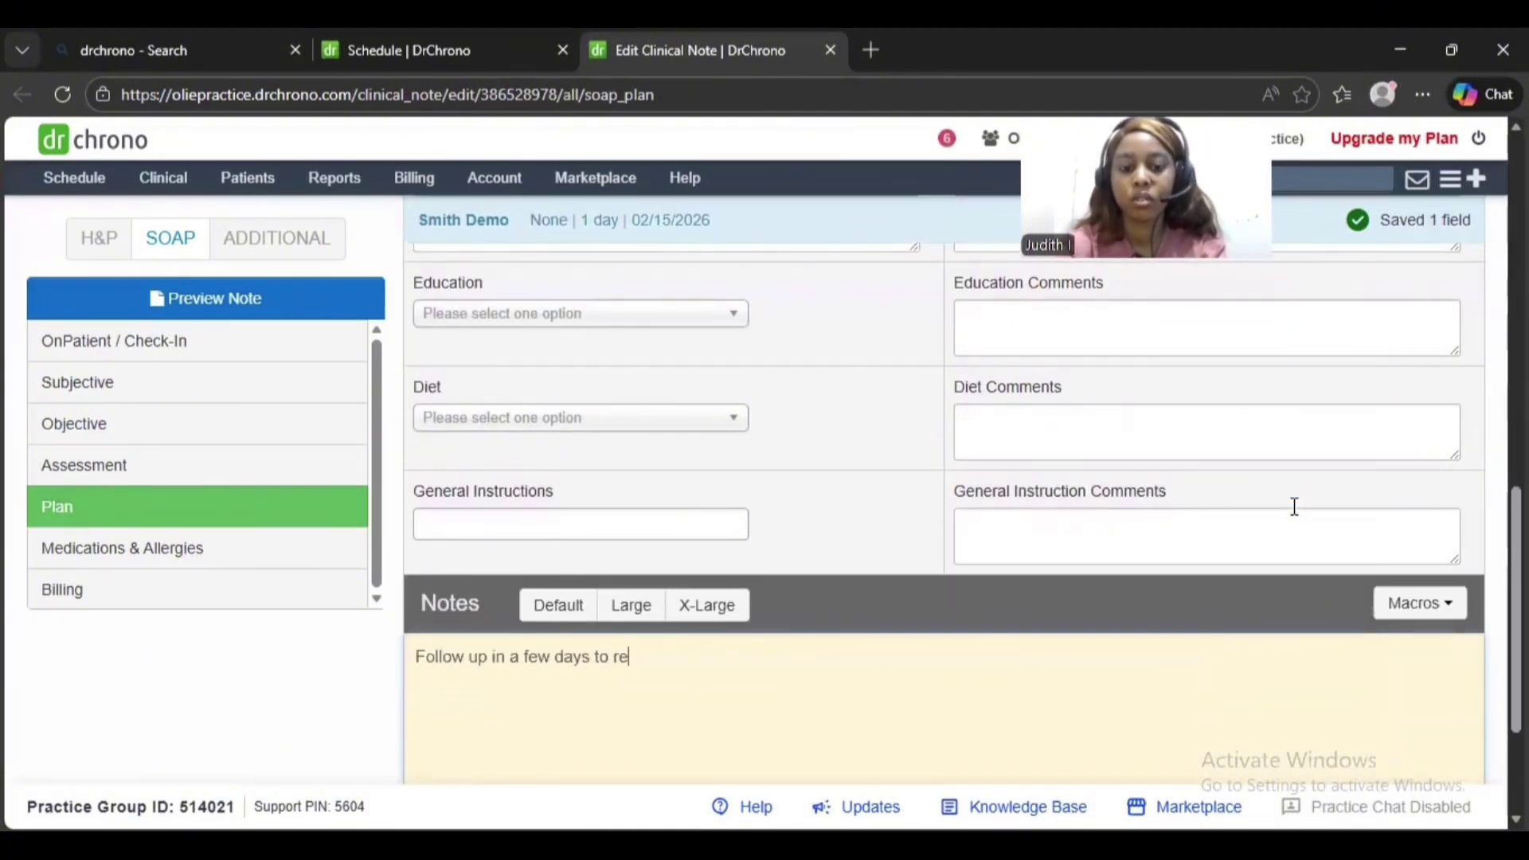
{"action": "type", "text": "view test results."}
{"action": "scroll", "coordinate": [1293, 507], "scroll_direction": "down", "scroll_amount": 1}
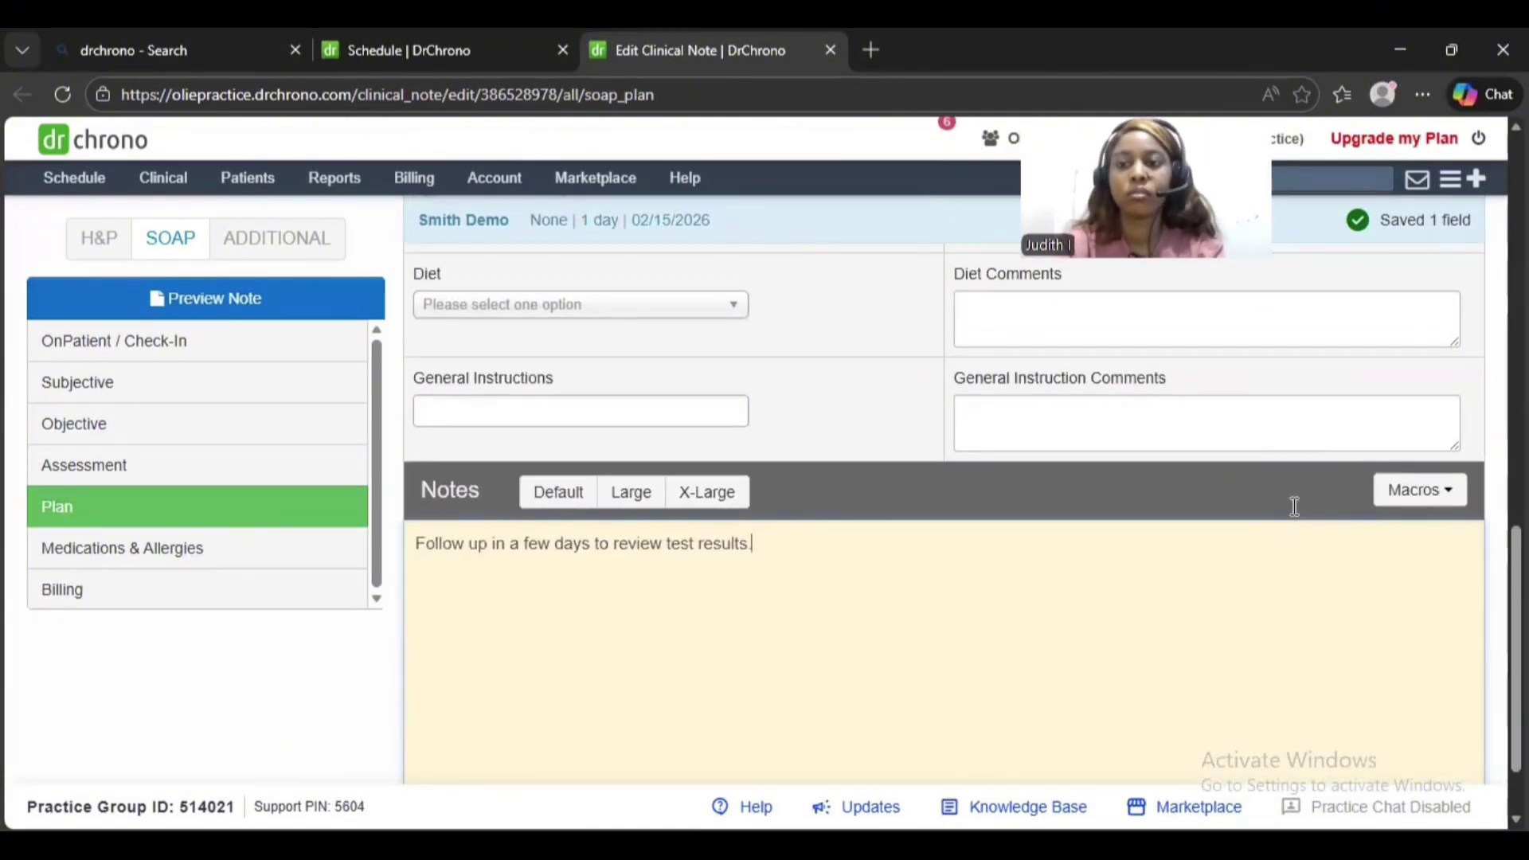
Step: Set Education to "Risks/benefits of treatment plan" and comment "Patient educated on likely mild respiratory infection and treatment plan. Return precautions reviewed. Patient verbalised understanding."
{"action": "scroll", "coordinate": [871, 501], "scroll_direction": "up", "scroll_amount": 5}
{"action": "type", "text": "Patien"}
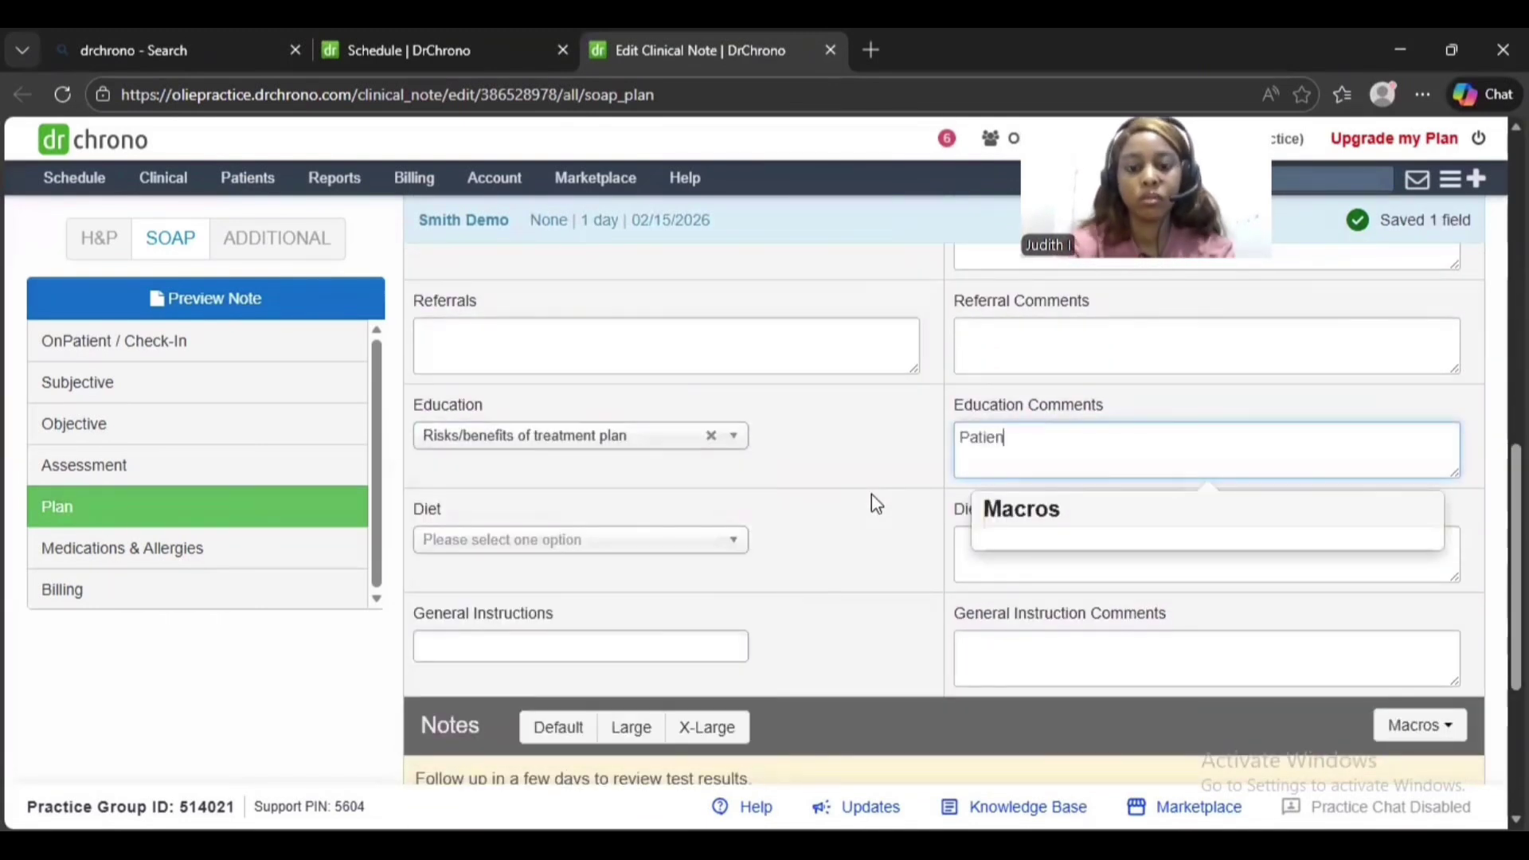
{"action": "type", "text": "t educated on likely mild respirator"}
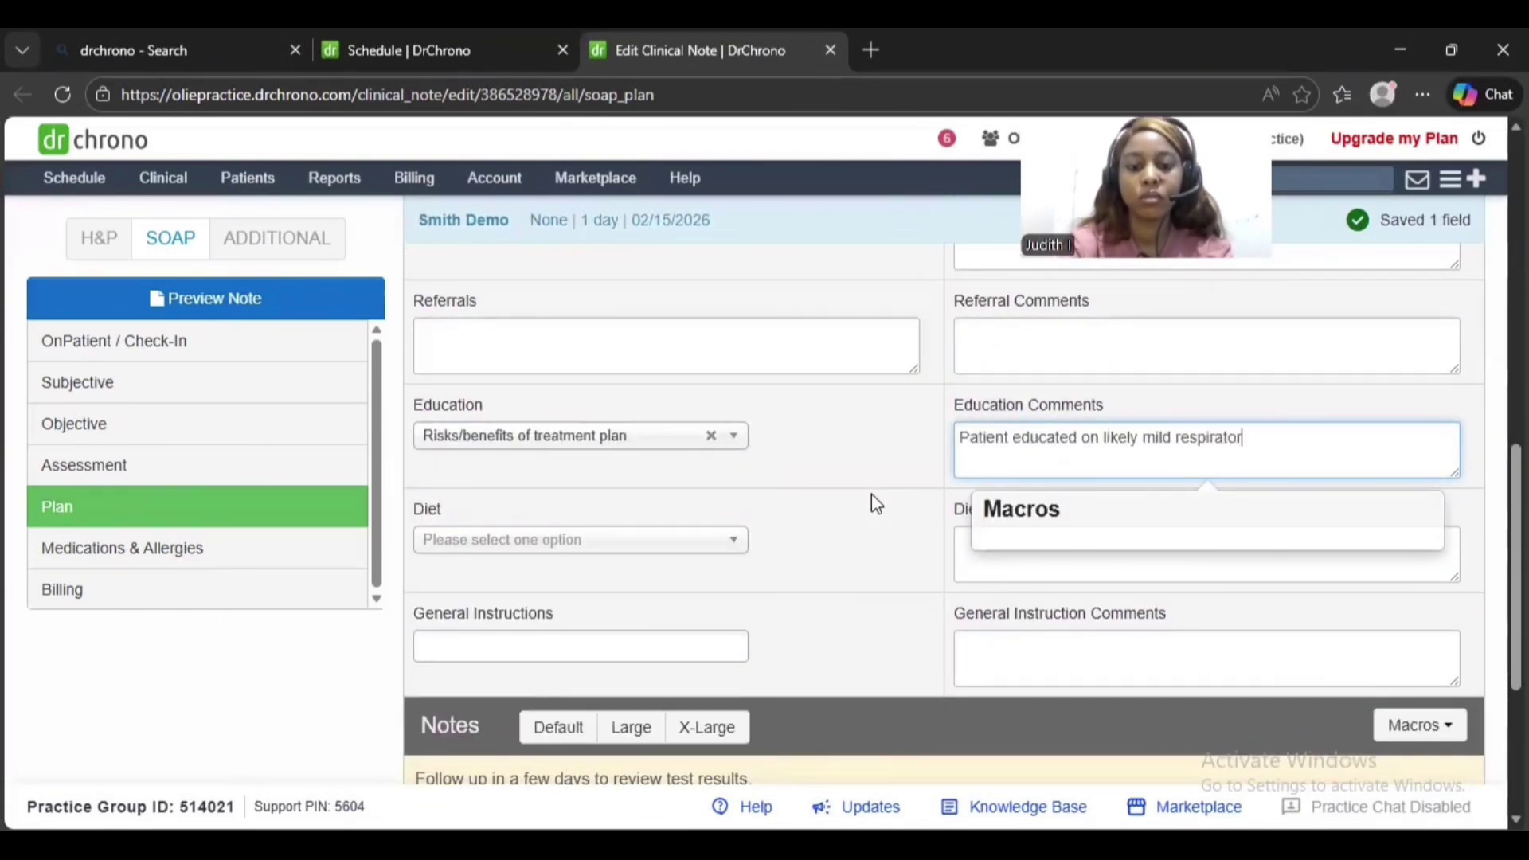
{"action": "type", "text": "y infection and treatement "}
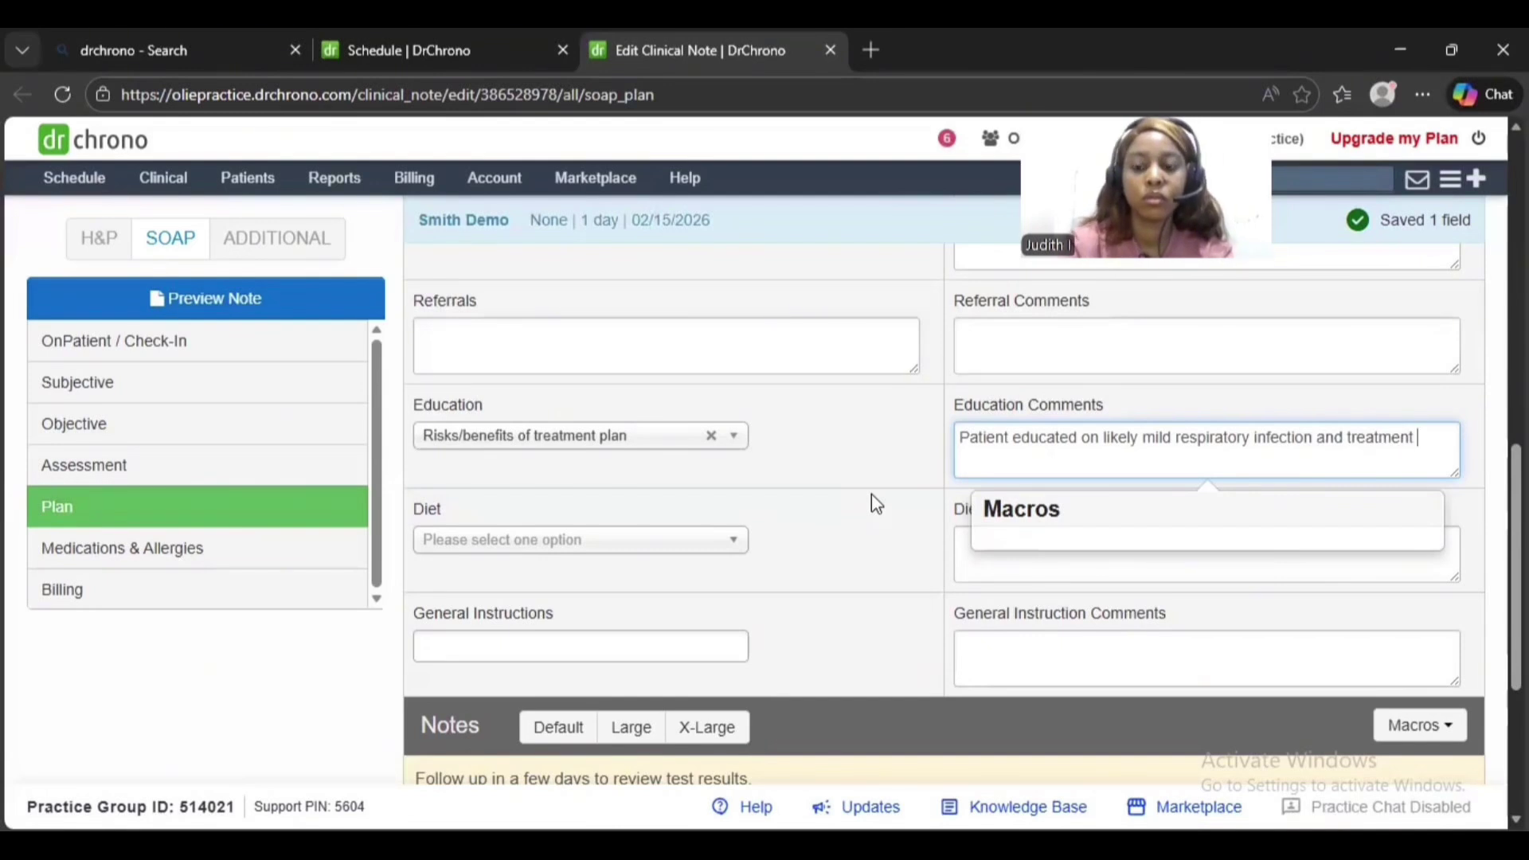
{"action": "type", "text": "plan. Return precautions reviewed"}
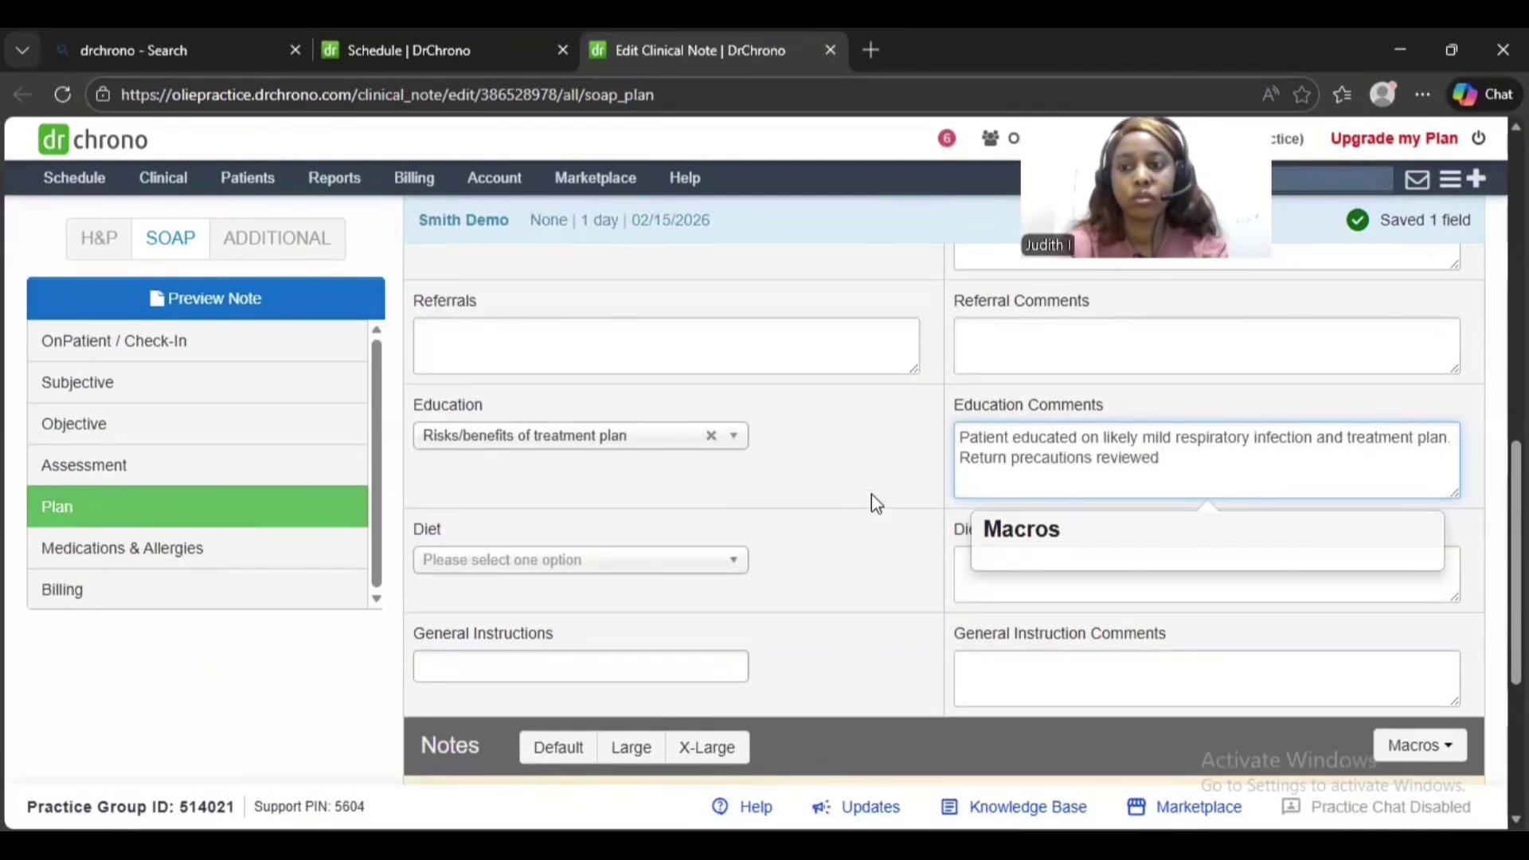
{"action": "type", "text": ". Patient verbalised understanding."}
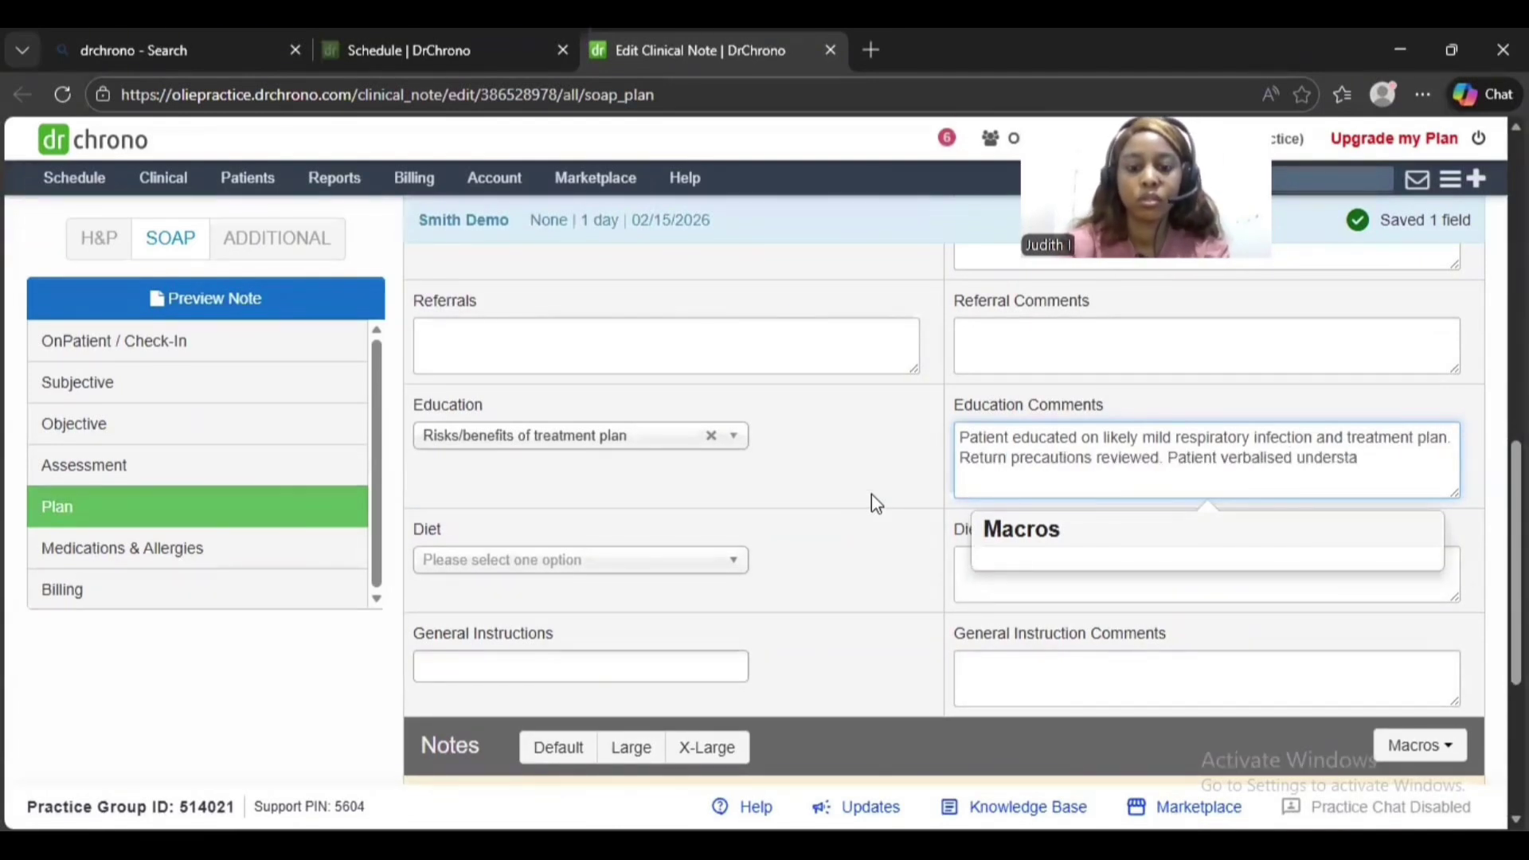
Step: Enter "No known drug allergies" in the notes of the Medications & Allergies section
{"action": "scroll", "coordinate": [871, 493], "scroll_direction": "down", "scroll_amount": 5}
{"action": "left_click", "coordinate": [774, 483]}
{"action": "type", "text": "No known"}
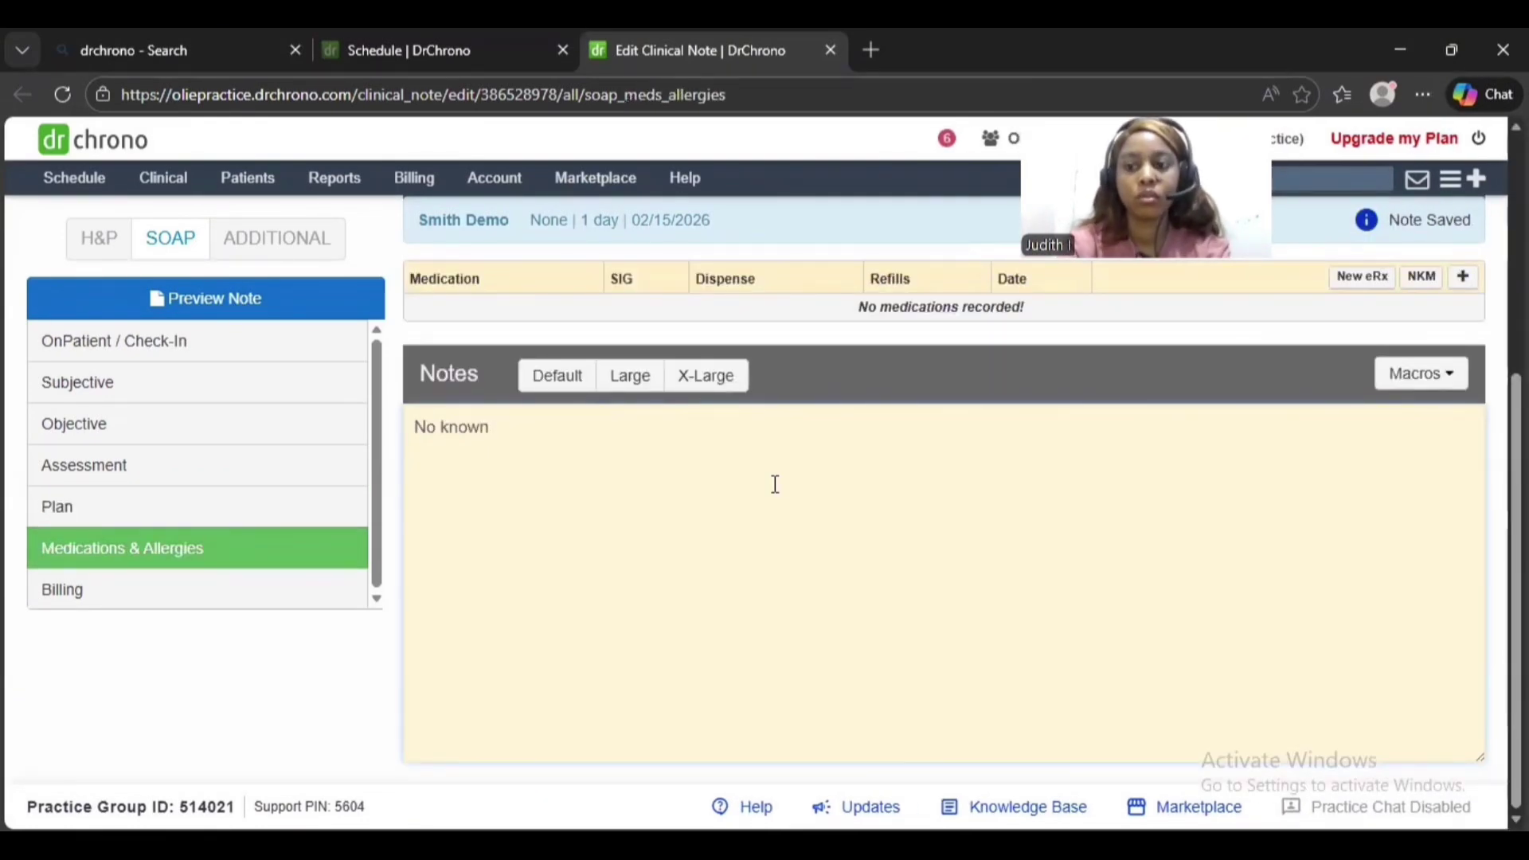
{"action": "type", "text": " drug allergies"}
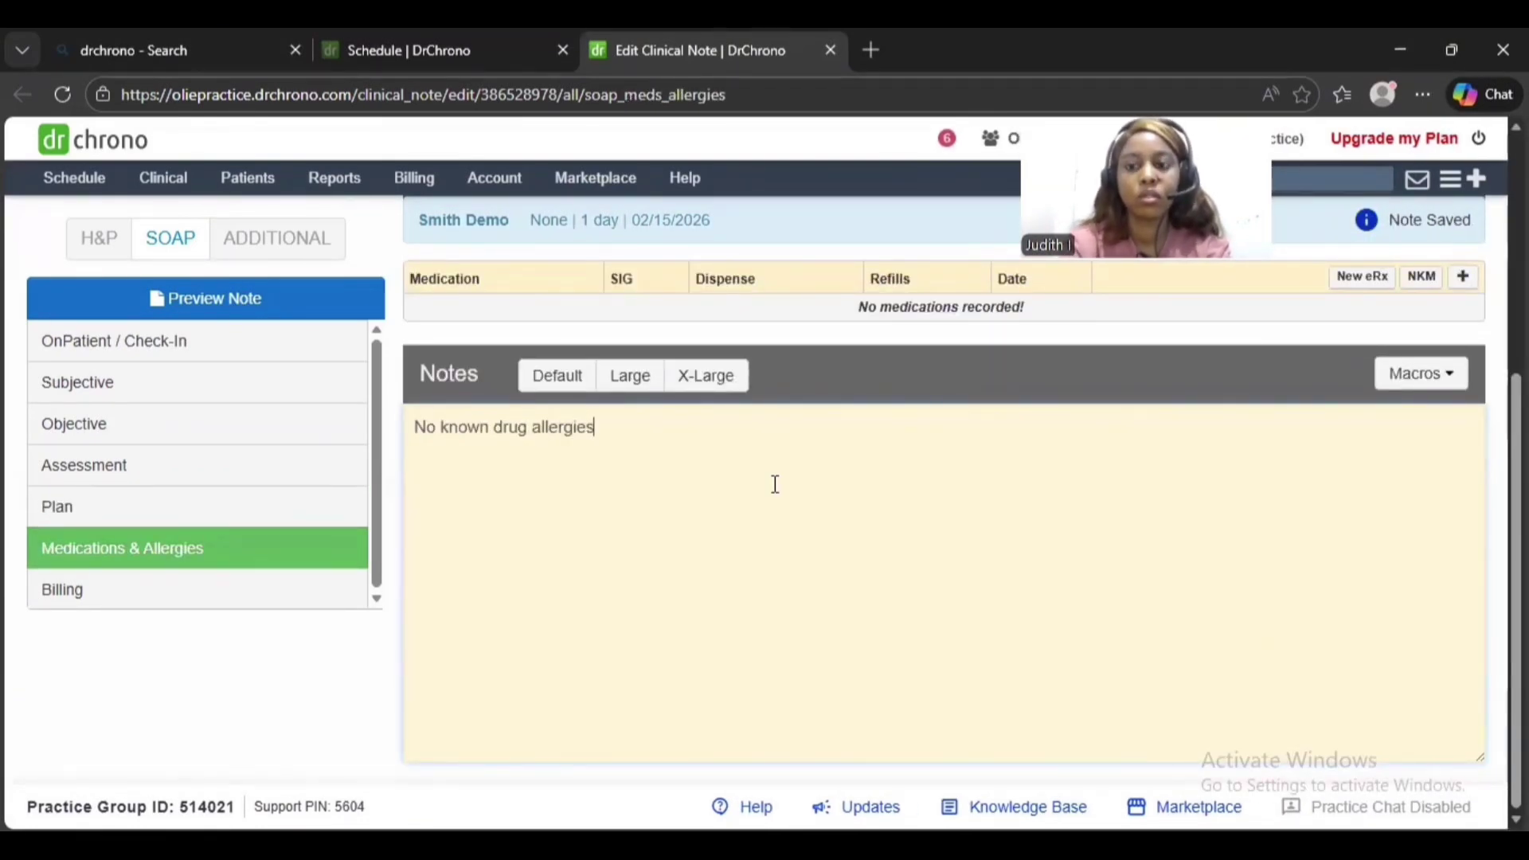
Step: Return to the Subjective section and review the chief complaint, HPI and social history entries
{"action": "scroll", "coordinate": [774, 483], "scroll_direction": "down", "scroll_amount": 5}
{"action": "scroll", "coordinate": [774, 483], "scroll_direction": "down", "scroll_amount": 3}
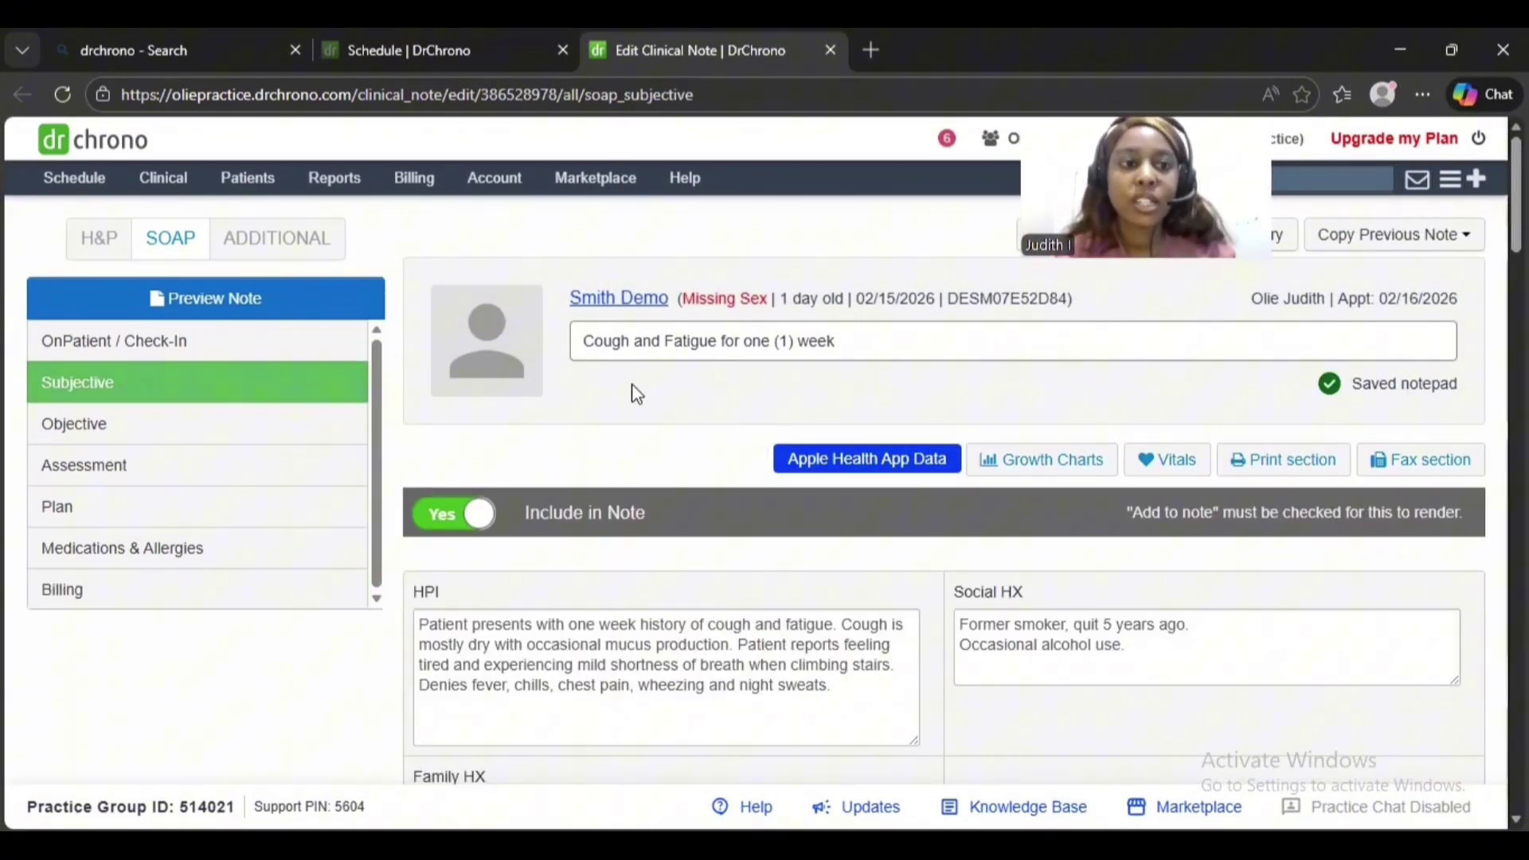
{"action": "left_click", "coordinate": [627, 344]}
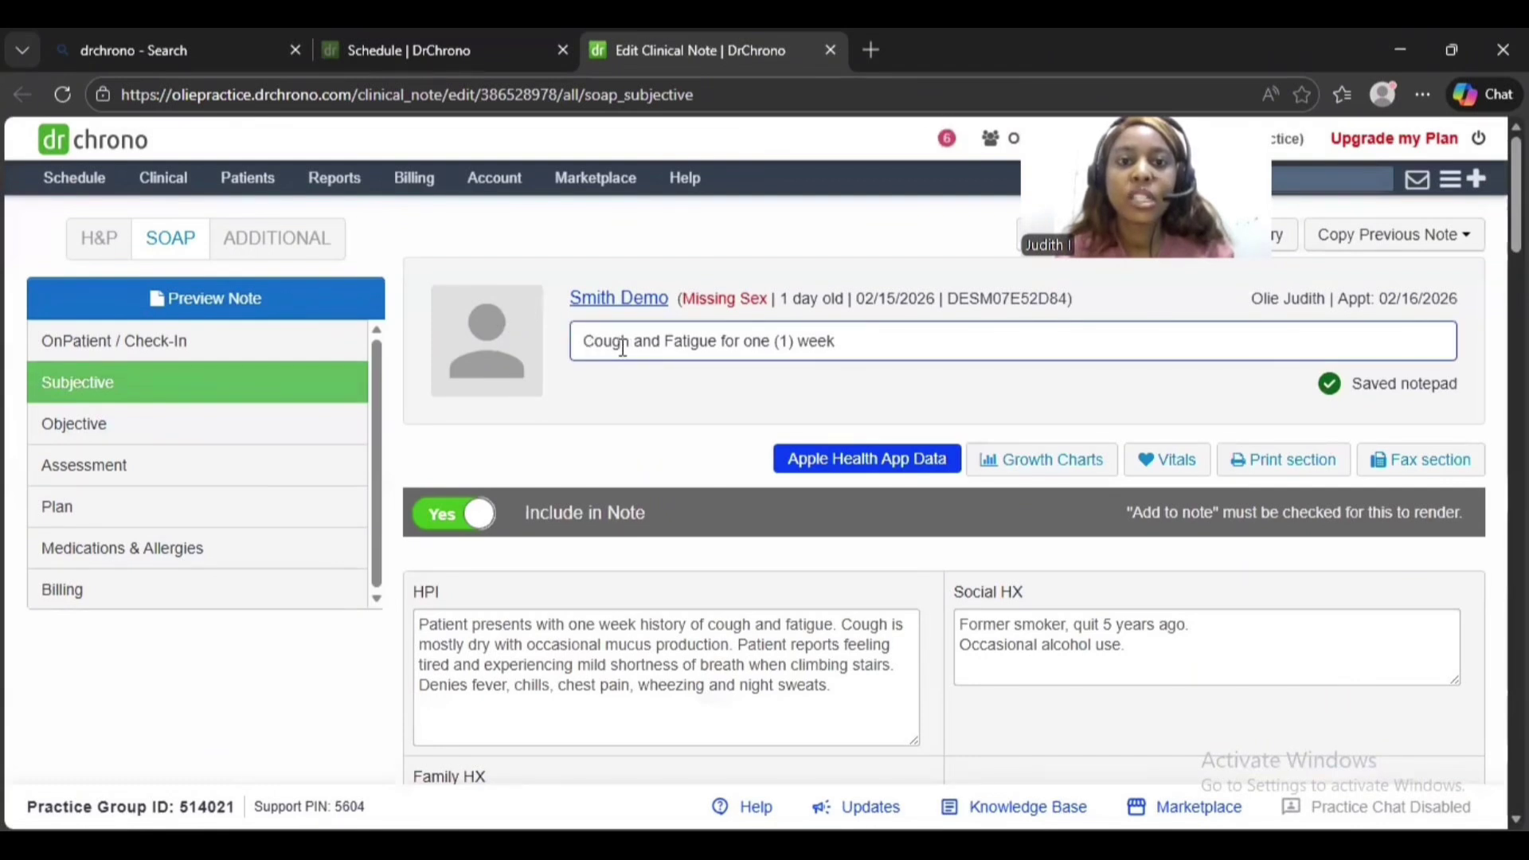
{"action": "left_click", "coordinate": [703, 481]}
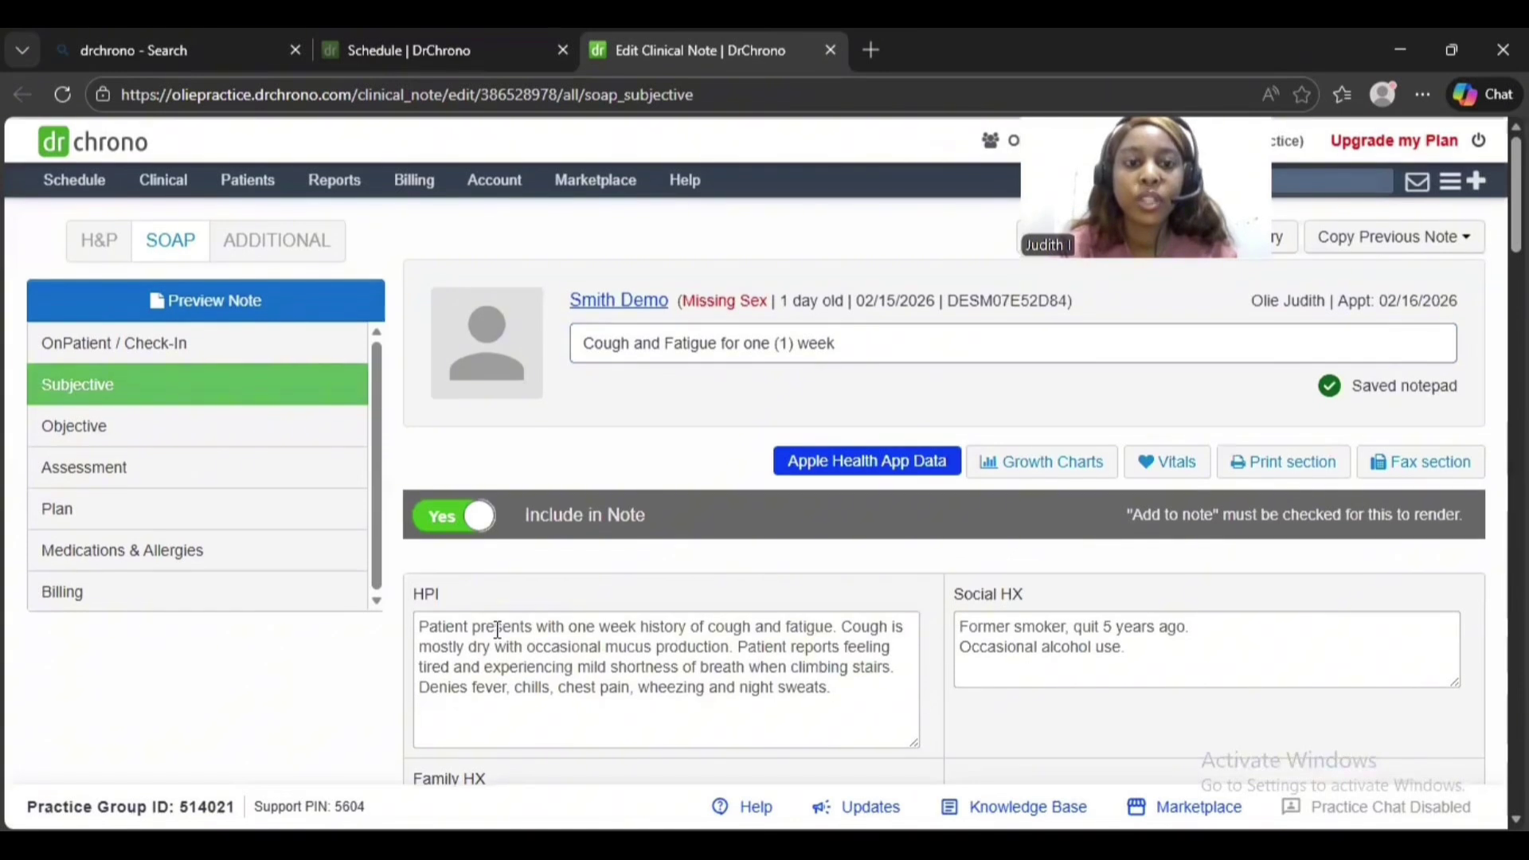
Step: Review the family history, past medical history and review-of-systems fields in the Subjective section
{"action": "scroll", "coordinate": [497, 629], "scroll_direction": "down", "scroll_amount": 2}
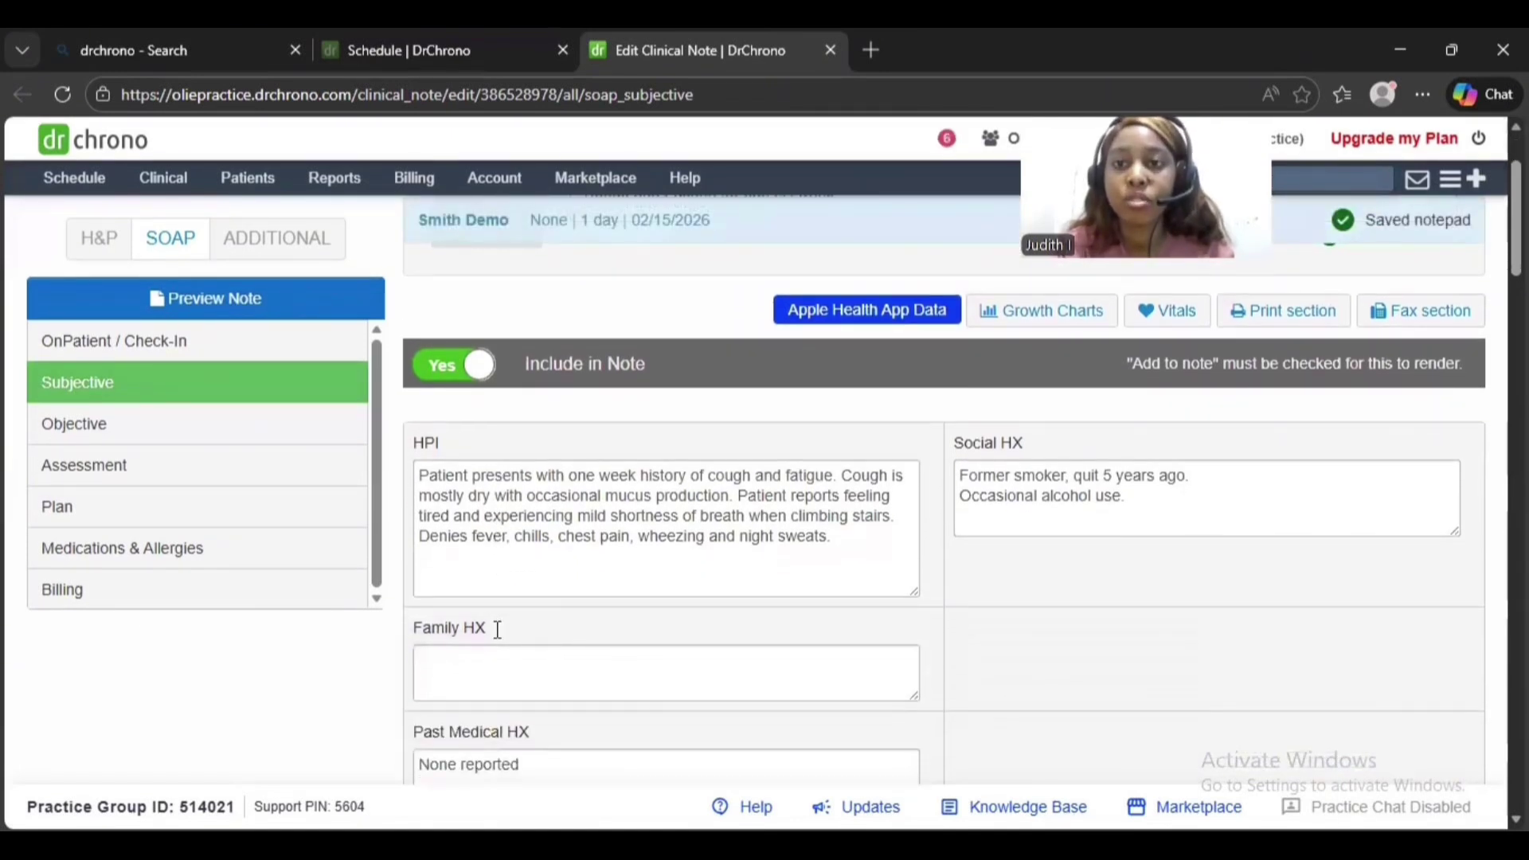
{"action": "scroll", "coordinate": [496, 630], "scroll_direction": "down", "scroll_amount": 2}
{"action": "scroll", "coordinate": [497, 629], "scroll_direction": "down", "scroll_amount": 1}
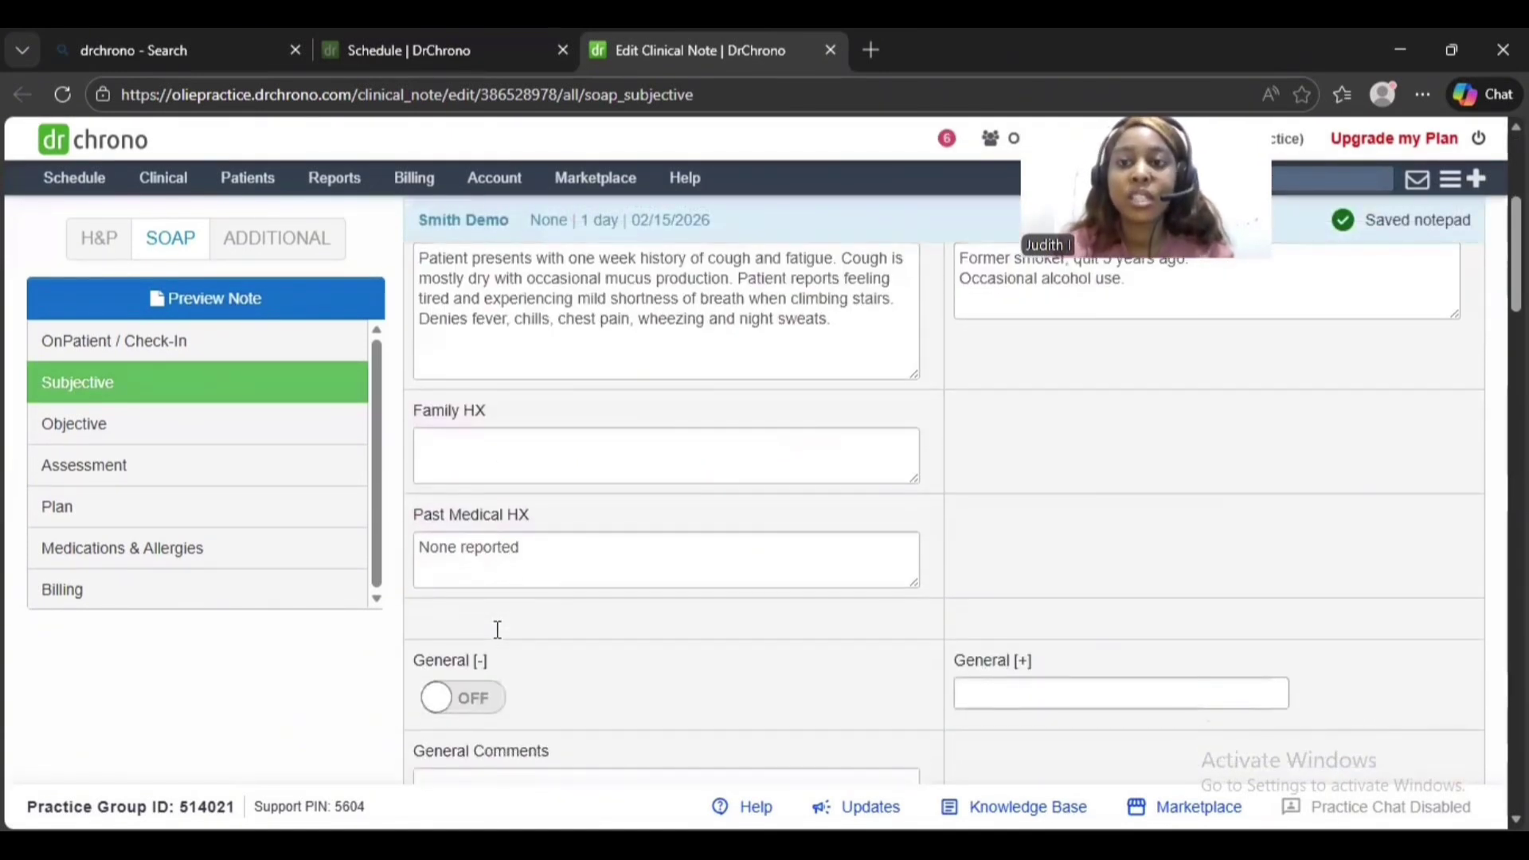
{"action": "scroll", "coordinate": [497, 630], "scroll_direction": "down", "scroll_amount": 2}
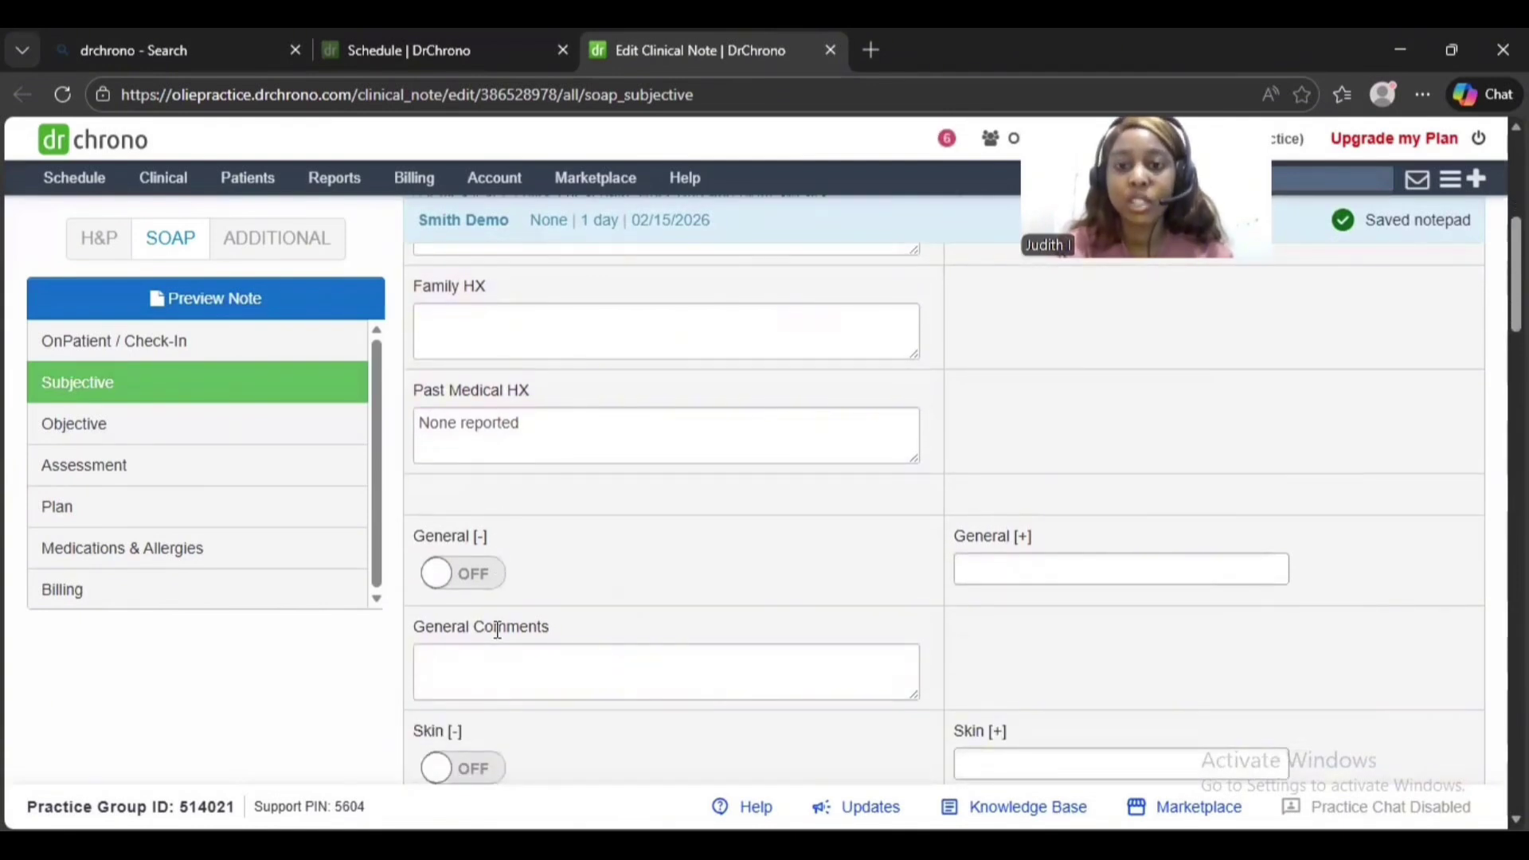
{"action": "scroll", "coordinate": [497, 630], "scroll_direction": "down", "scroll_amount": 10}
{"action": "scroll", "coordinate": [497, 630], "scroll_direction": "down", "scroll_amount": 7}
{"action": "scroll", "coordinate": [497, 630], "scroll_direction": "up", "scroll_amount": 1}
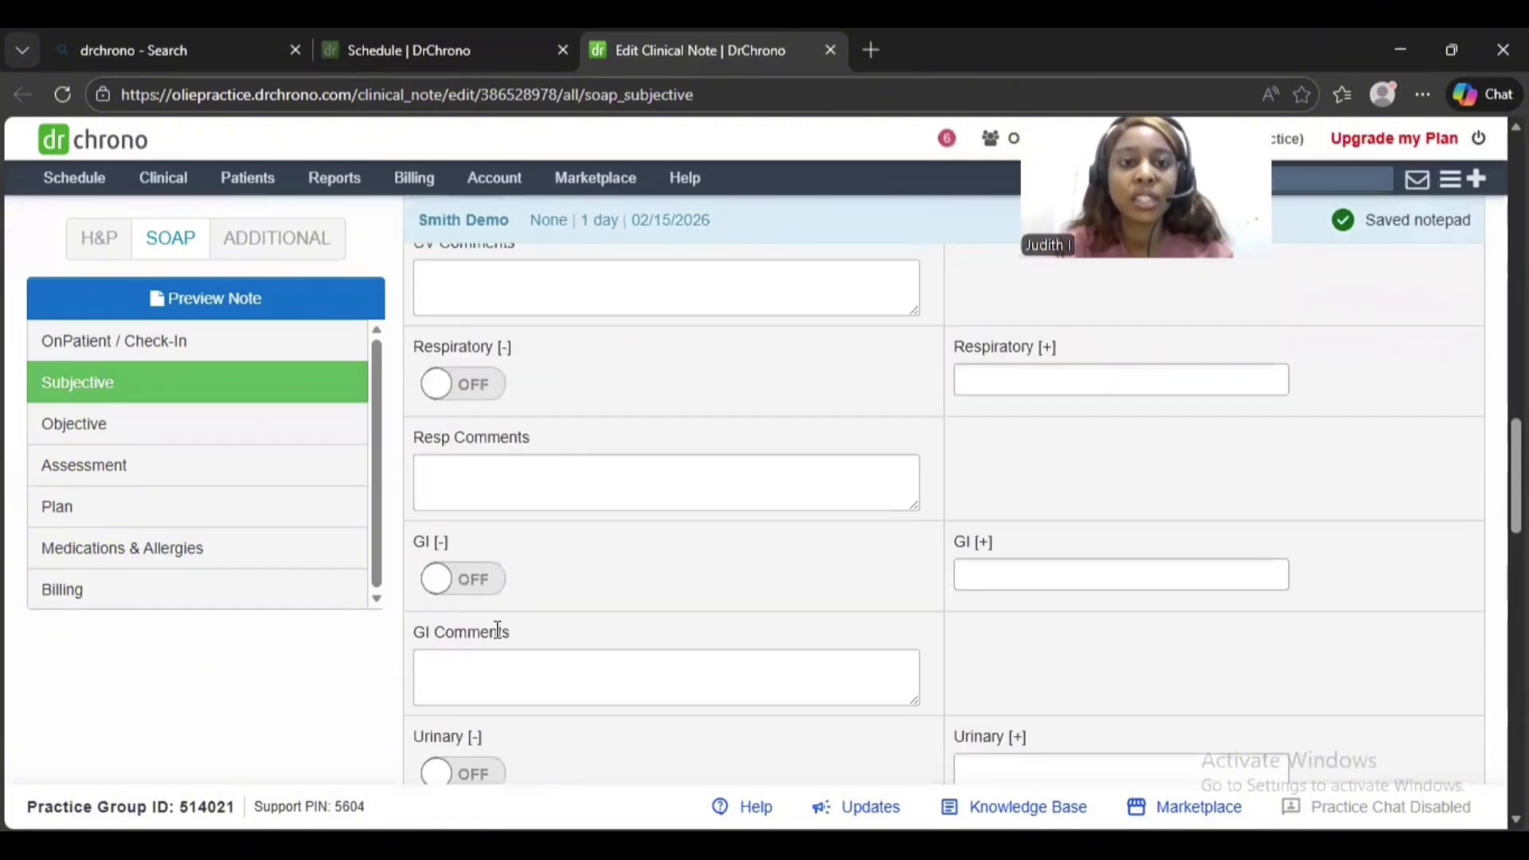
{"action": "scroll", "coordinate": [496, 630], "scroll_direction": "down", "scroll_amount": 7}
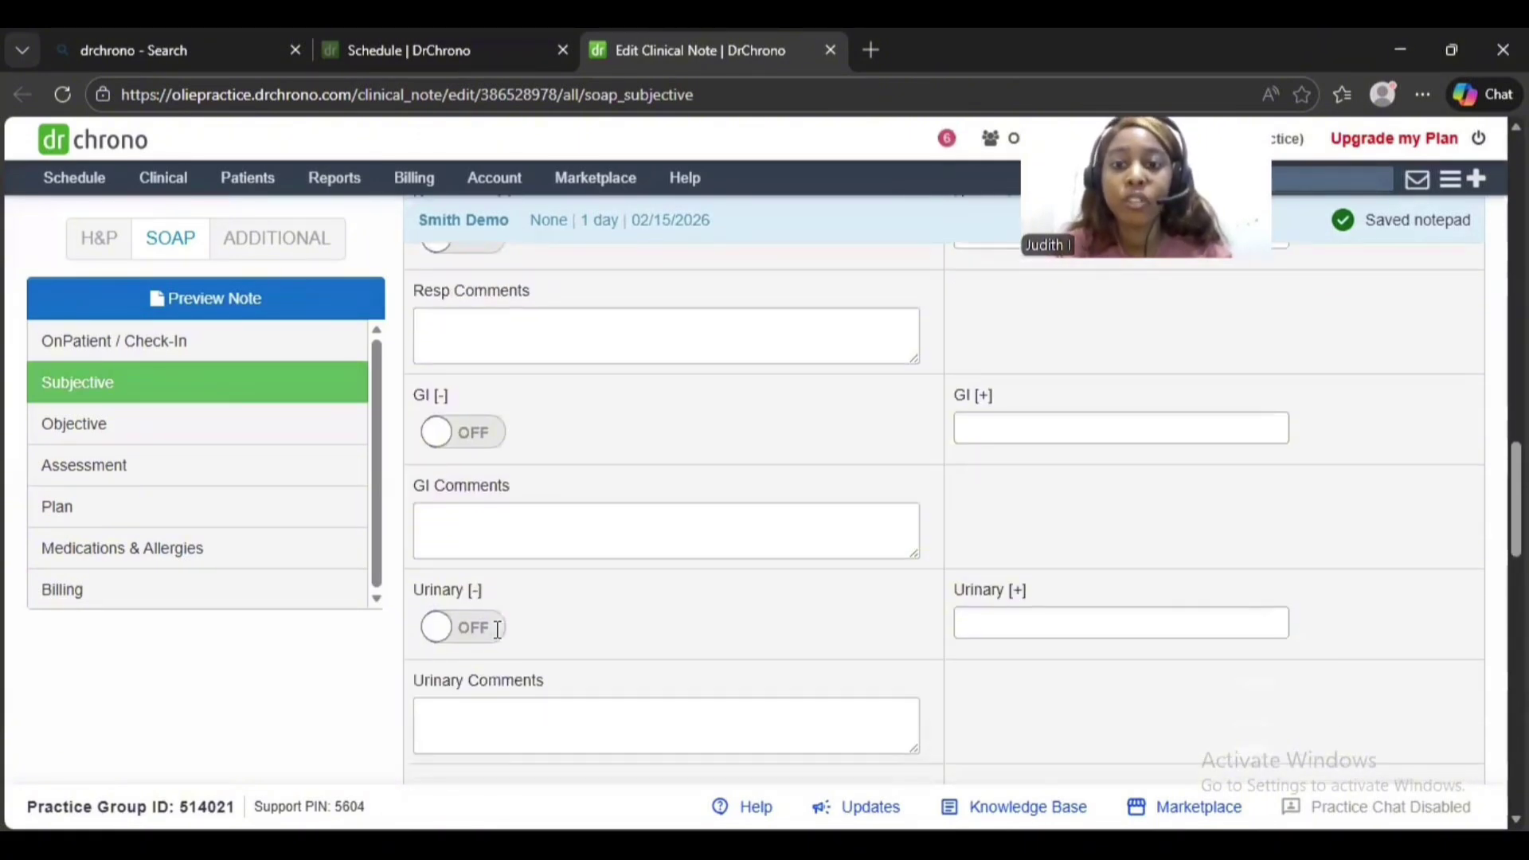
{"action": "scroll", "coordinate": [497, 630], "scroll_direction": "down", "scroll_amount": 1}
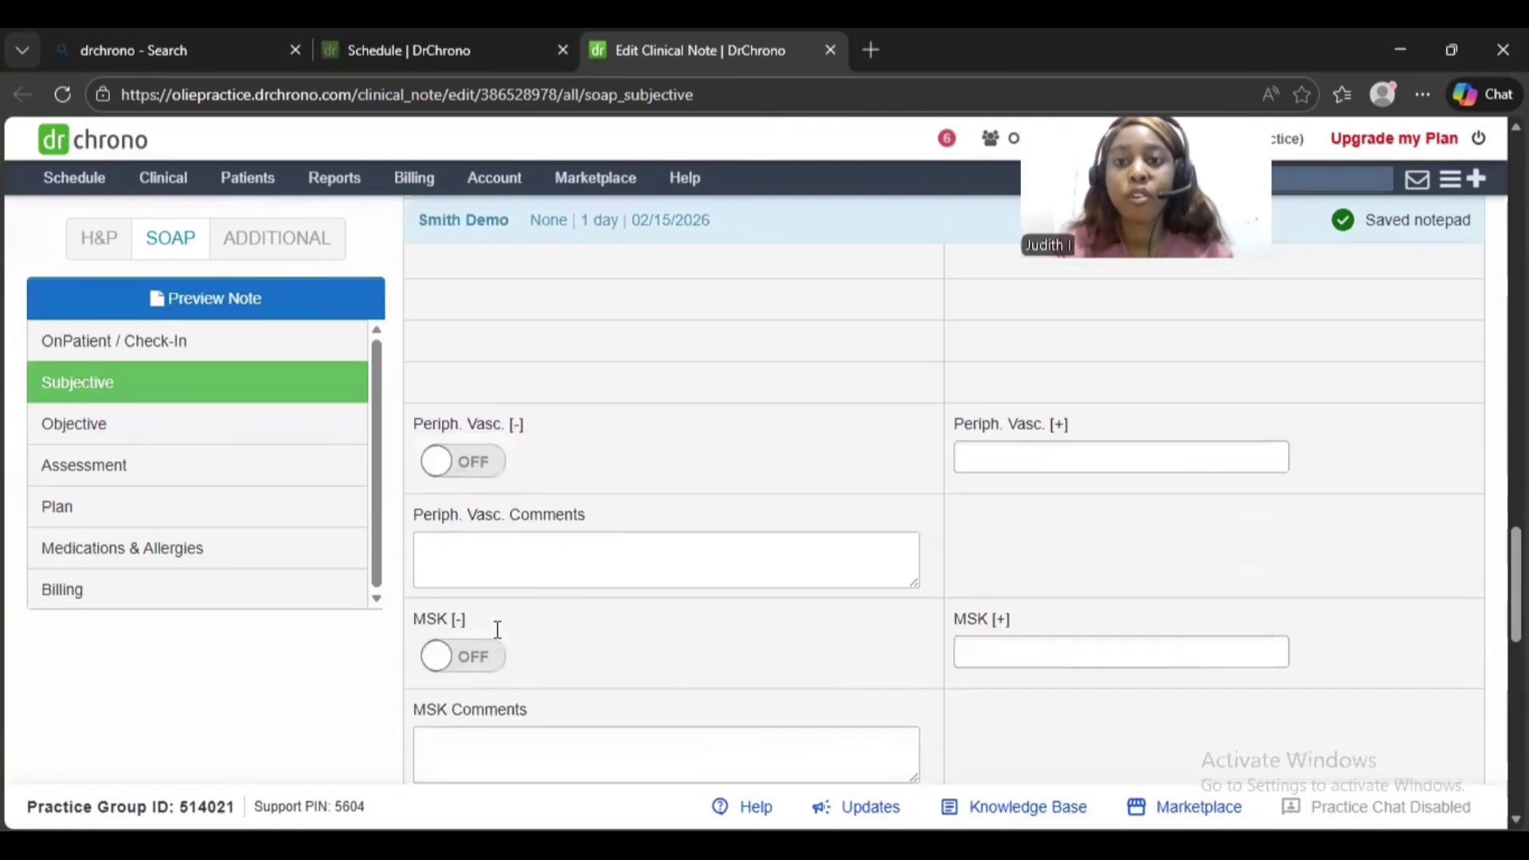
{"action": "scroll", "coordinate": [497, 630], "scroll_direction": "down", "scroll_amount": 6}
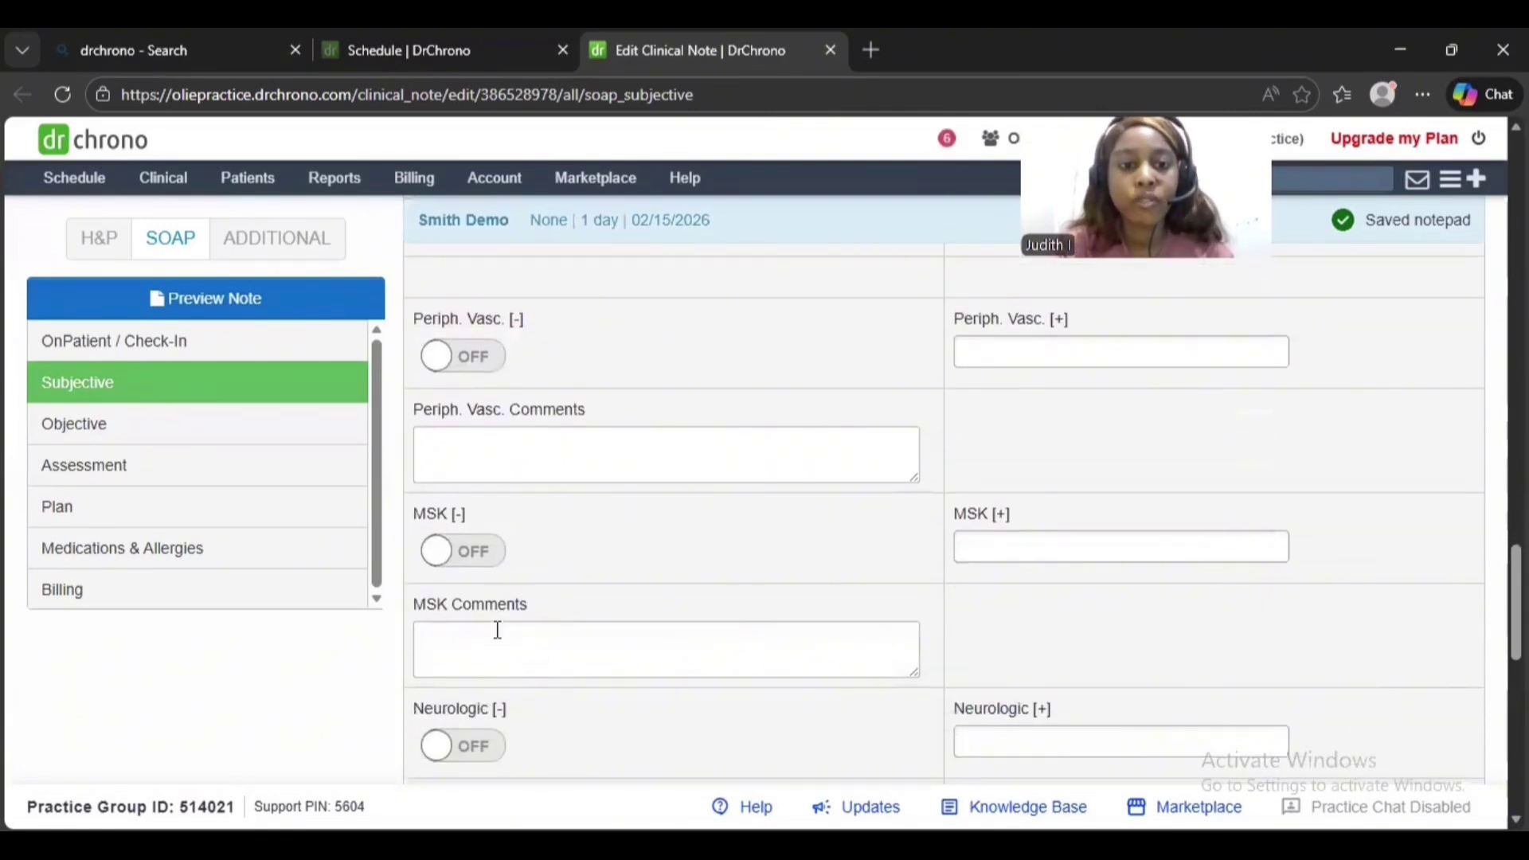
{"action": "scroll", "coordinate": [497, 629], "scroll_direction": "down", "scroll_amount": 6}
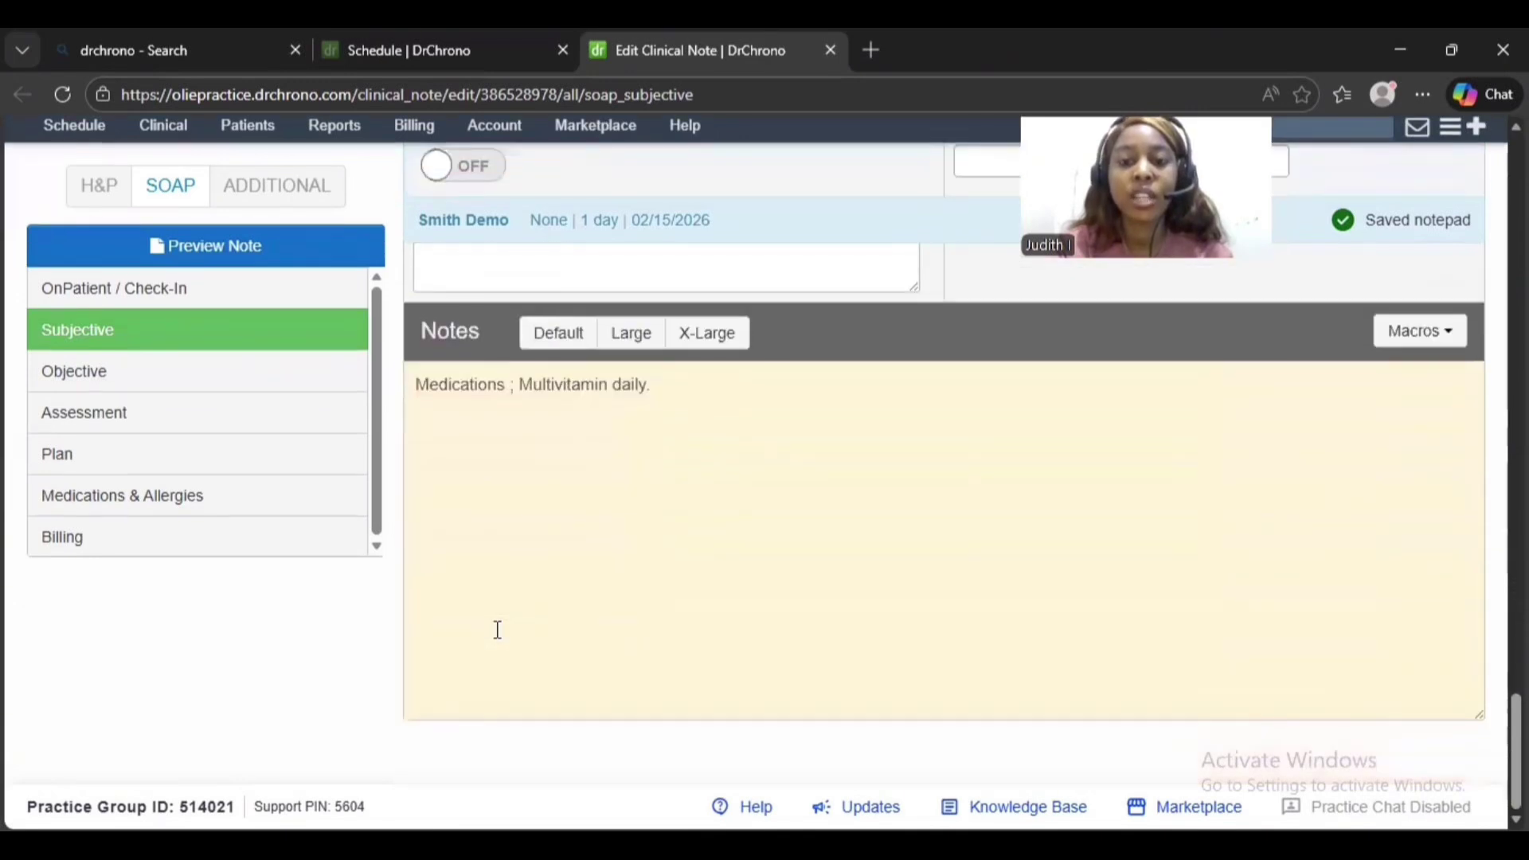
Step: Check the medication entry in the Subjective section's free-text notes, below the psychiatric comments
{"action": "left_click", "coordinate": [650, 439]}
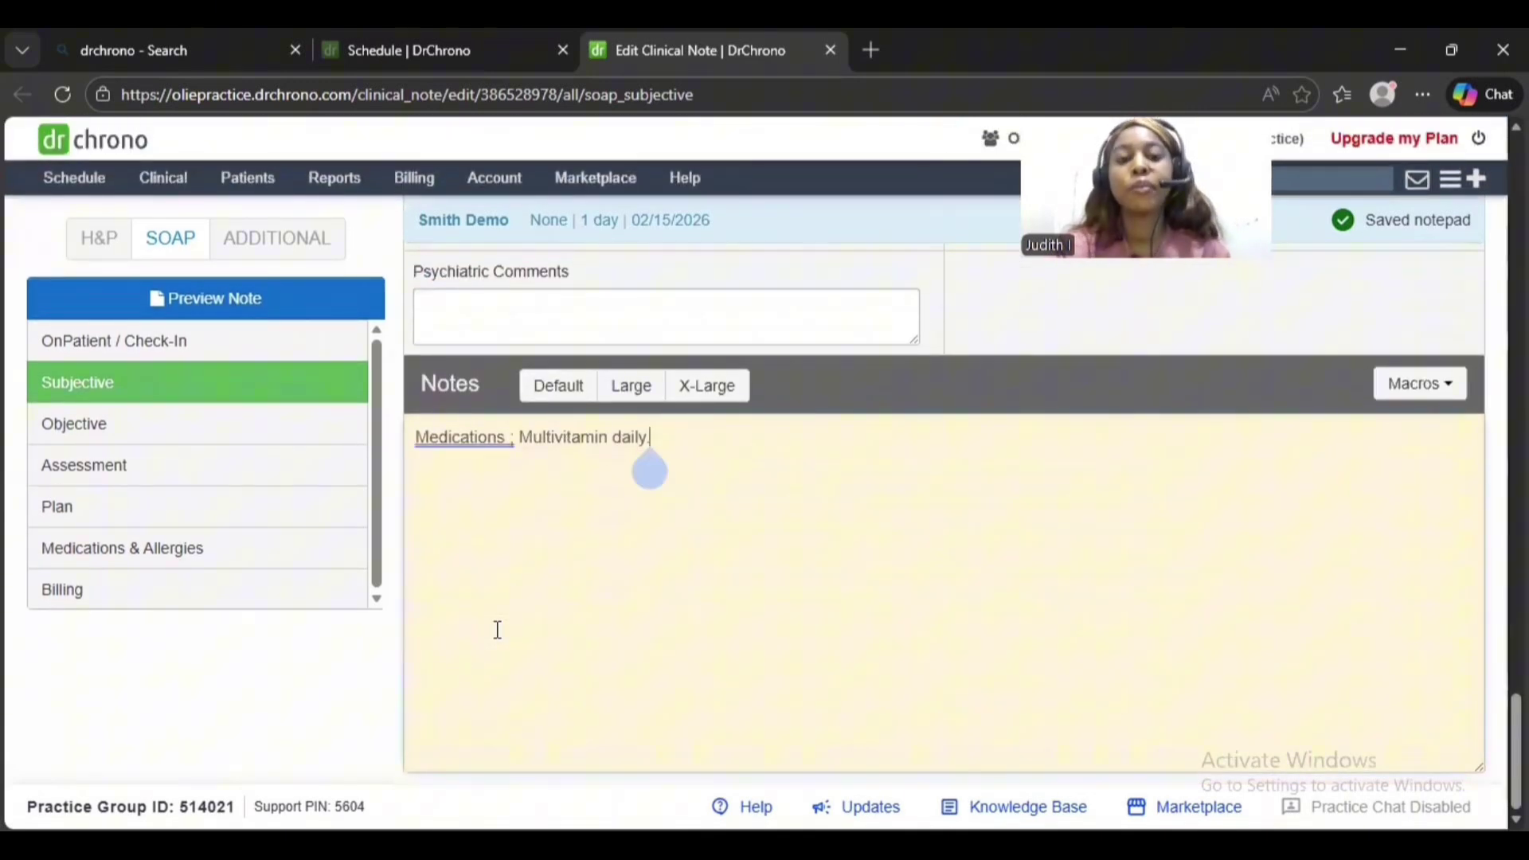
{"action": "scroll", "coordinate": [497, 630], "scroll_direction": "up", "scroll_amount": 4}
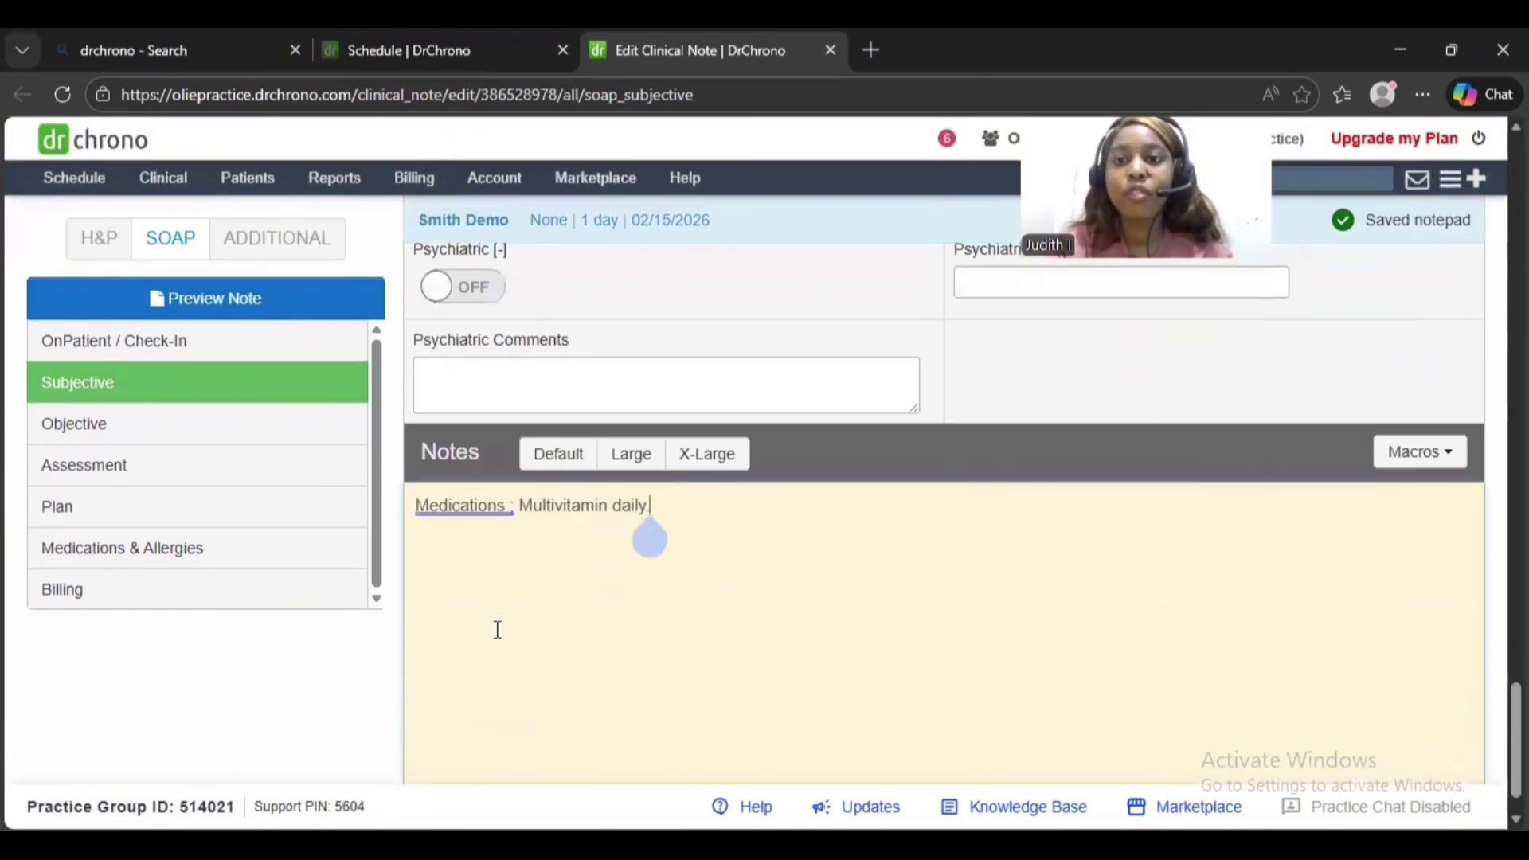
{"action": "scroll", "coordinate": [496, 630], "scroll_direction": "down", "scroll_amount": 1}
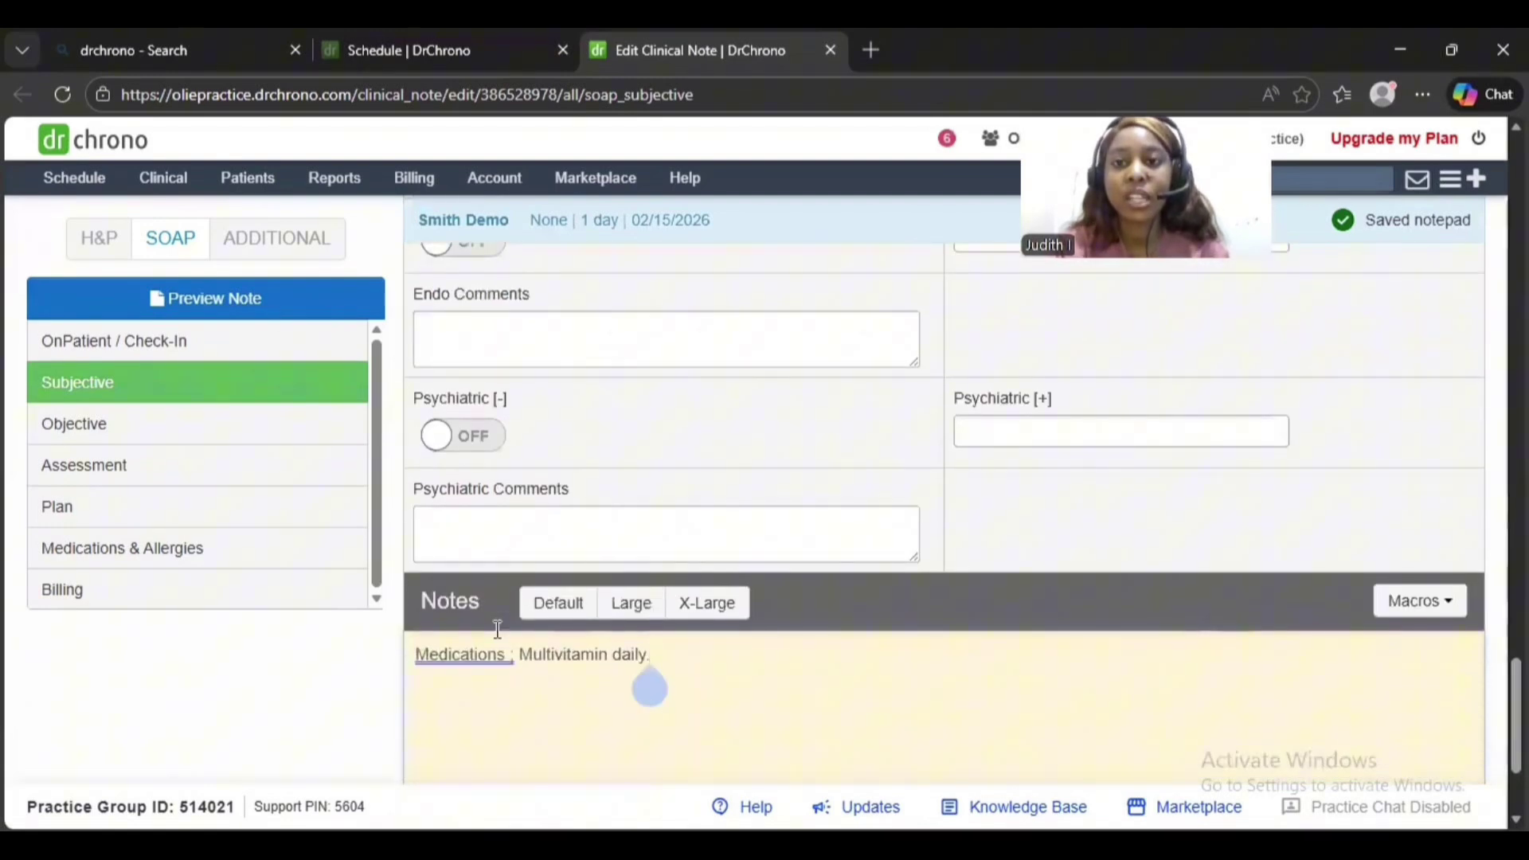
{"action": "scroll", "coordinate": [497, 629], "scroll_direction": "down", "scroll_amount": 1}
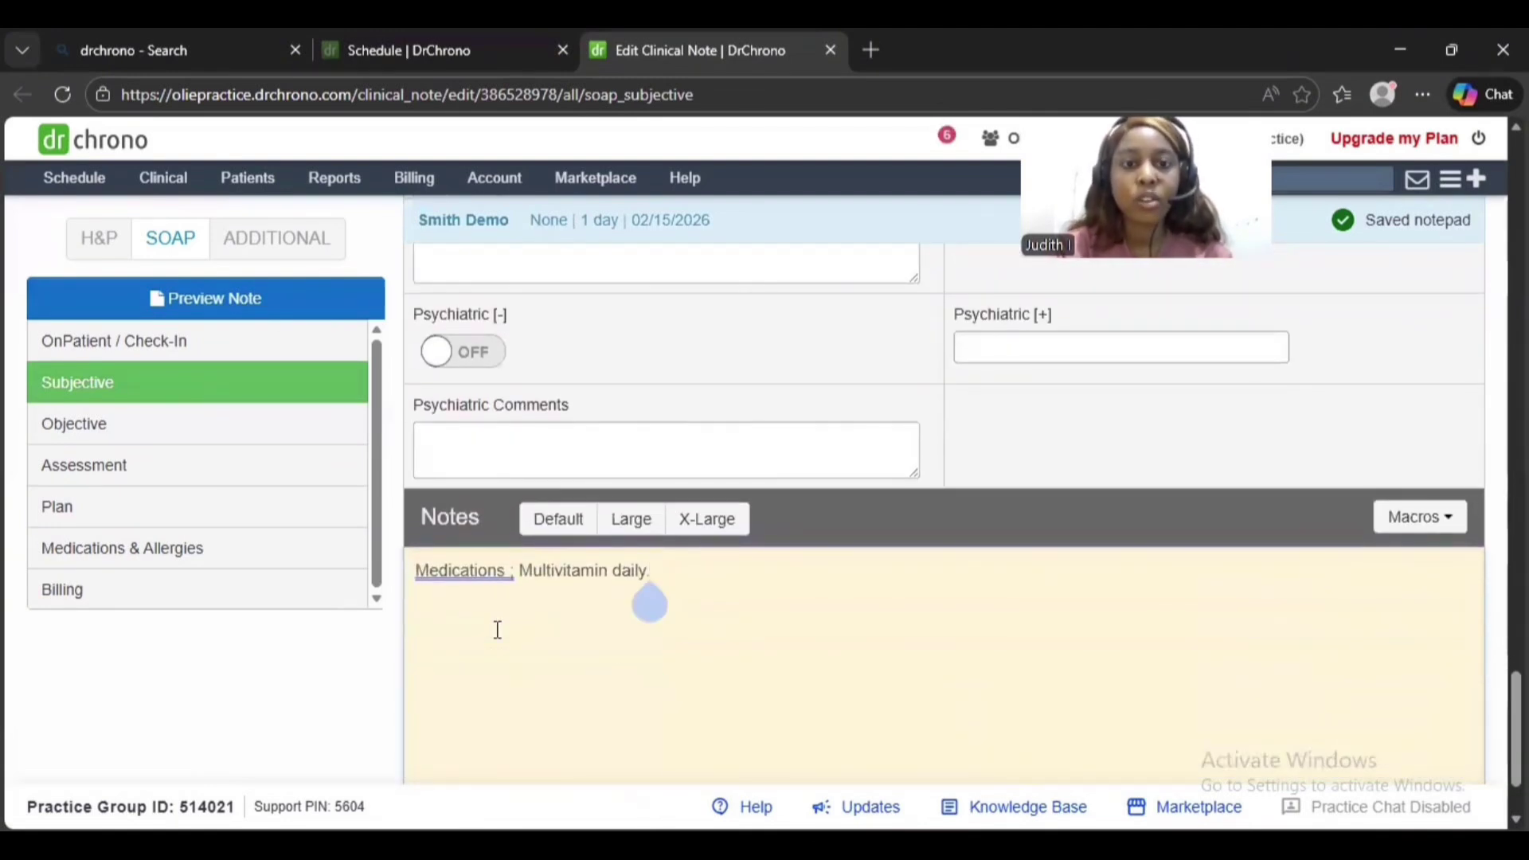
{"action": "scroll", "coordinate": [497, 629], "scroll_direction": "down", "scroll_amount": 1}
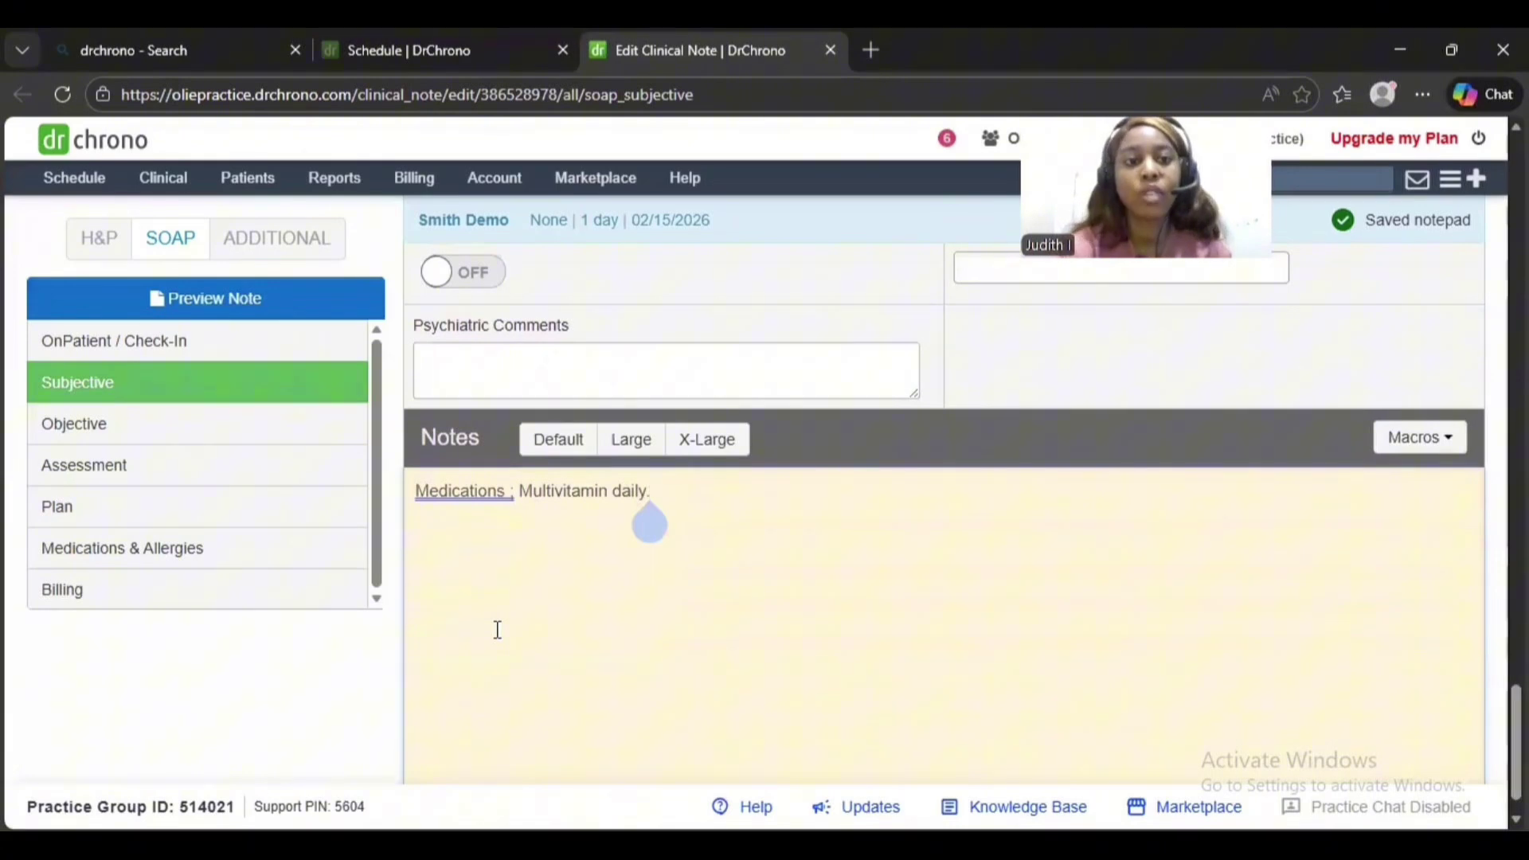
Step: Review the exam findings and notes in the Objective section and the listed diagnoses in the Assessment section
{"action": "left_click", "coordinate": [127, 429]}
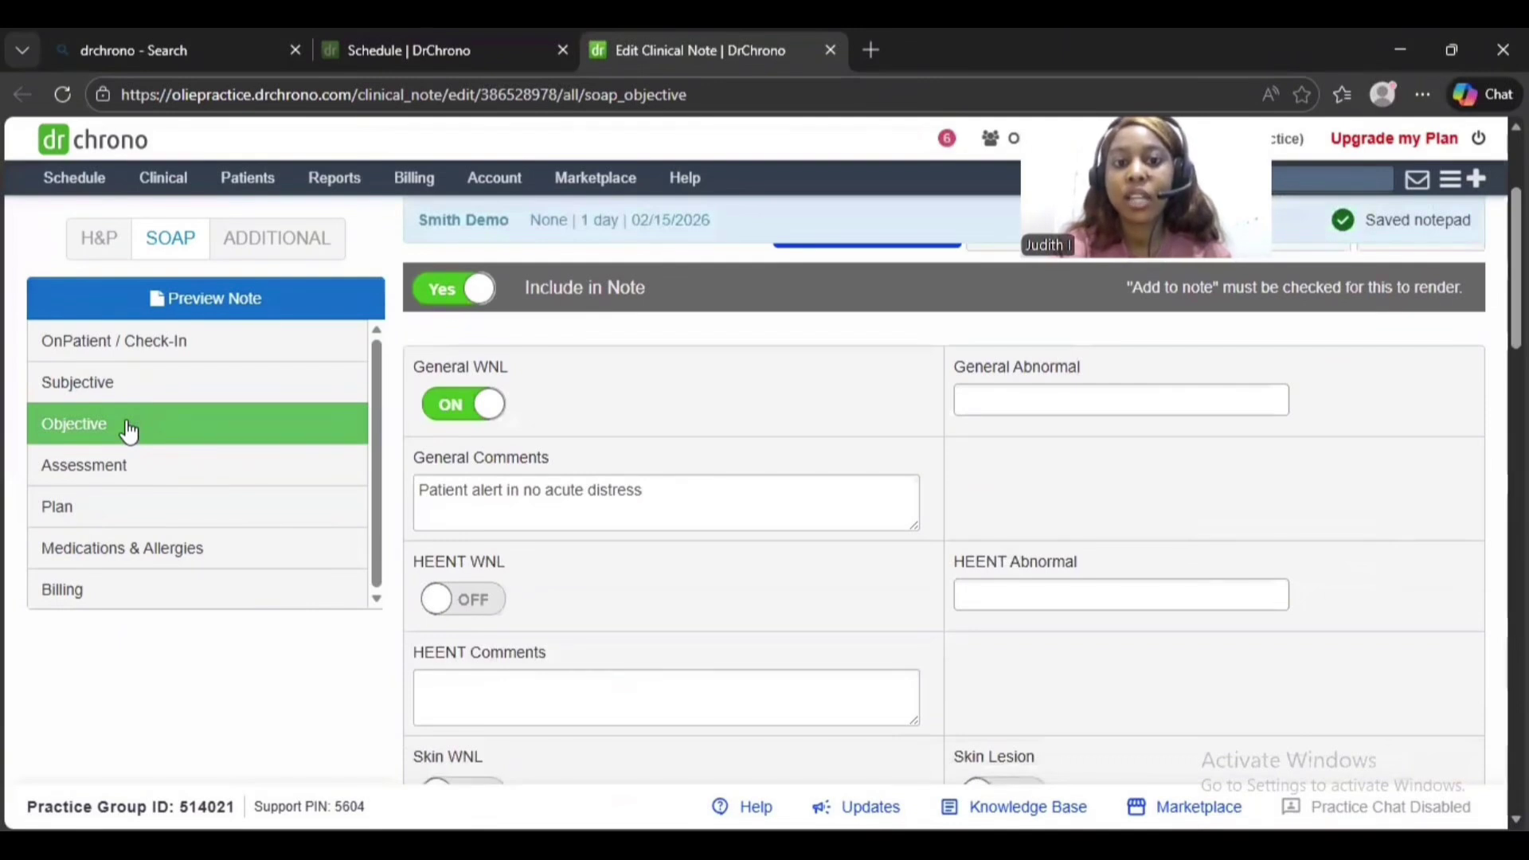
{"action": "scroll", "coordinate": [127, 430], "scroll_direction": "down", "scroll_amount": 5}
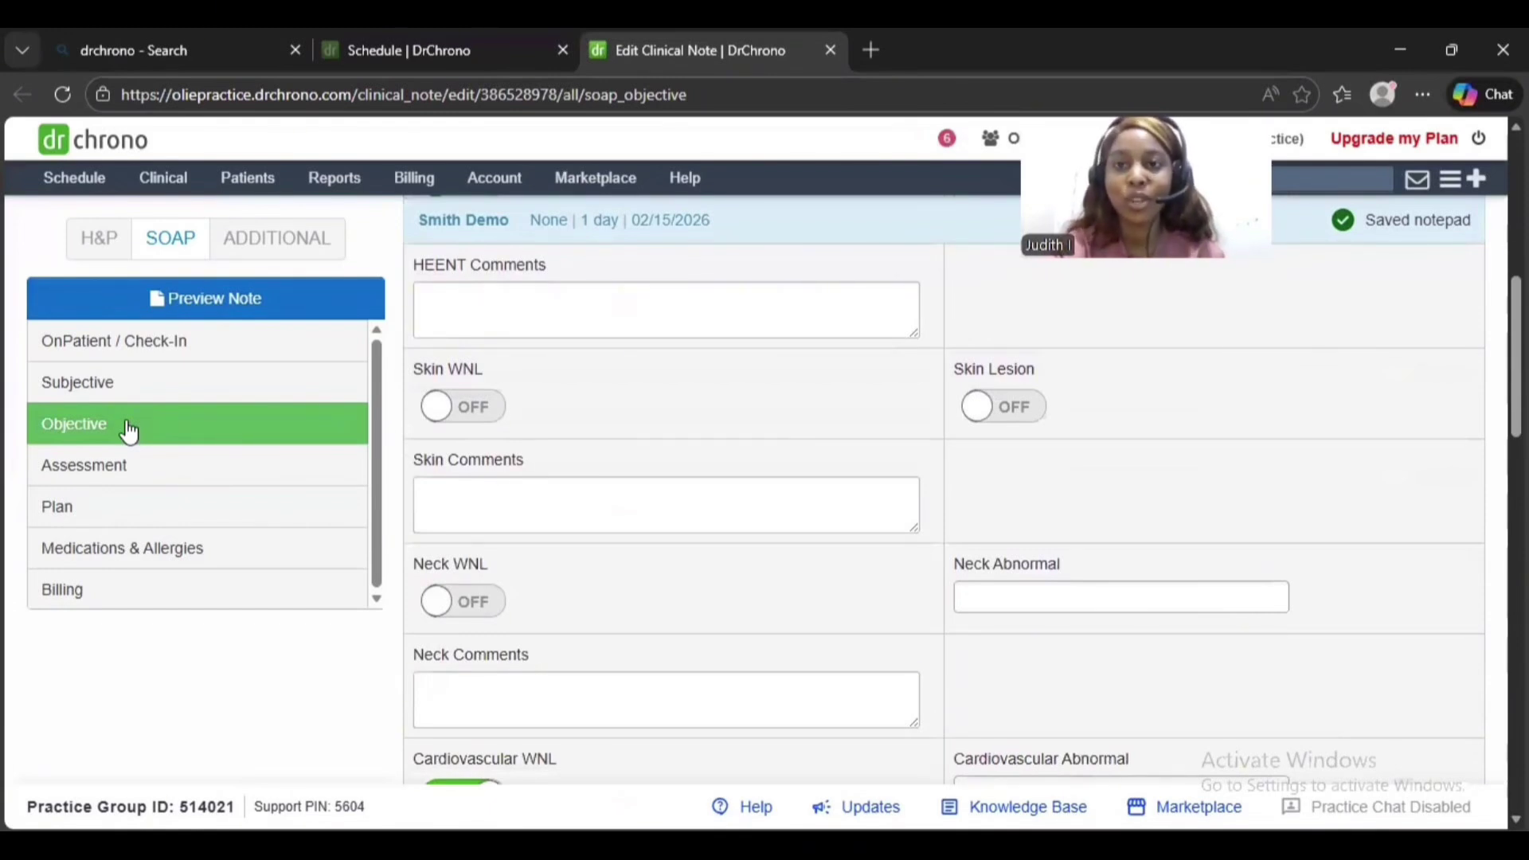
{"action": "scroll", "coordinate": [128, 430], "scroll_direction": "down", "scroll_amount": 6}
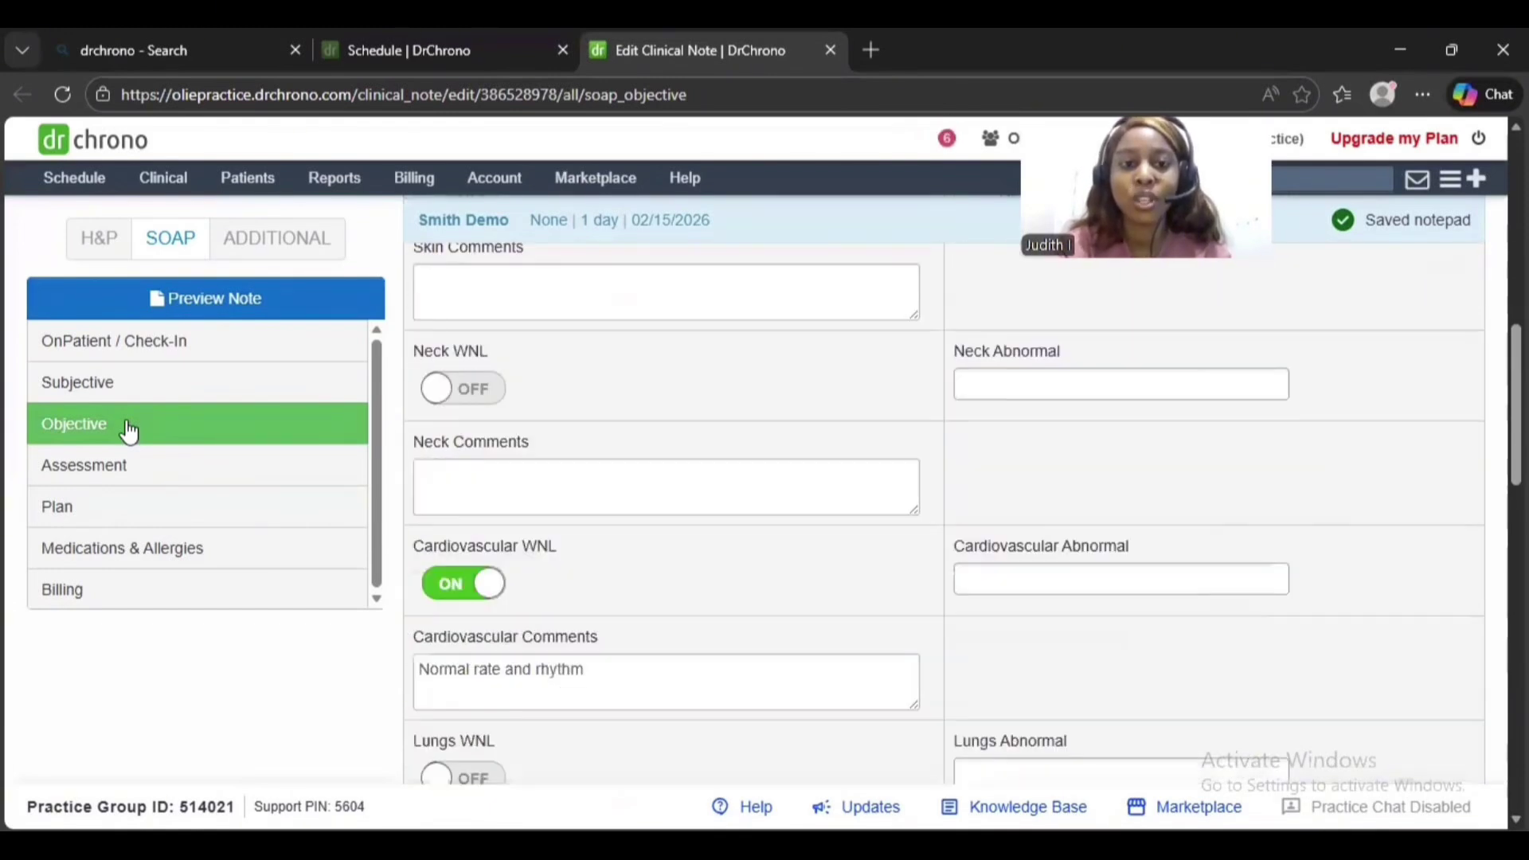
{"action": "scroll", "coordinate": [127, 430], "scroll_direction": "down", "scroll_amount": 10}
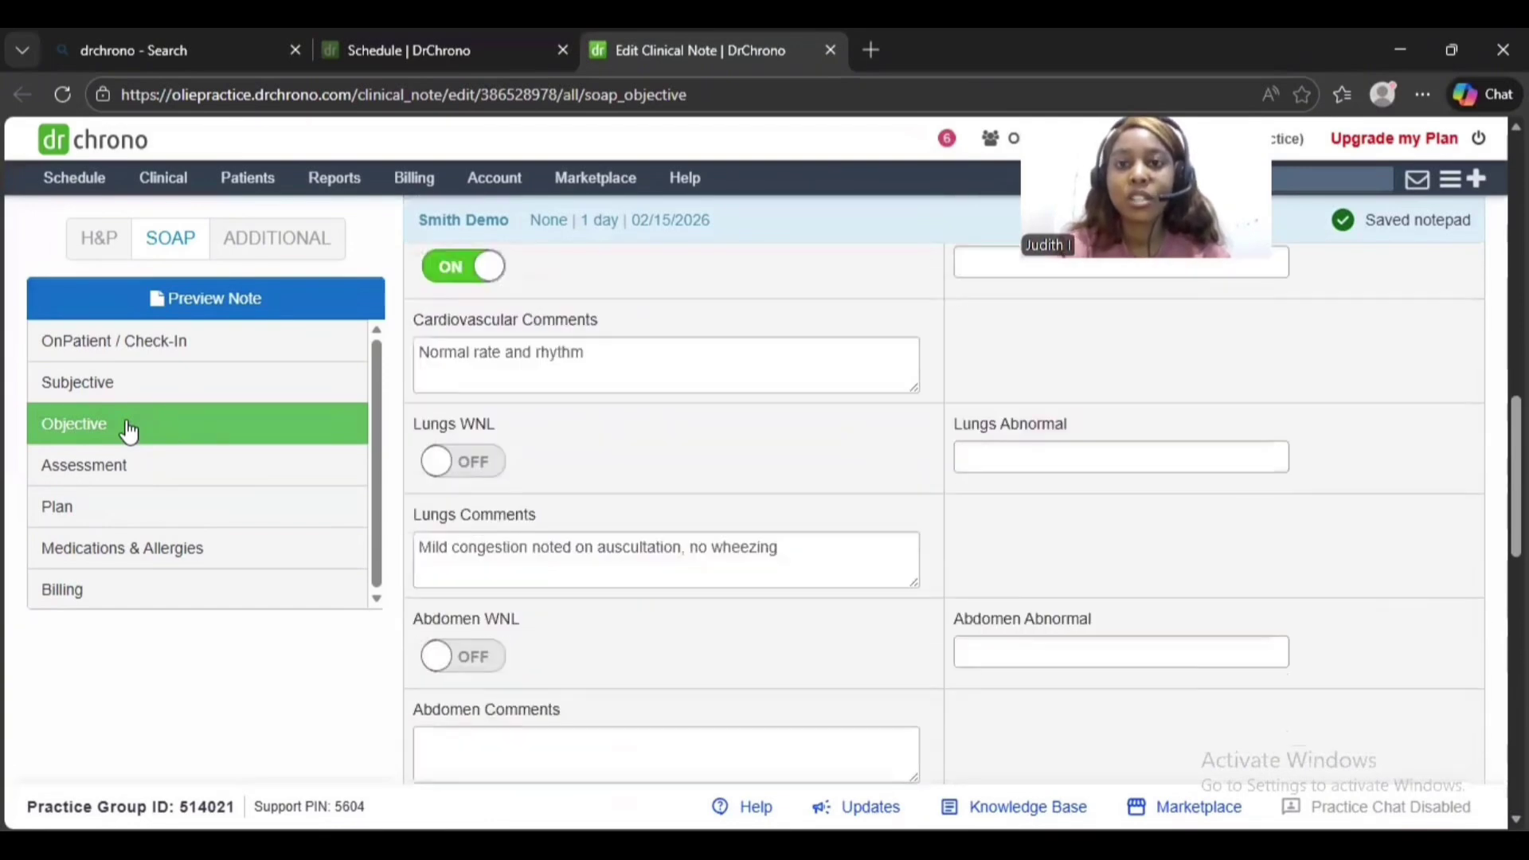
{"action": "scroll", "coordinate": [128, 430], "scroll_direction": "up", "scroll_amount": 1}
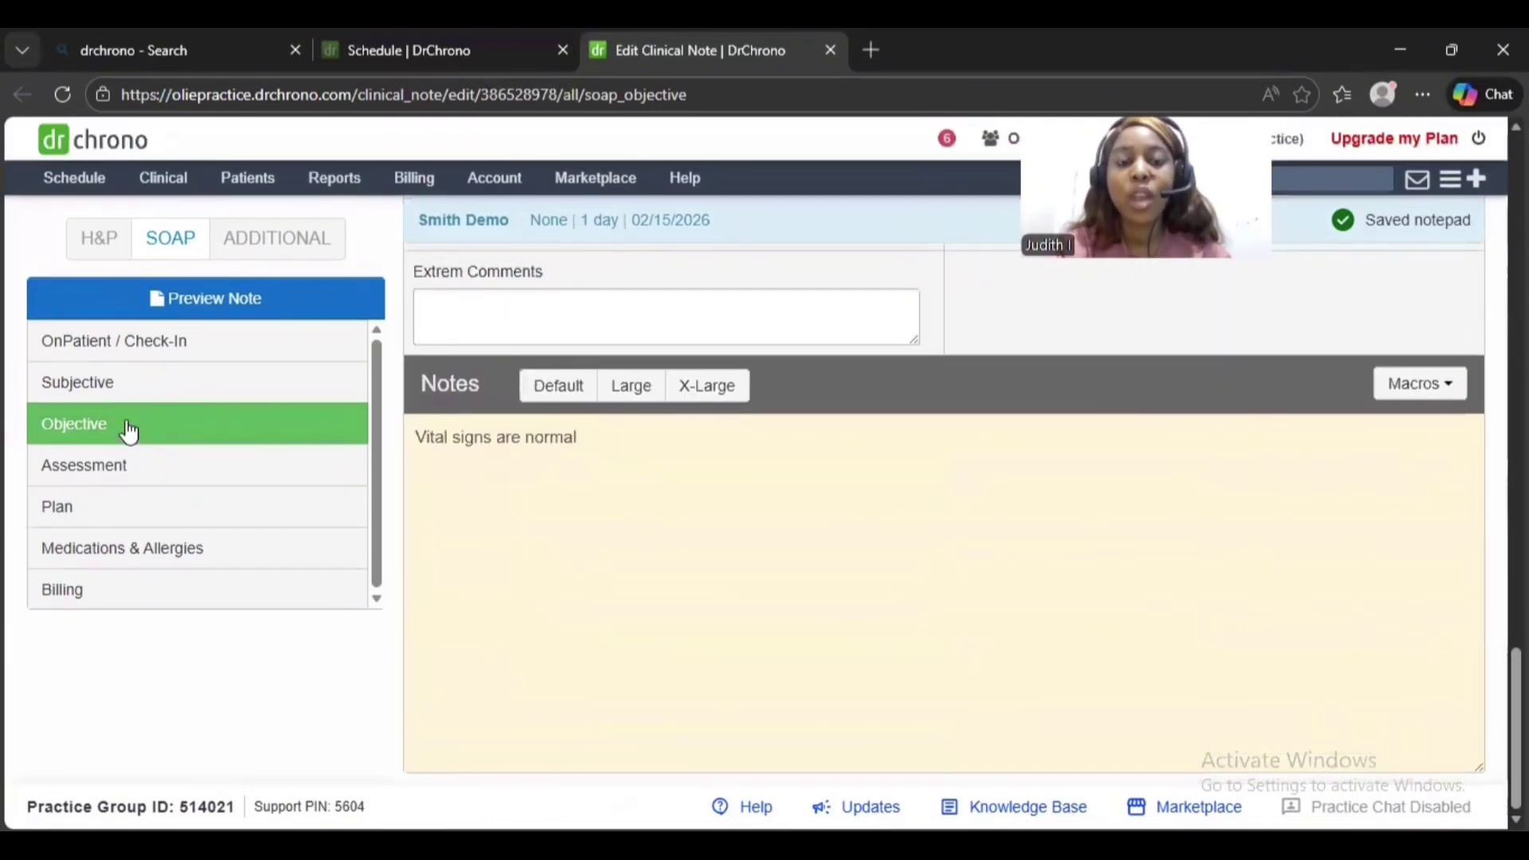
{"action": "scroll", "coordinate": [127, 430], "scroll_direction": "up", "scroll_amount": 9}
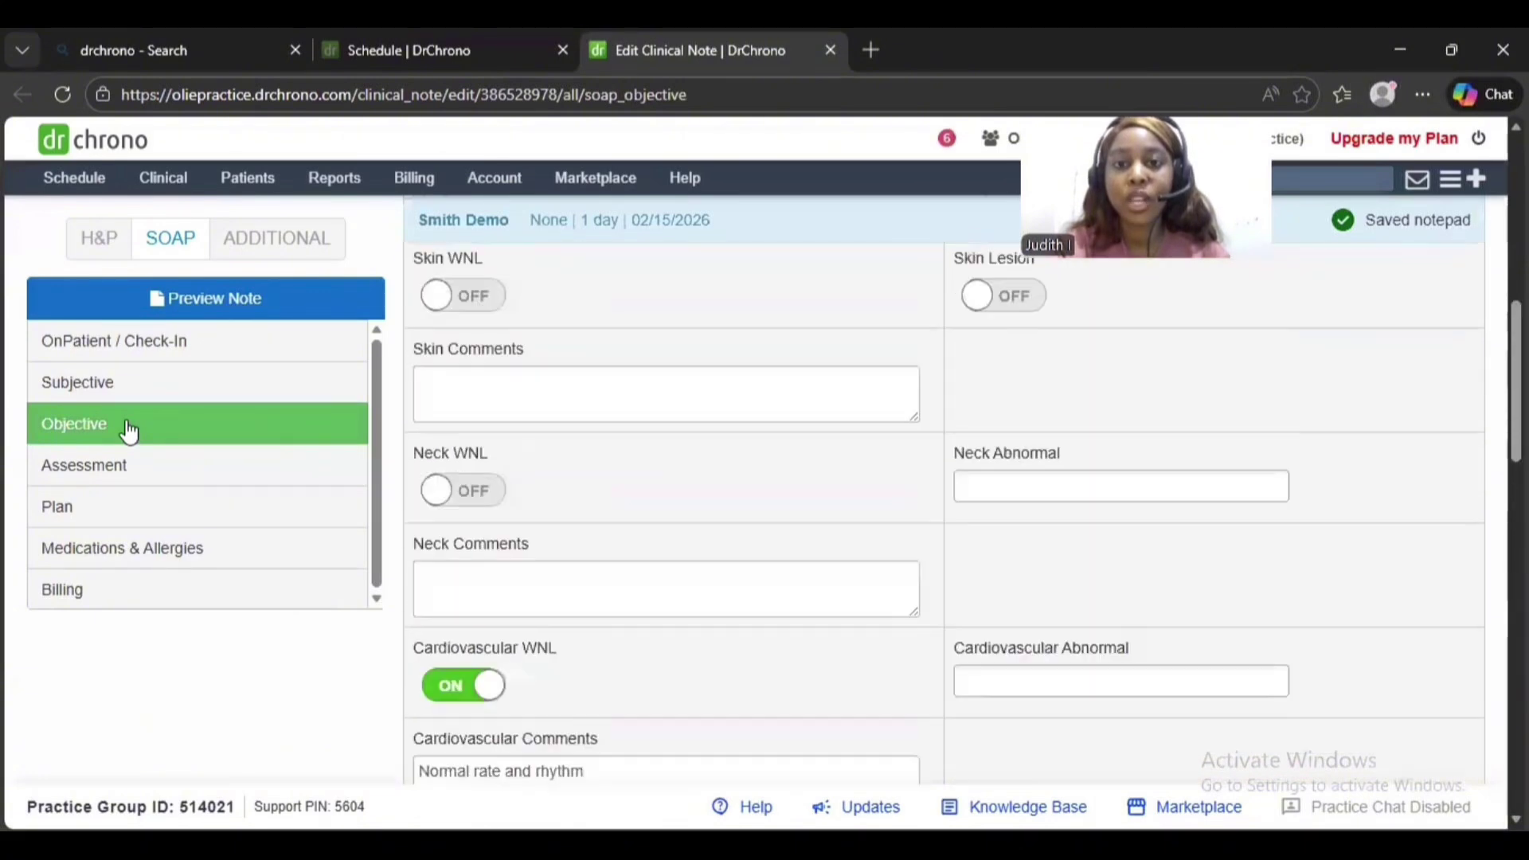
{"action": "scroll", "coordinate": [128, 430], "scroll_direction": "down", "scroll_amount": 10}
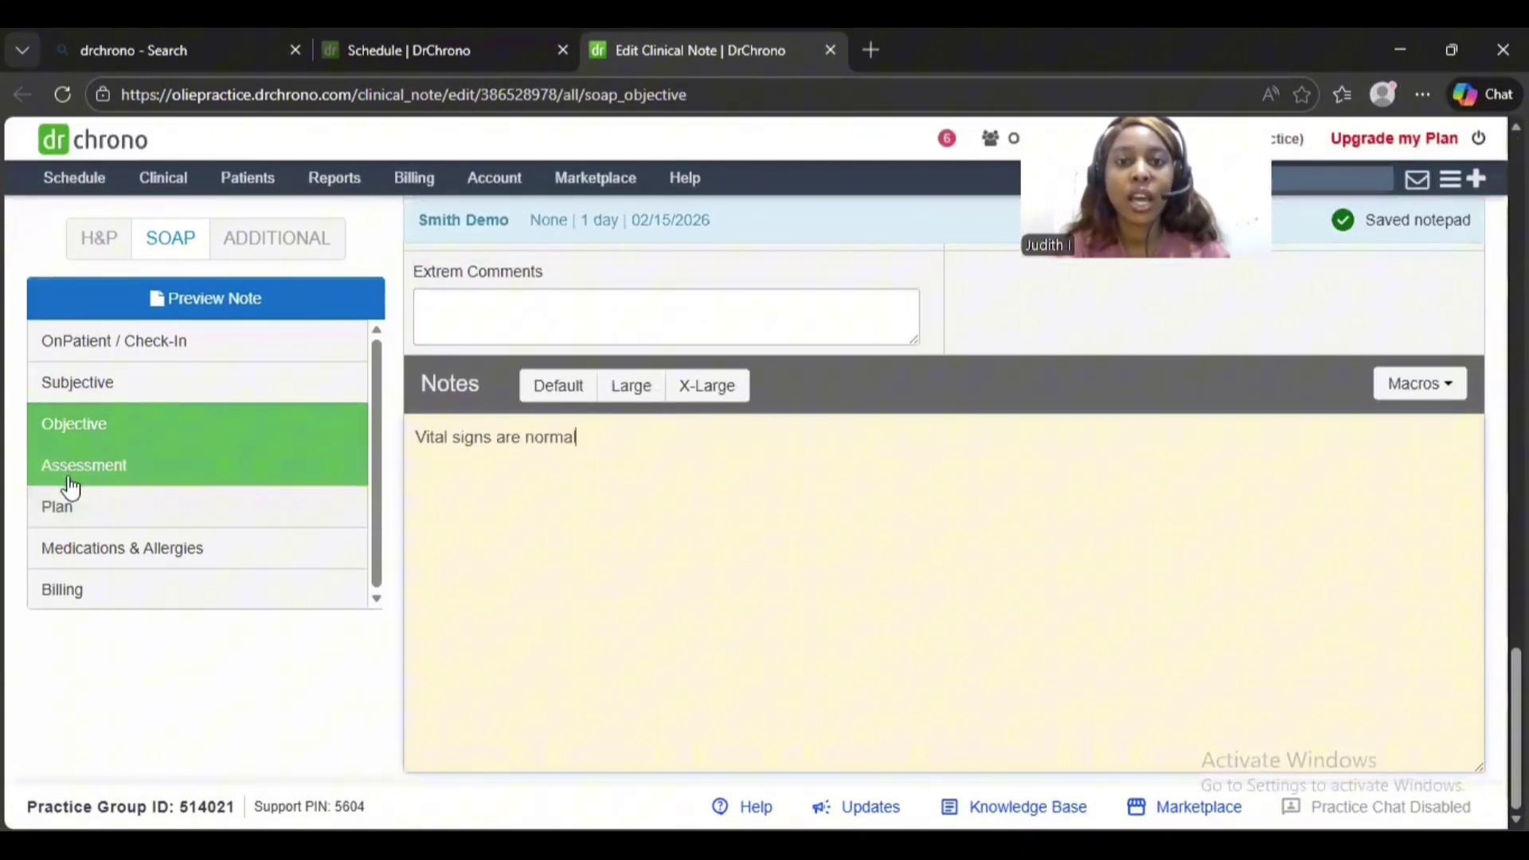
{"action": "left_click", "coordinate": [71, 484]}
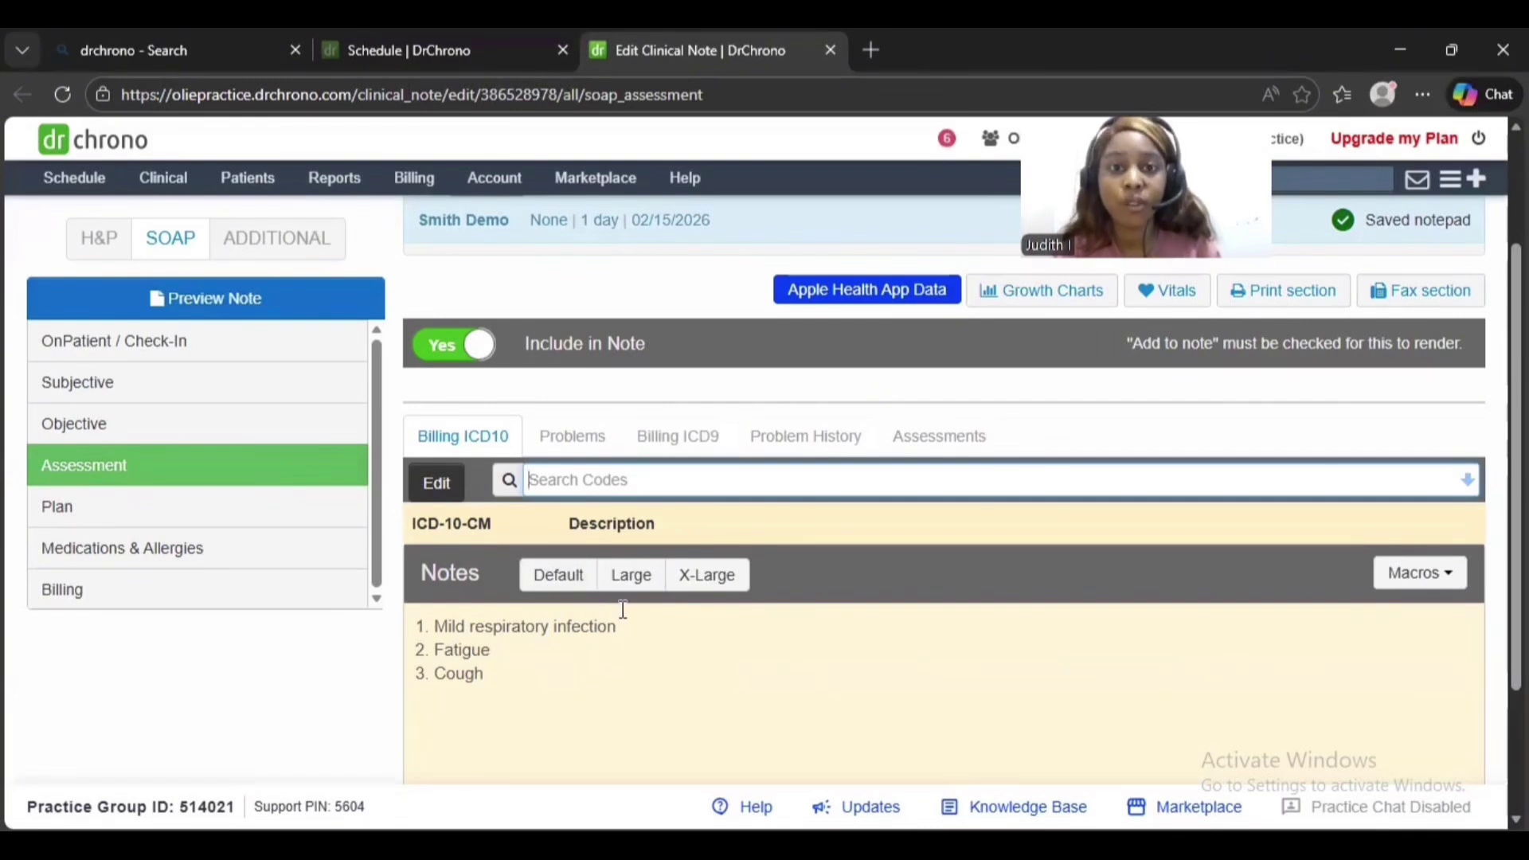
{"action": "left_click", "coordinate": [585, 472]}
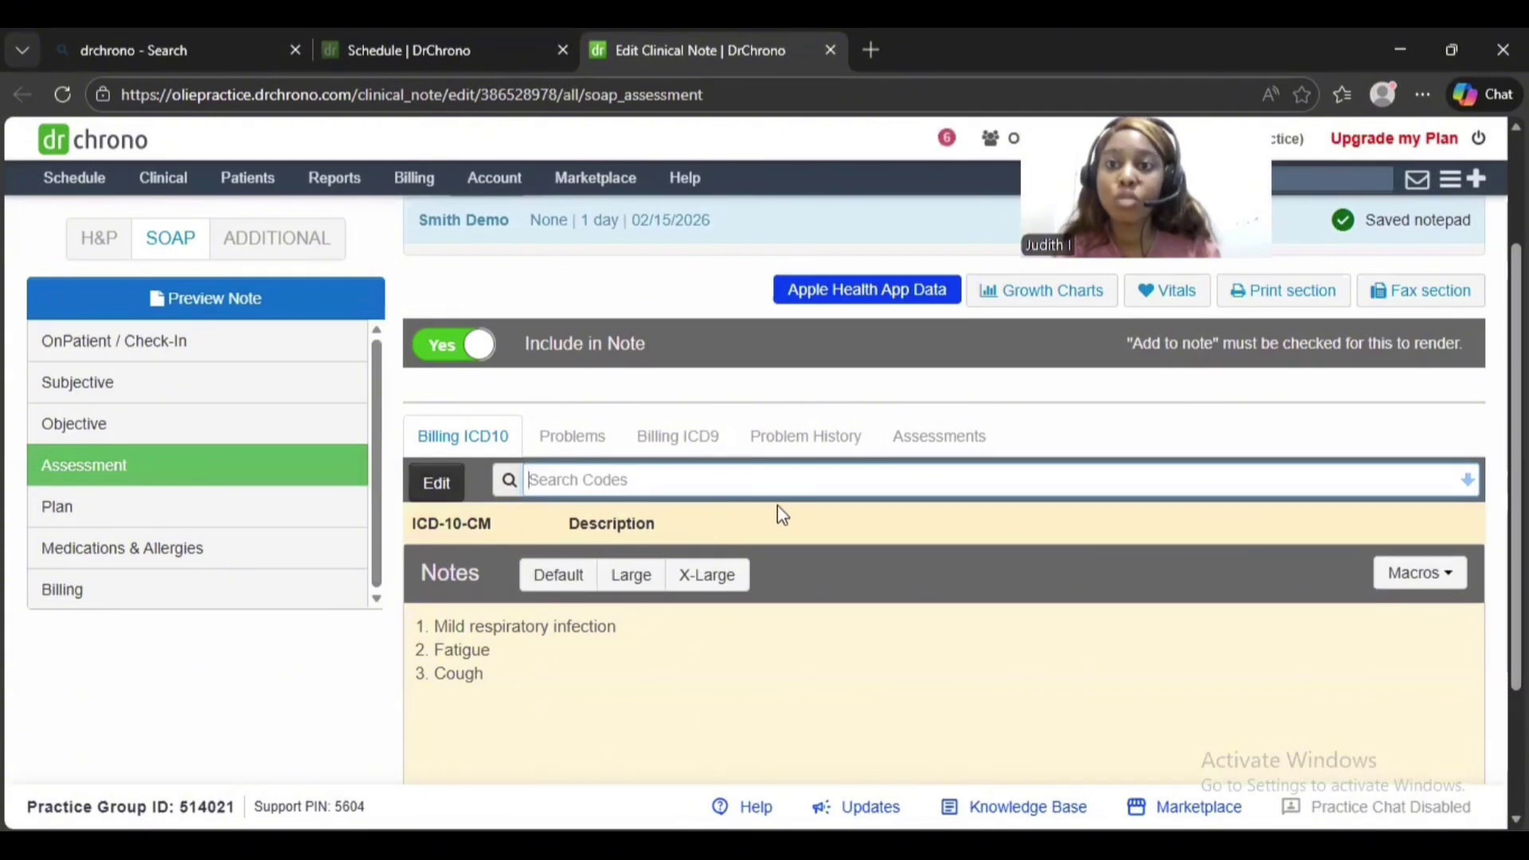
Step: Review the Plan section's labs, radiology, home health and education entries with their comments, plus the follow-up note
{"action": "left_click", "coordinate": [312, 514]}
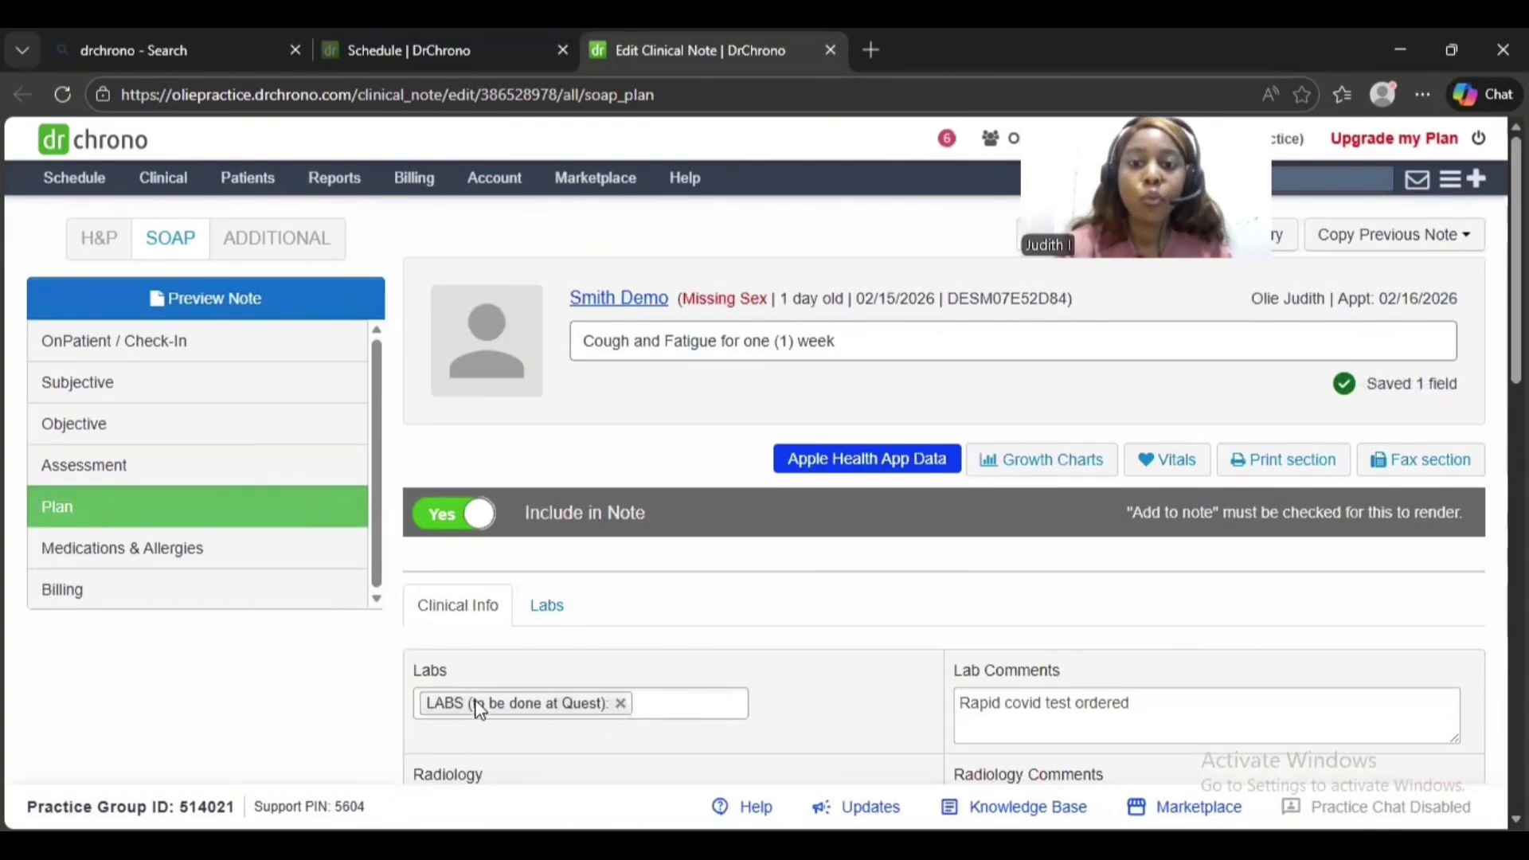
{"action": "scroll", "coordinate": [475, 701], "scroll_direction": "down", "scroll_amount": 1}
{"action": "scroll", "coordinate": [476, 708], "scroll_direction": "down", "scroll_amount": 3}
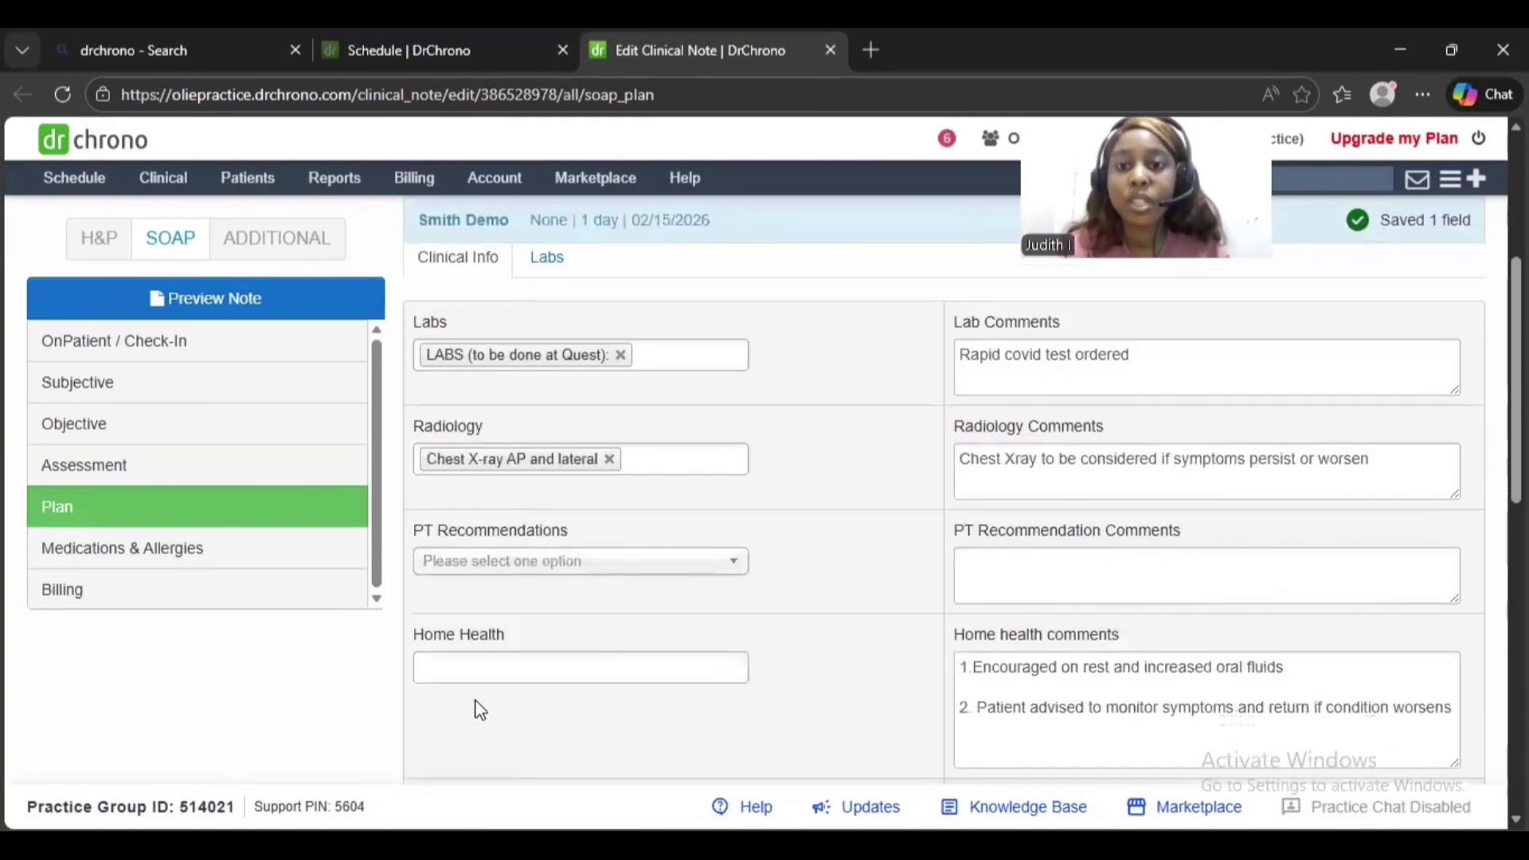
{"action": "scroll", "coordinate": [480, 709], "scroll_direction": "down", "scroll_amount": 1}
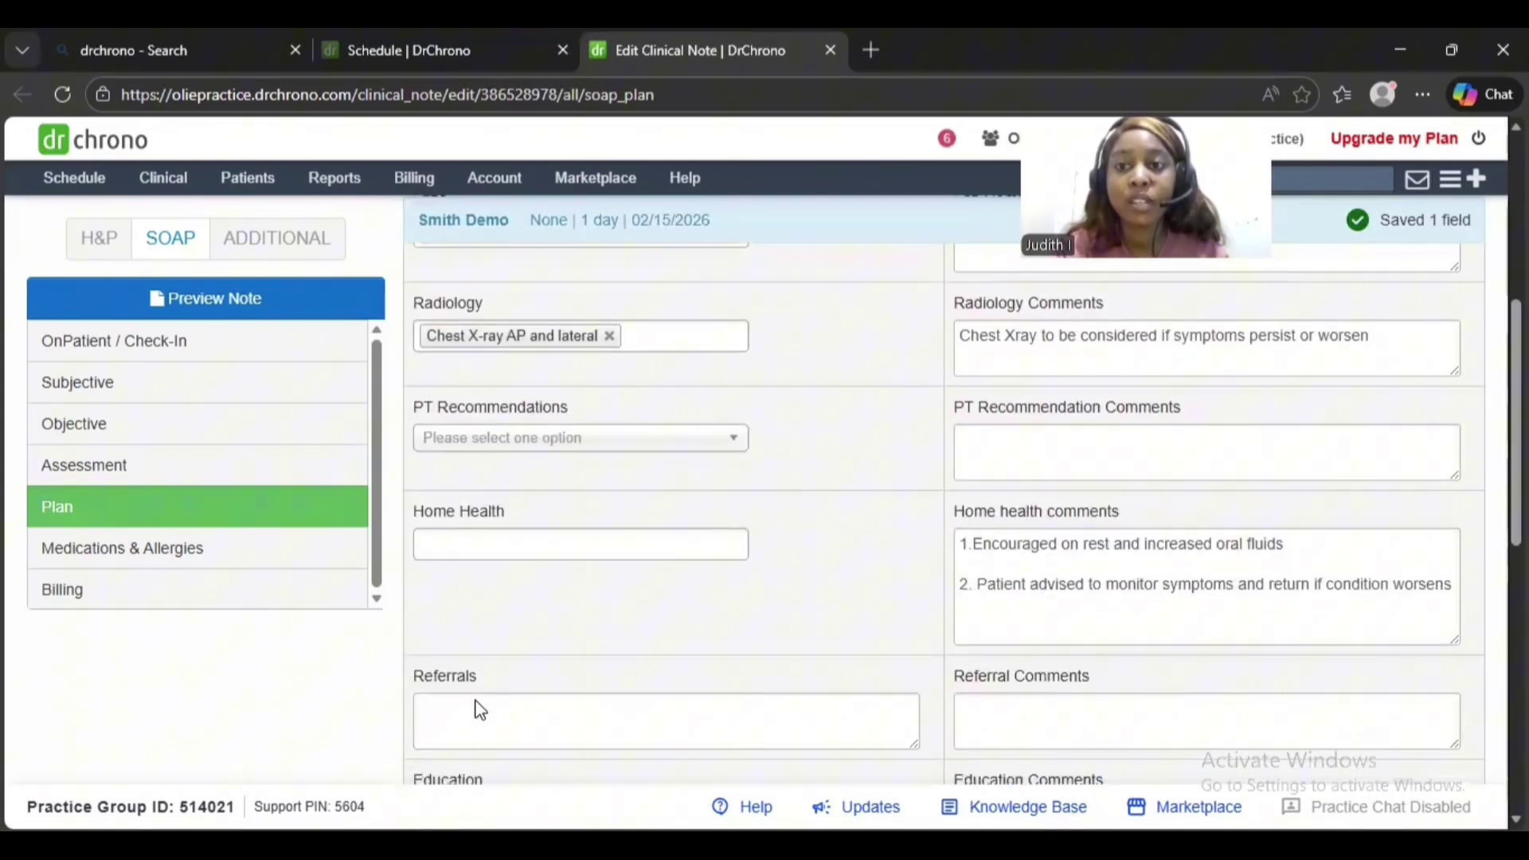
{"action": "scroll", "coordinate": [480, 709], "scroll_direction": "down", "scroll_amount": 1}
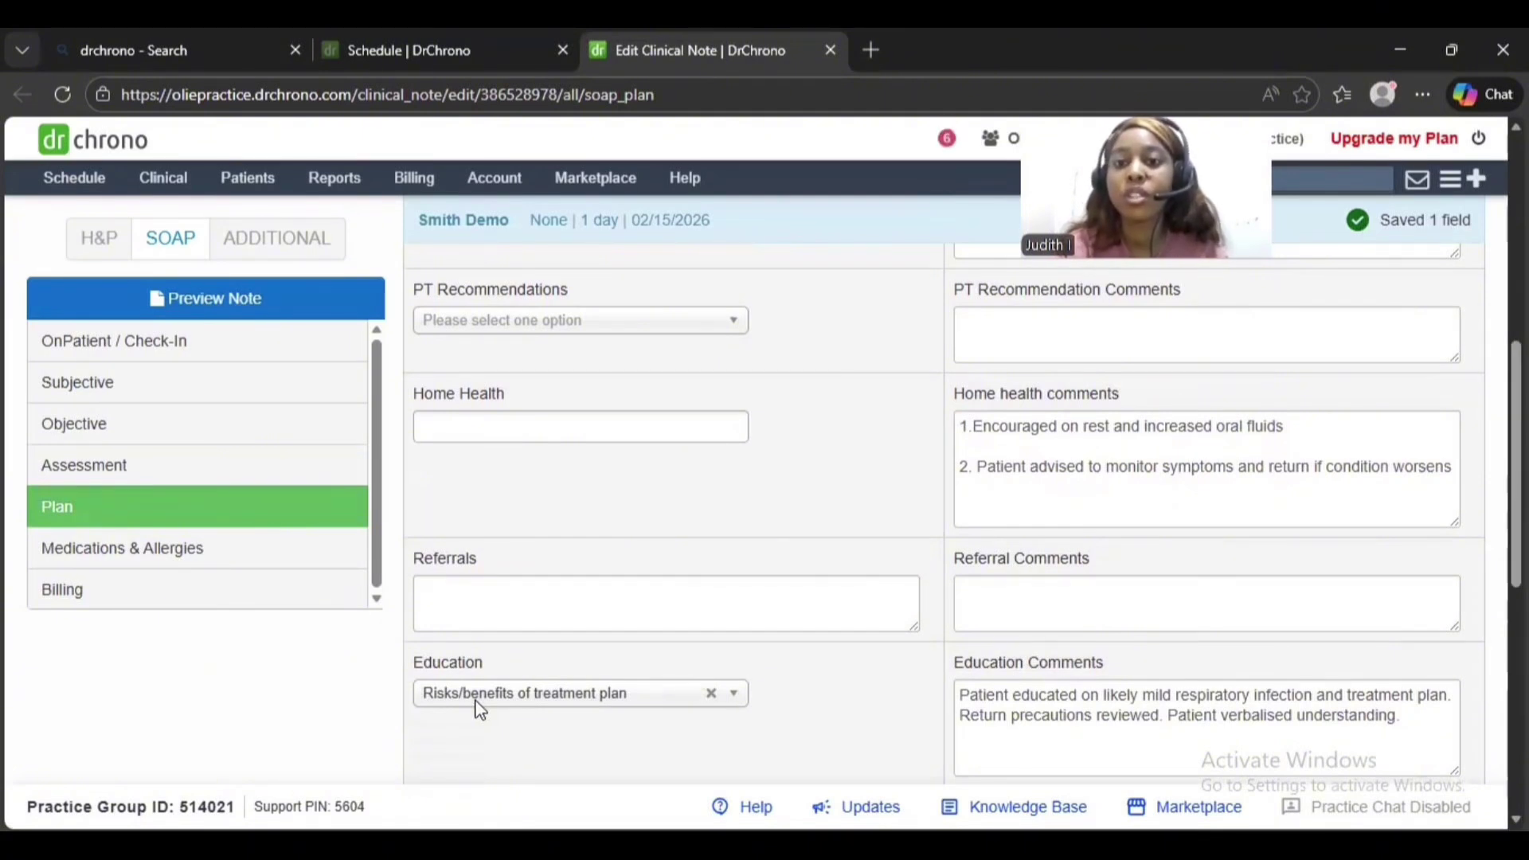
{"action": "scroll", "coordinate": [478, 709], "scroll_direction": "down", "scroll_amount": 1}
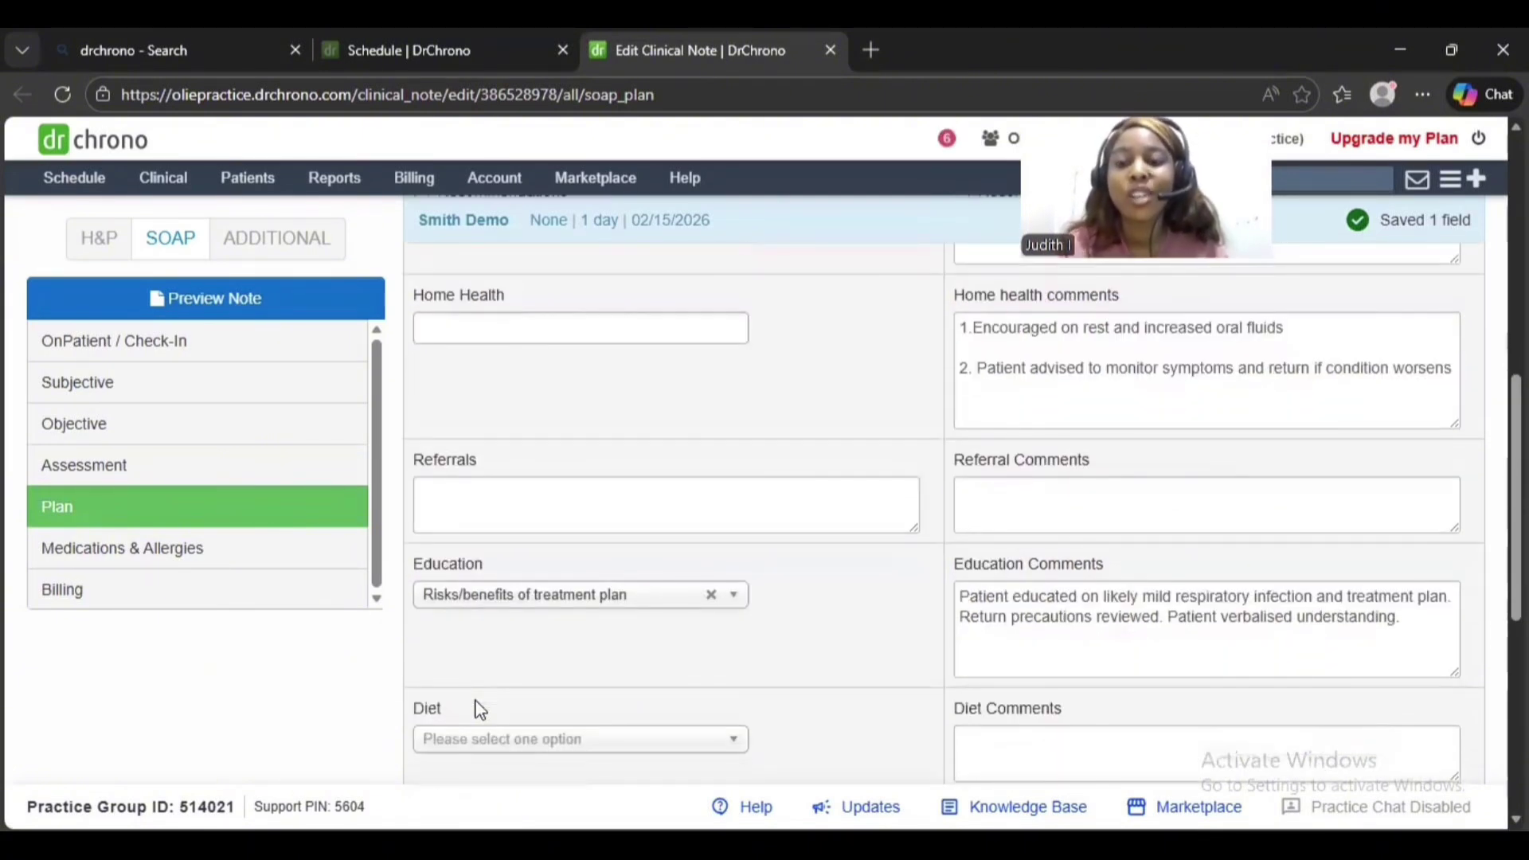
{"action": "scroll", "coordinate": [479, 709], "scroll_direction": "down", "scroll_amount": 4}
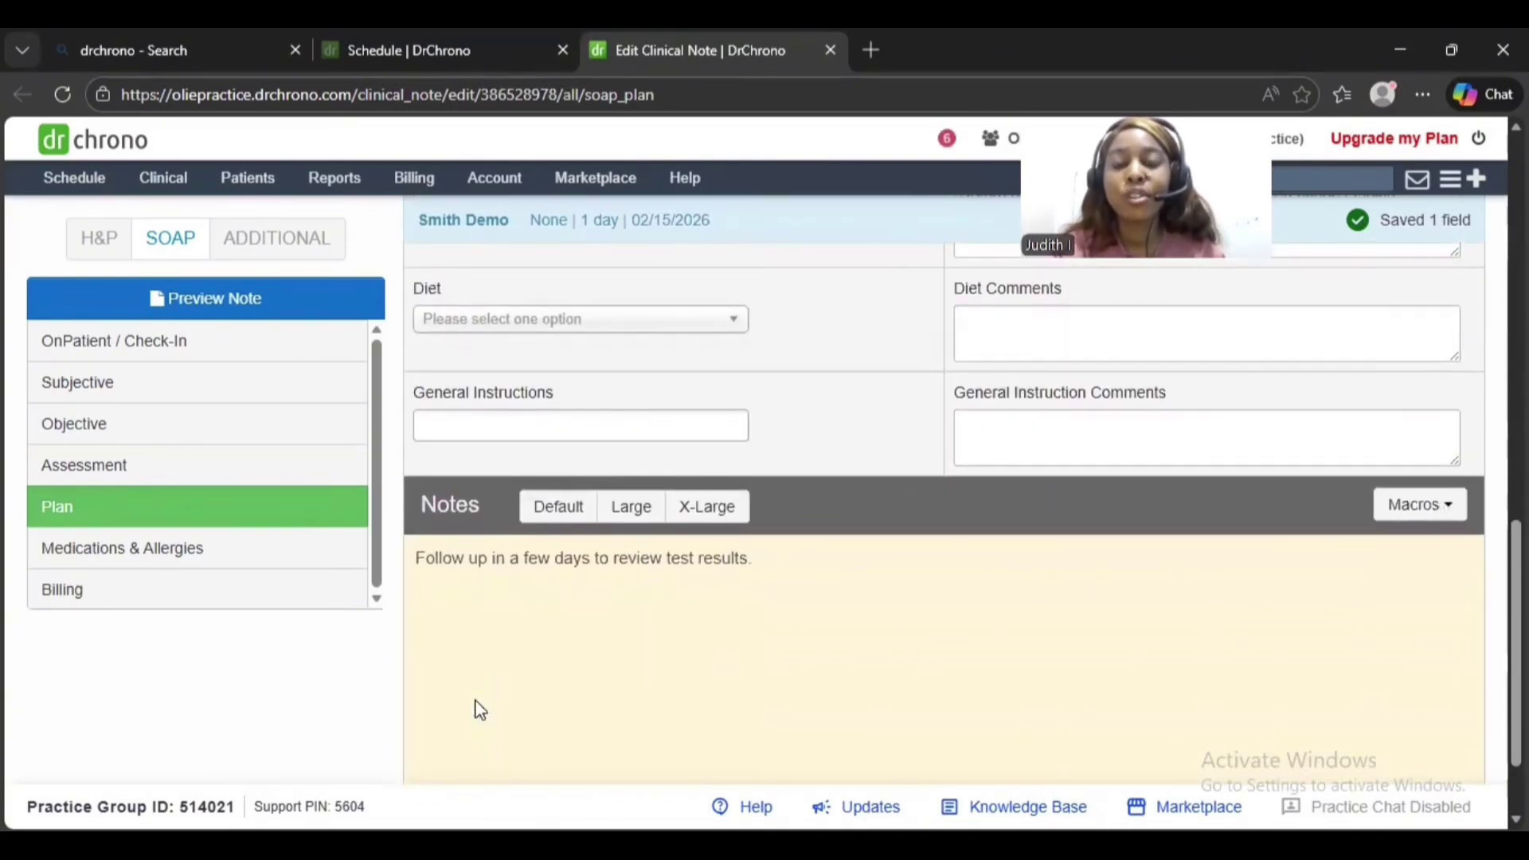
{"action": "scroll", "coordinate": [475, 701], "scroll_direction": "up", "scroll_amount": 2}
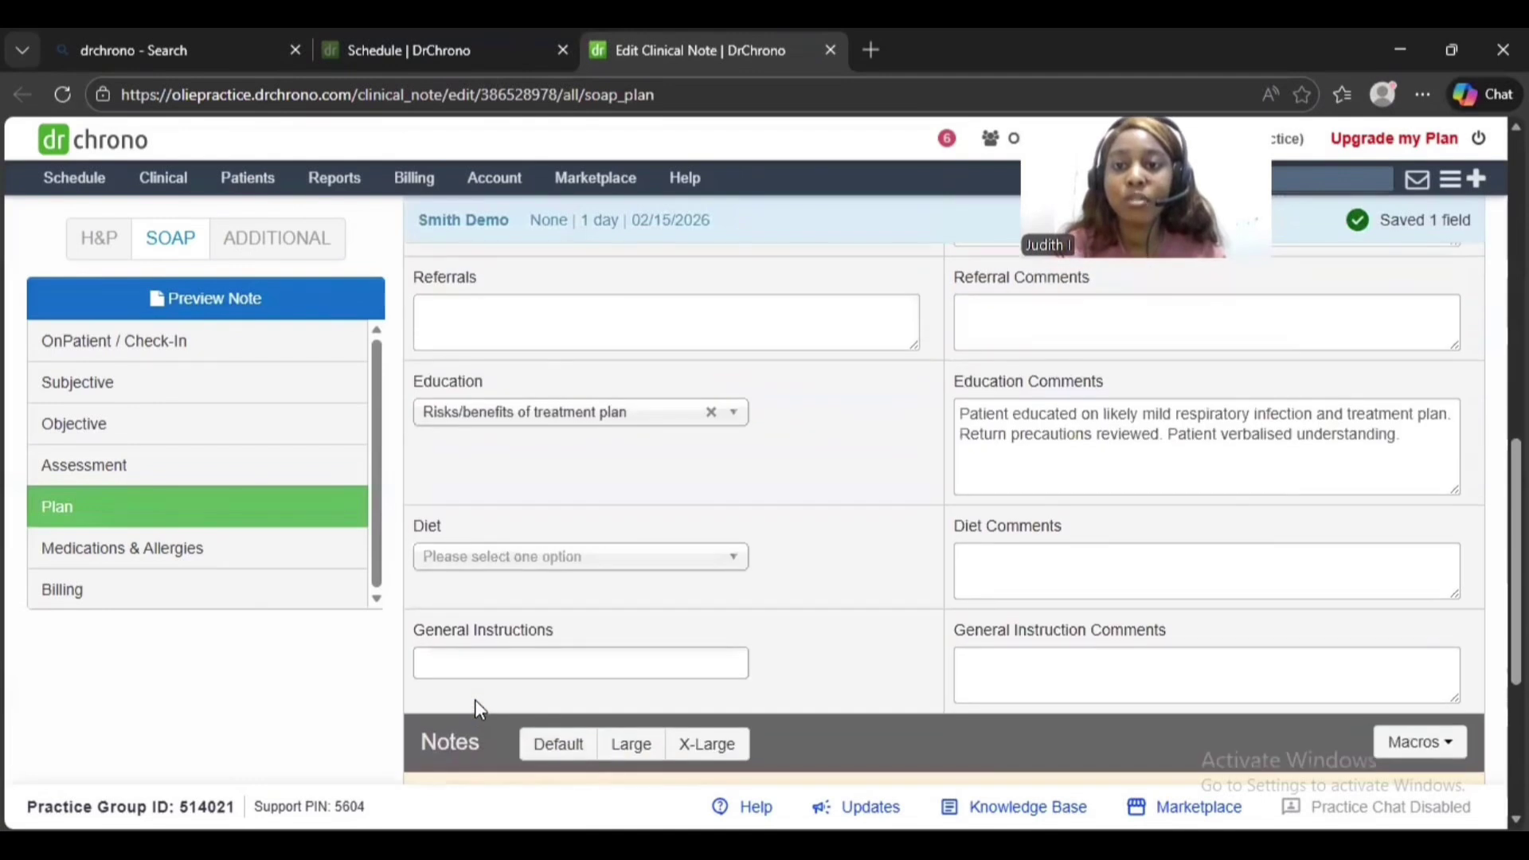
{"action": "scroll", "coordinate": [475, 701], "scroll_direction": "down", "scroll_amount": 2}
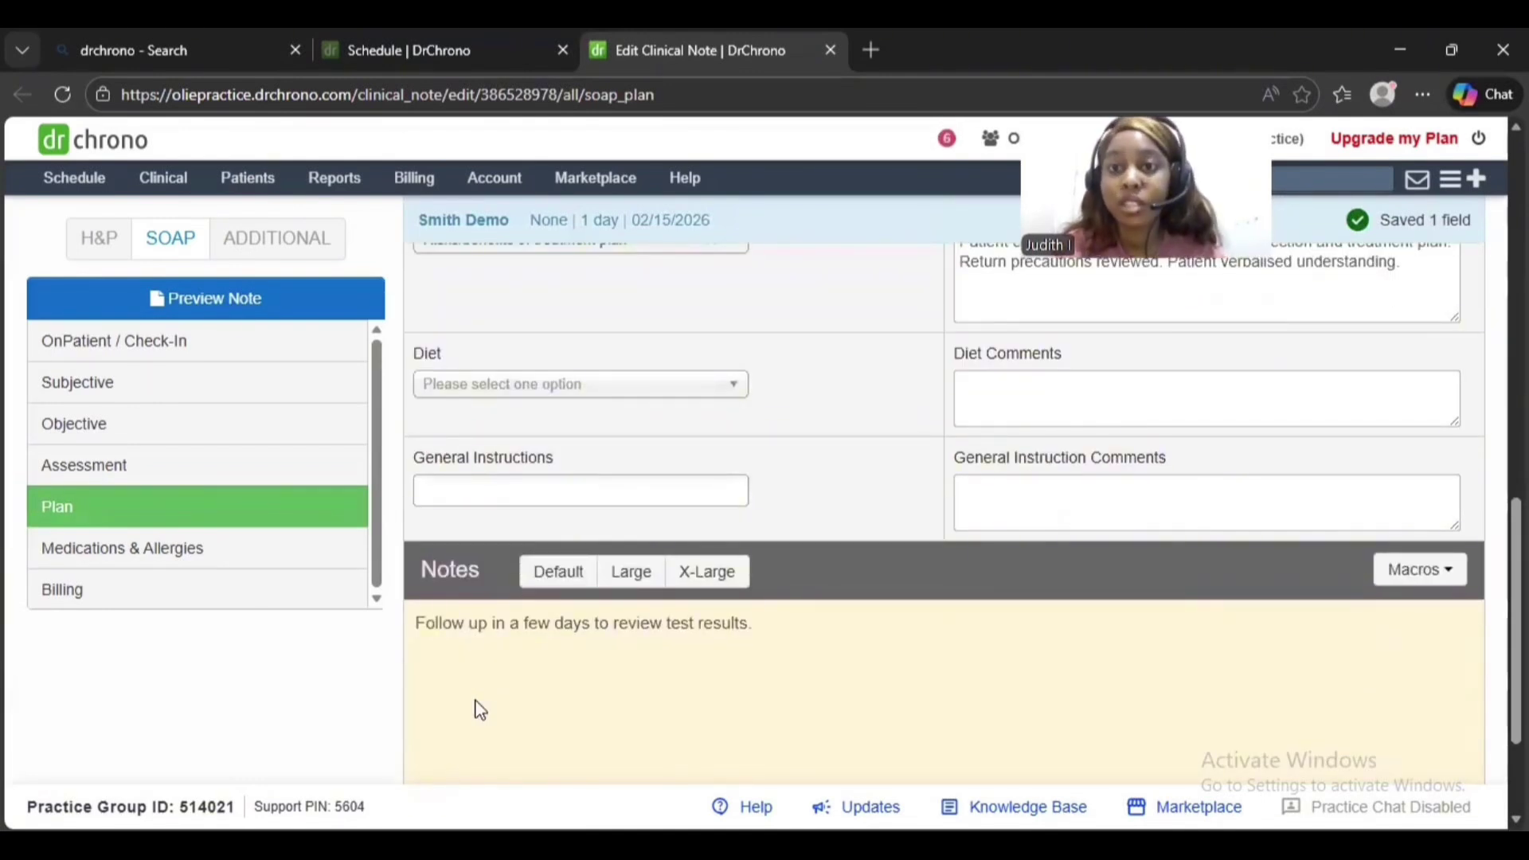
{"action": "scroll", "coordinate": [480, 708], "scroll_direction": "up", "scroll_amount": 1}
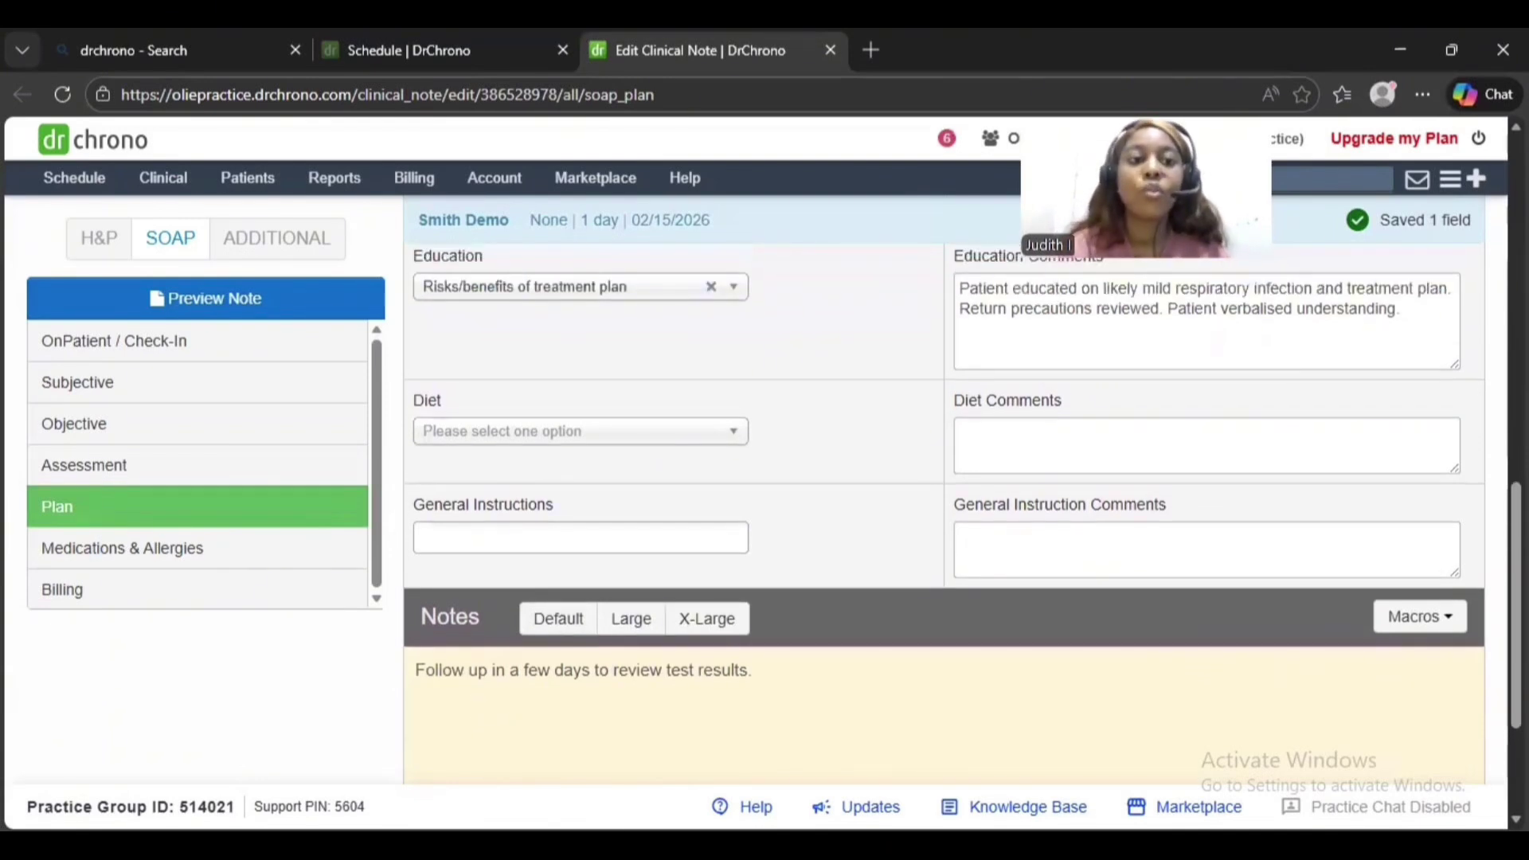
Step: Review the medication list and notes in the Medications & Allergies section, with a brief look at Billing
{"action": "left_click", "coordinate": [289, 562]}
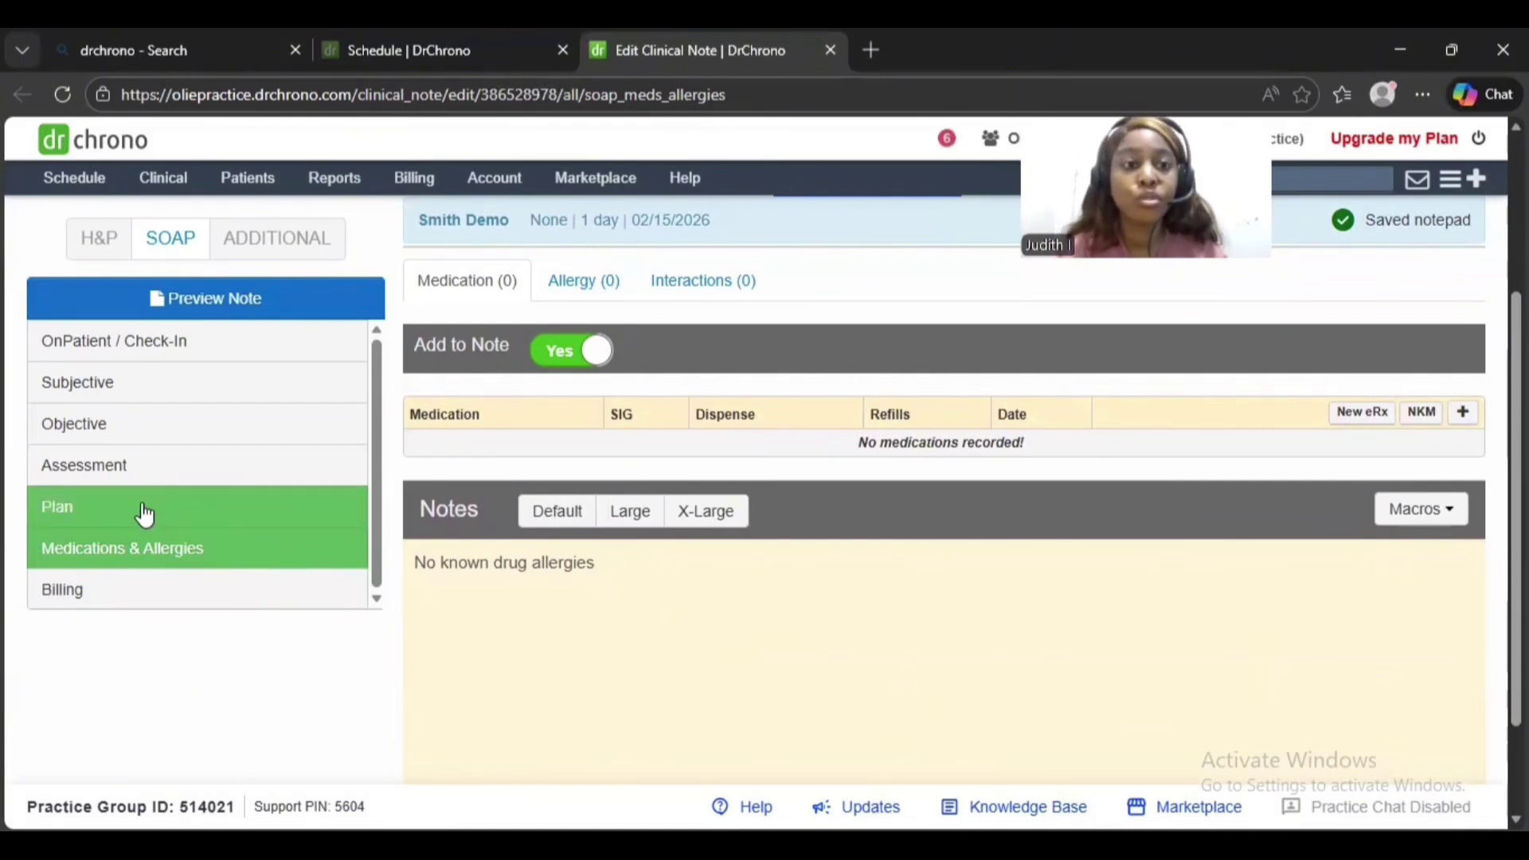
{"action": "left_click", "coordinate": [167, 606]}
{"action": "left_click", "coordinate": [152, 557]}
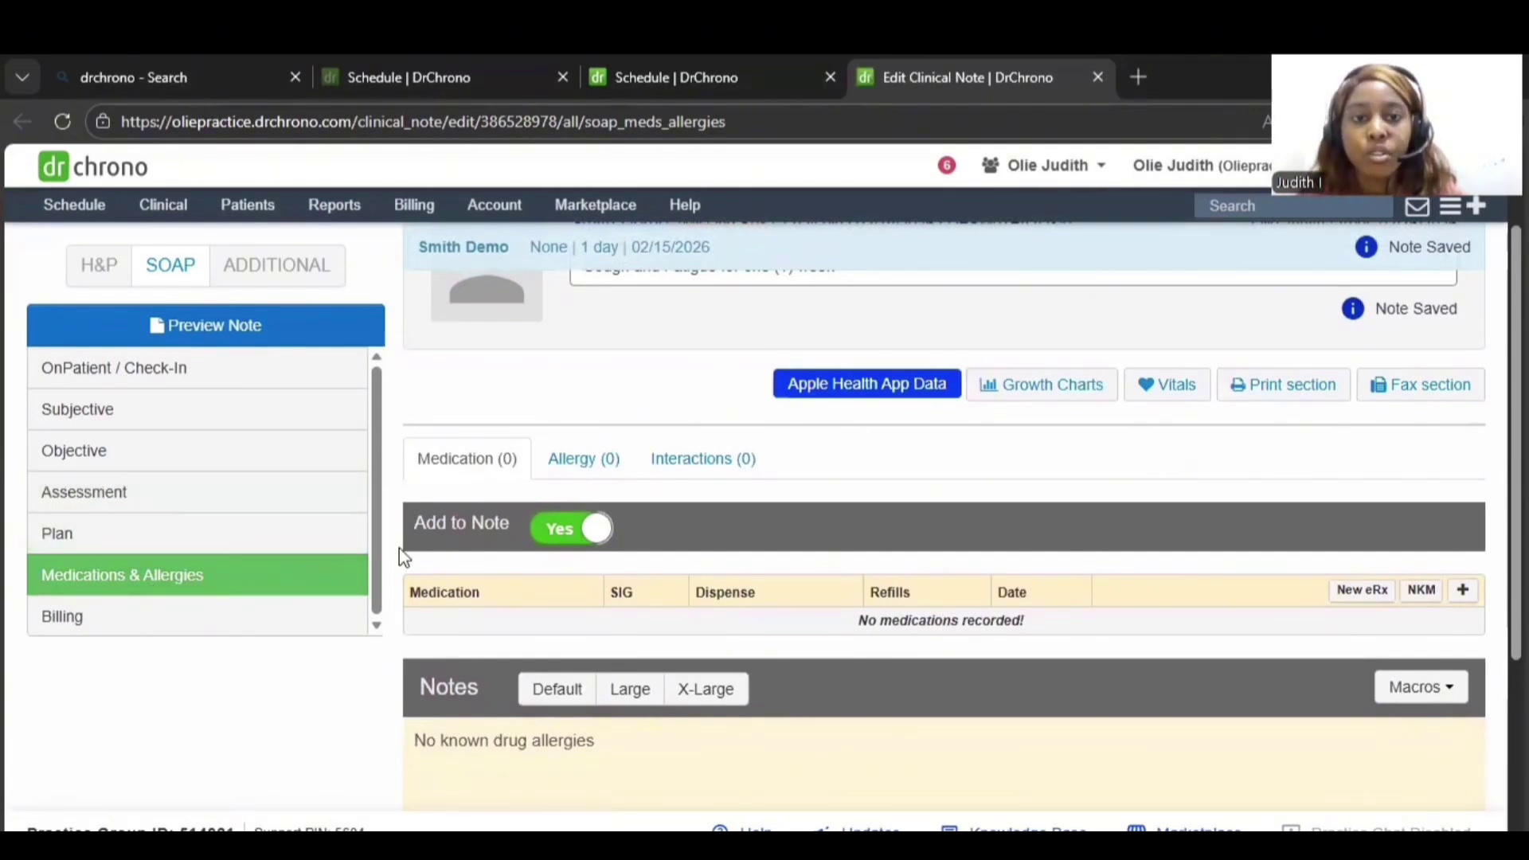
Step: Start a new allergy entry of type Specific Drug allergy and choose penicillin V as the drug
{"action": "left_click", "coordinate": [552, 474]}
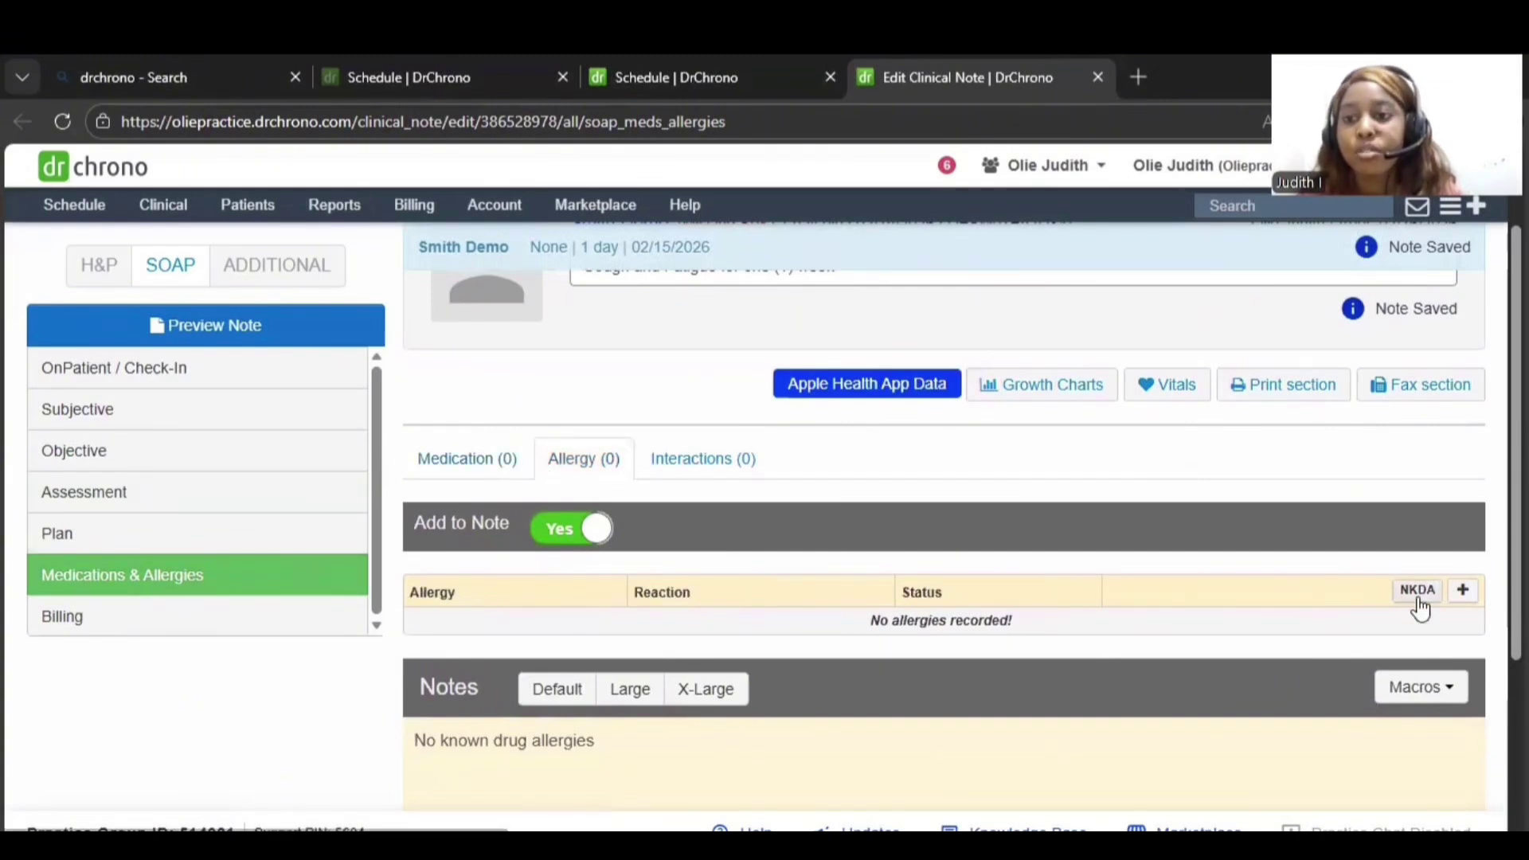
{"action": "left_click", "coordinate": [1463, 593]}
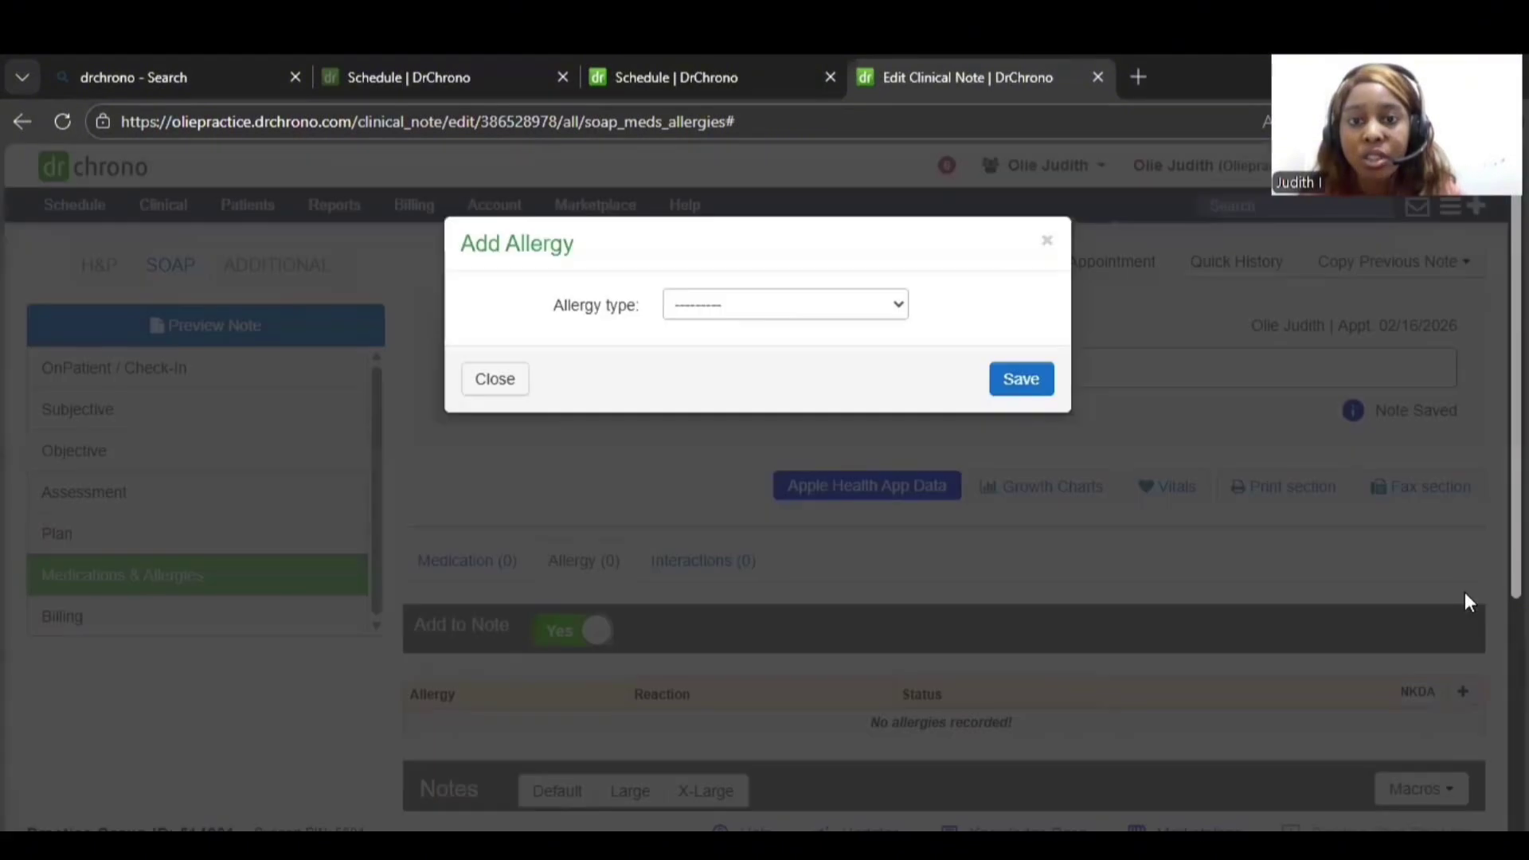
{"action": "left_click", "coordinate": [826, 311]}
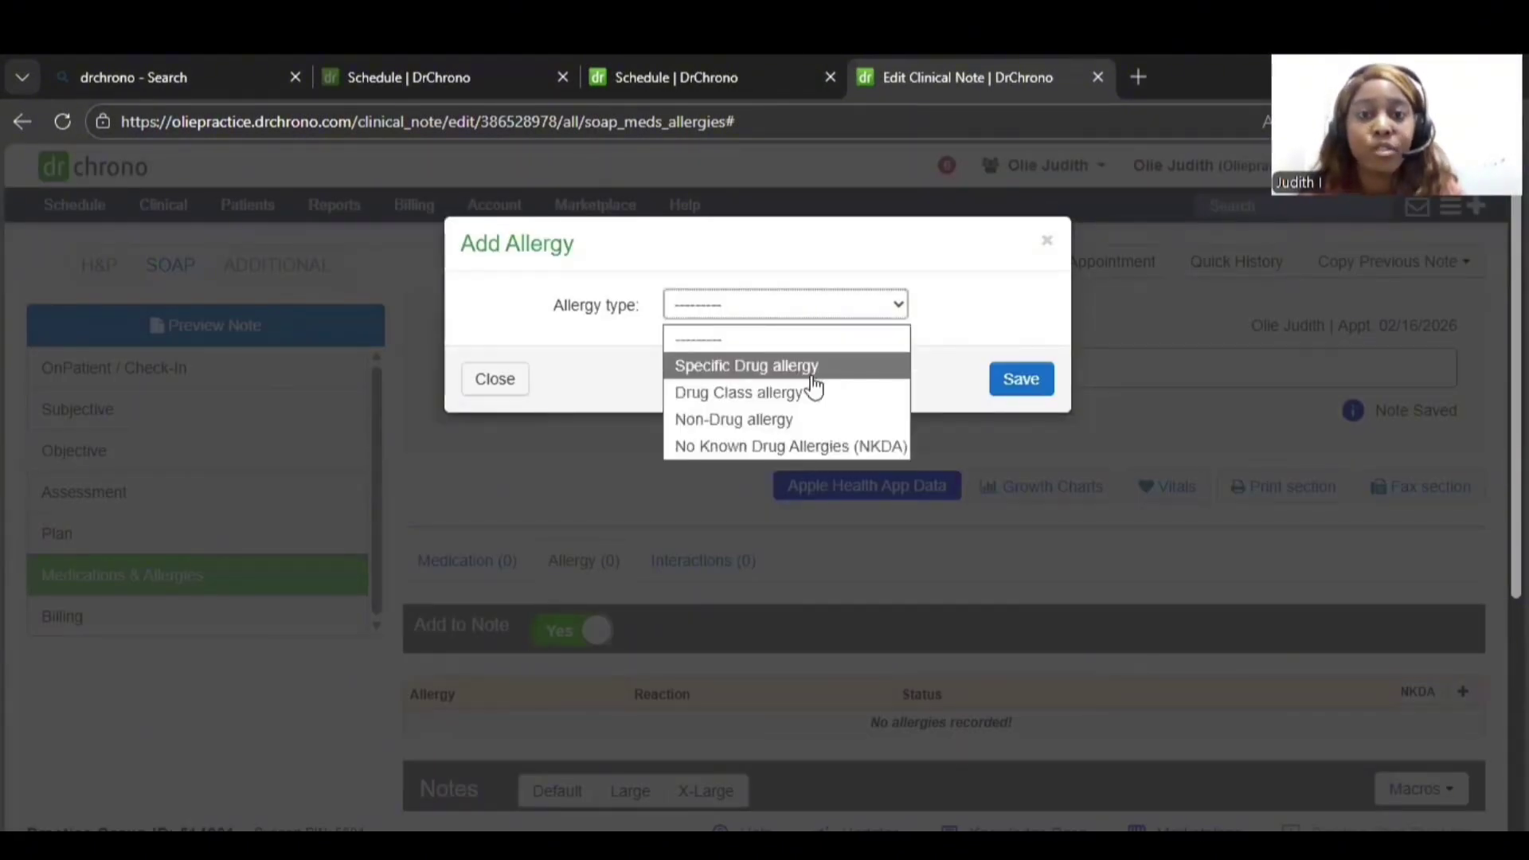
{"action": "left_click", "coordinate": [811, 375]}
{"action": "left_click", "coordinate": [784, 359]}
{"action": "type", "text": "peni"}
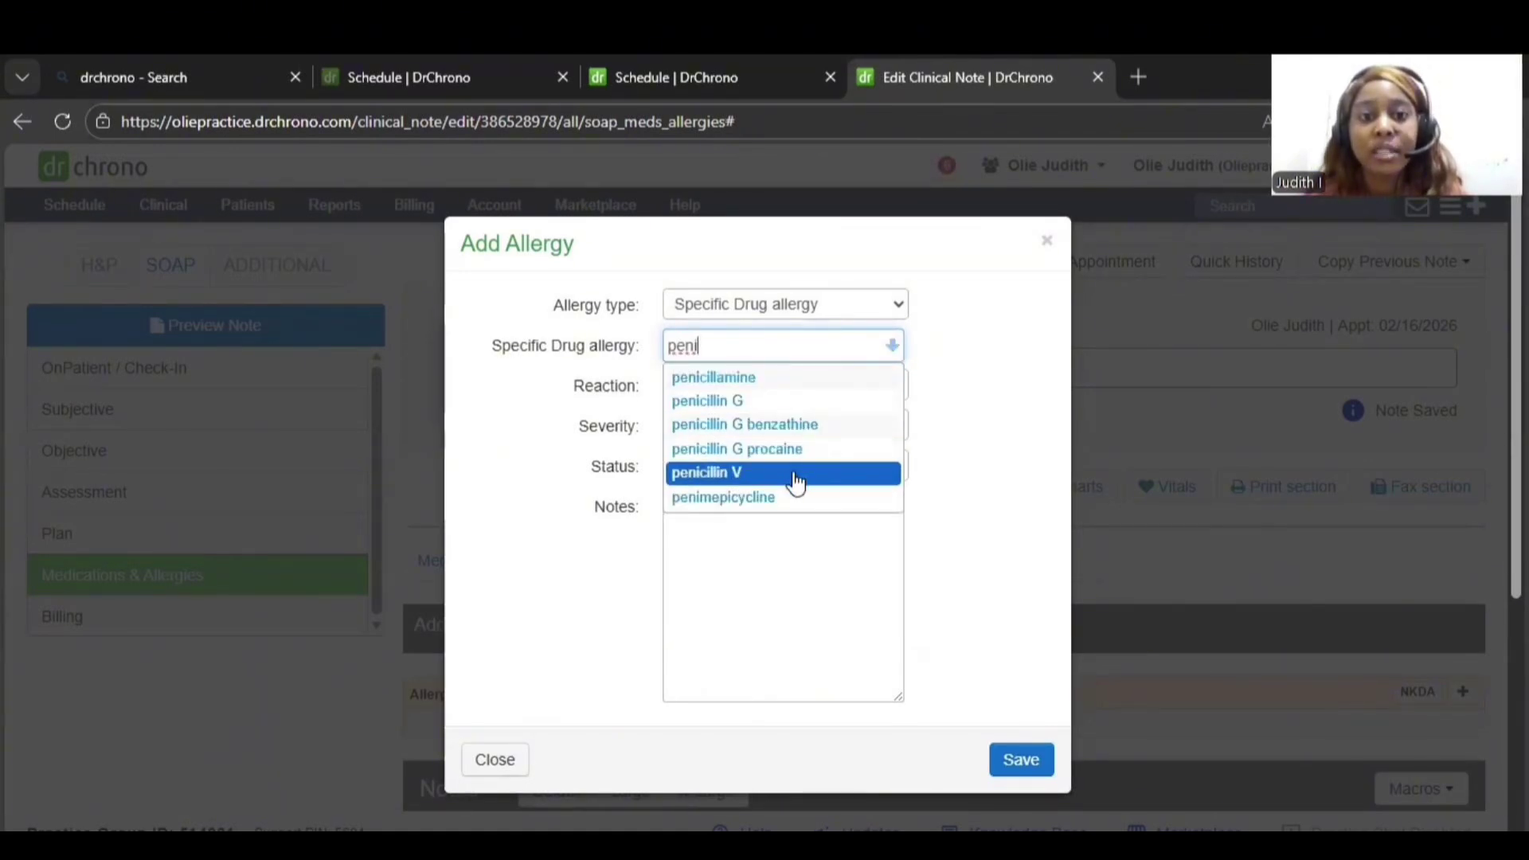
{"action": "left_click", "coordinate": [788, 473]}
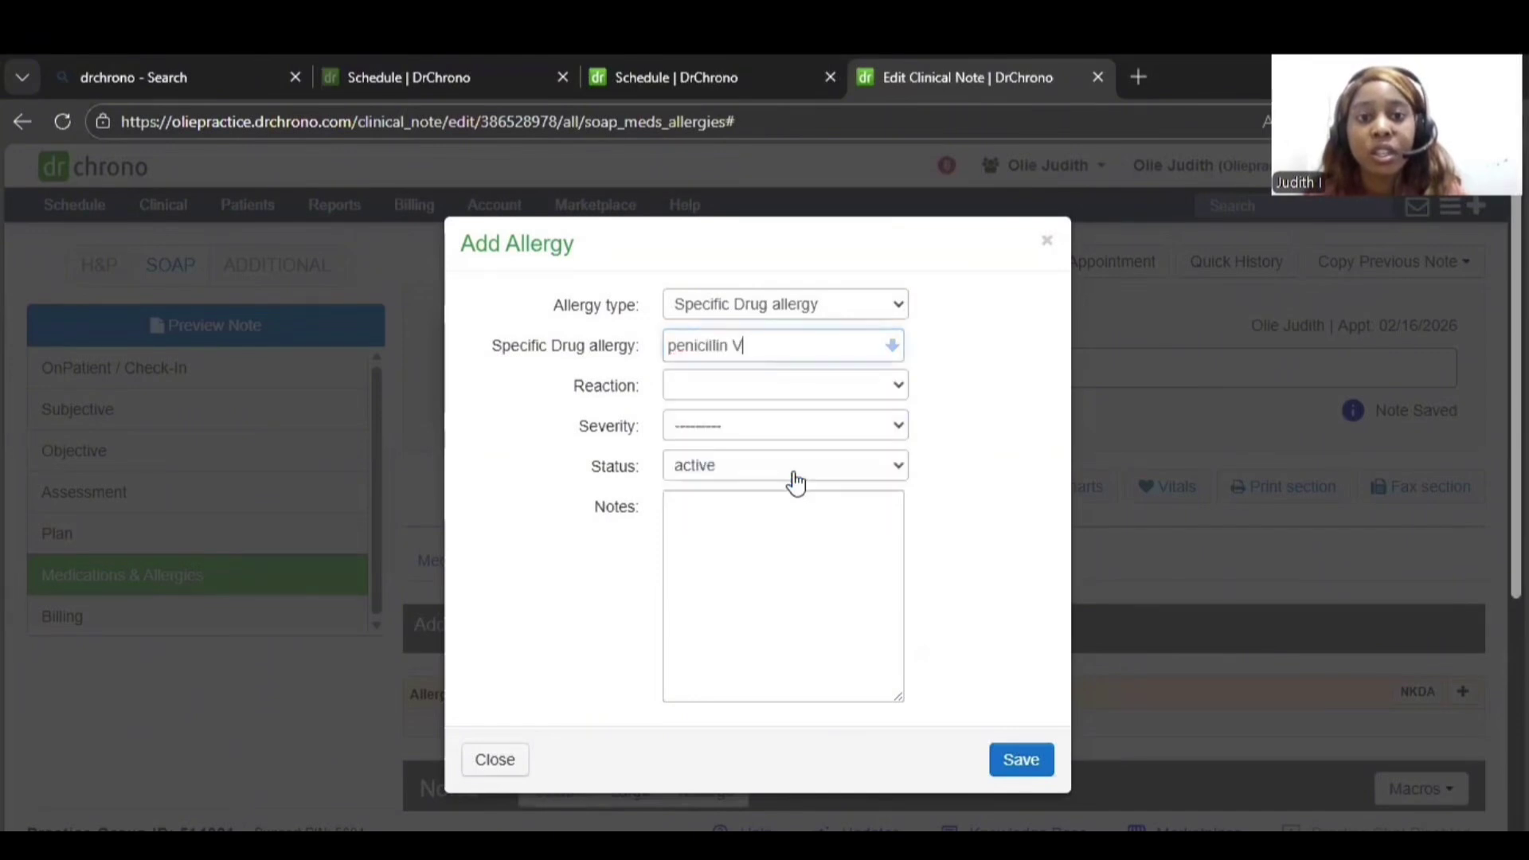
Step: Set the allergy's reaction to Headache and severity to Moderate with active status, and save the entry
{"action": "left_click", "coordinate": [795, 482]}
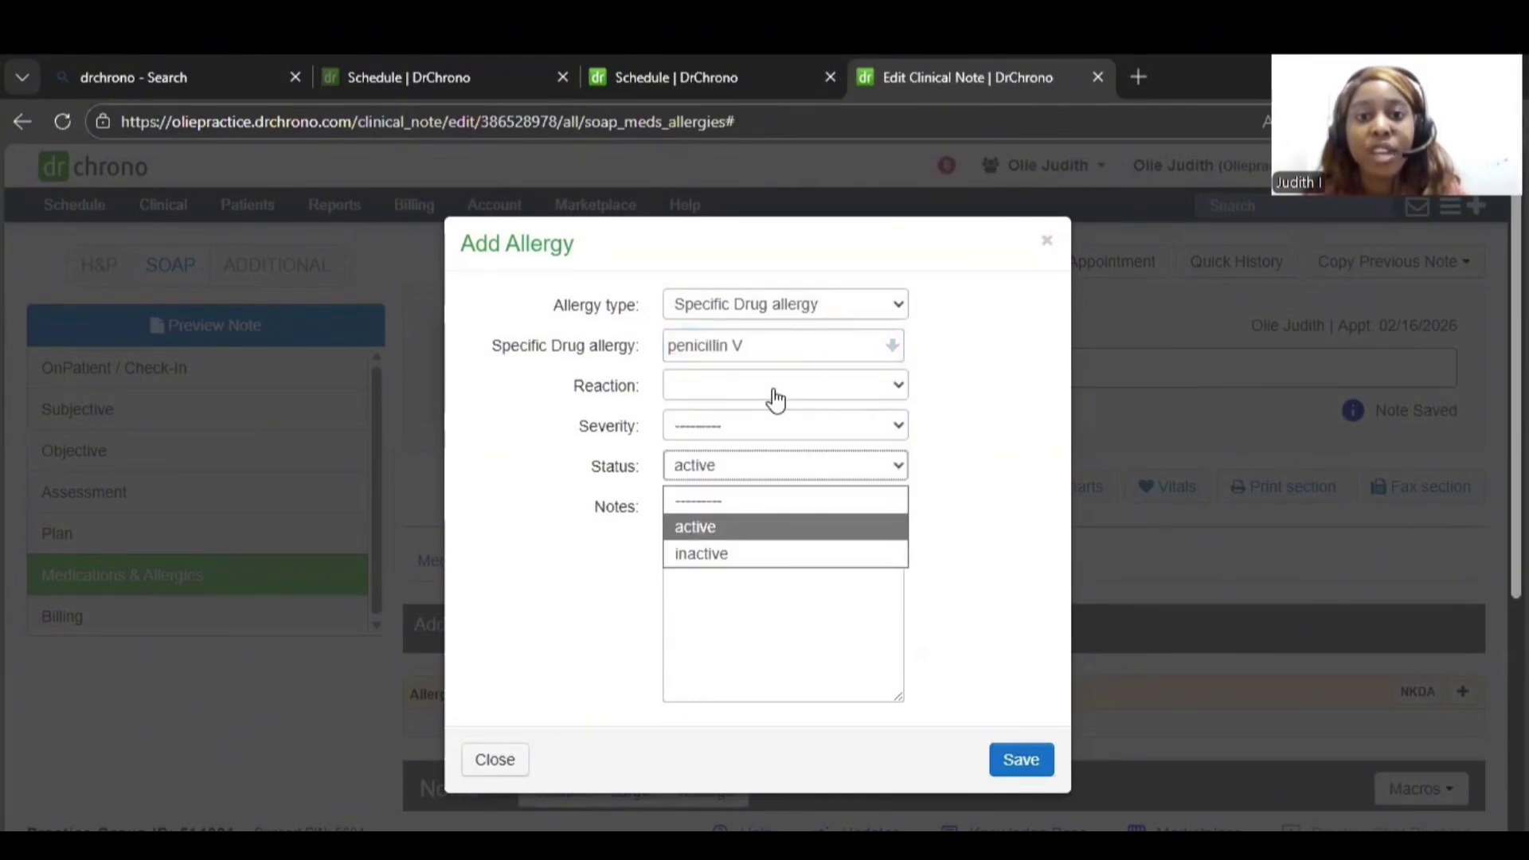
{"action": "left_click", "coordinate": [780, 385]}
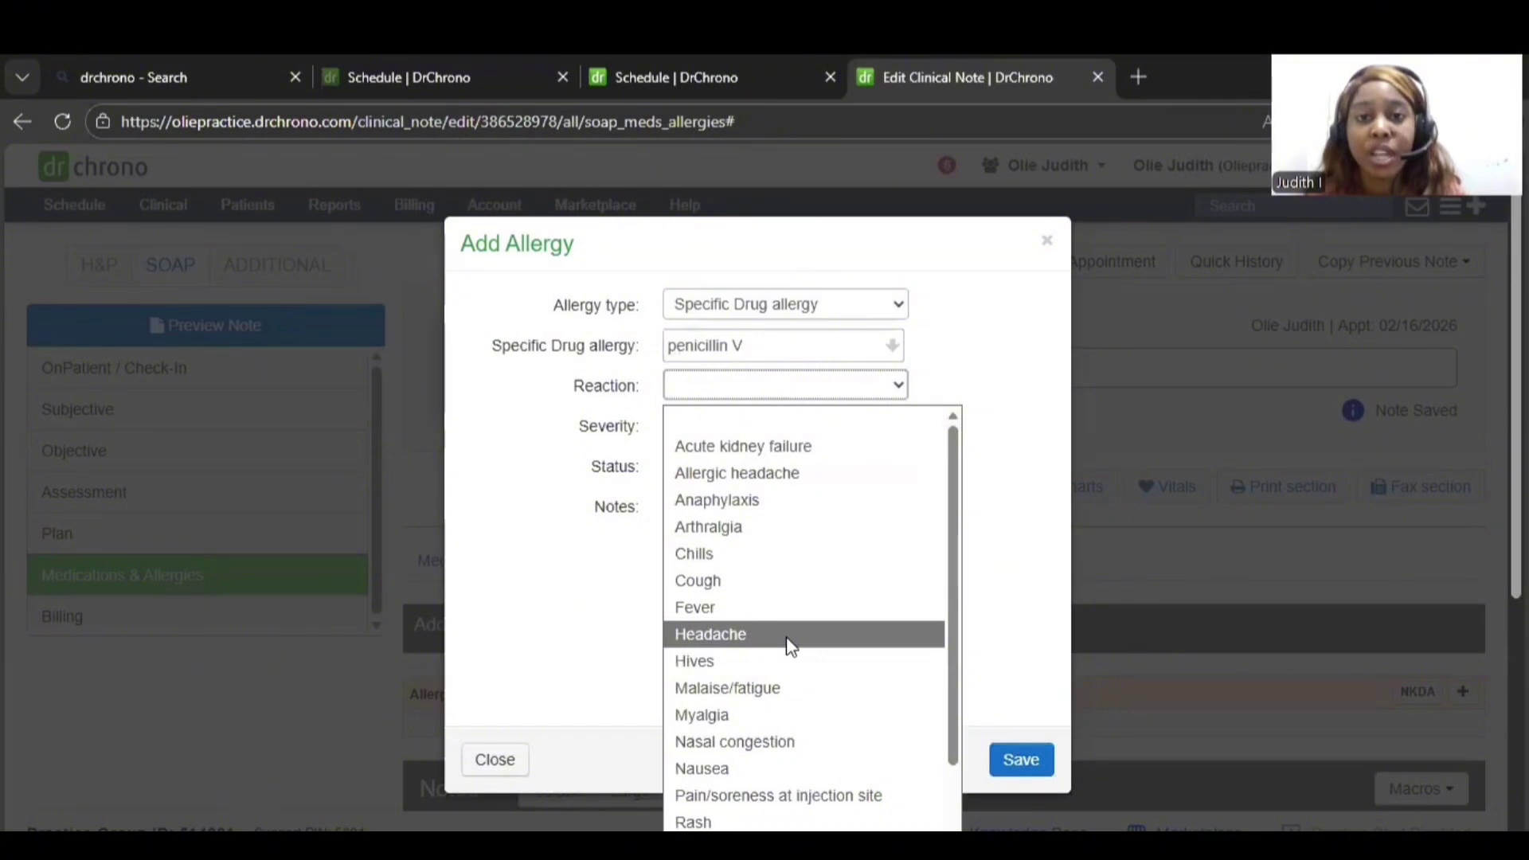
{"action": "left_click", "coordinate": [790, 636]}
{"action": "left_click", "coordinate": [729, 437]}
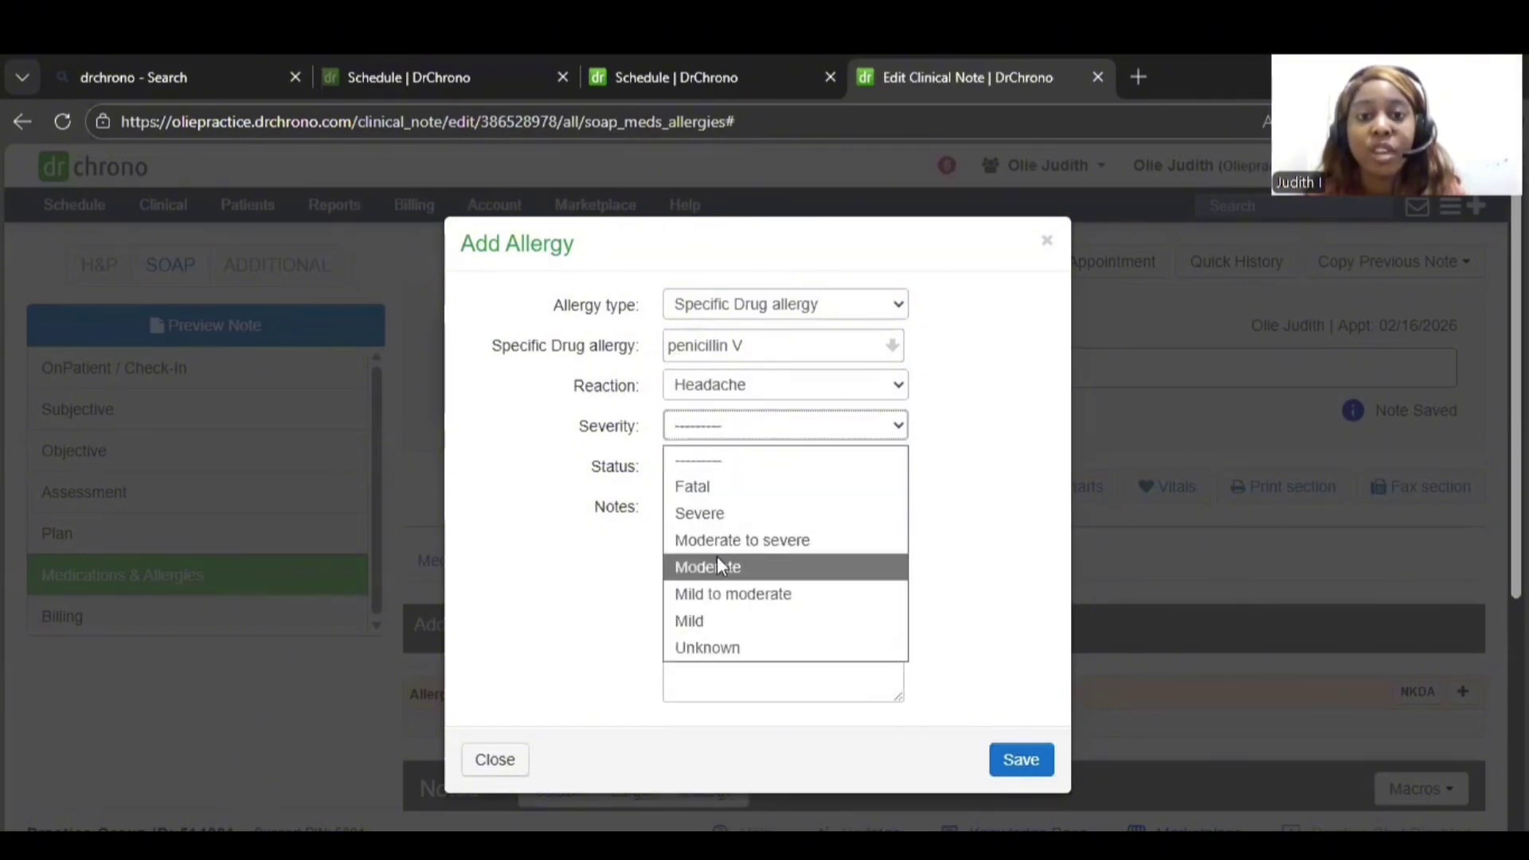
{"action": "left_click", "coordinate": [717, 563]}
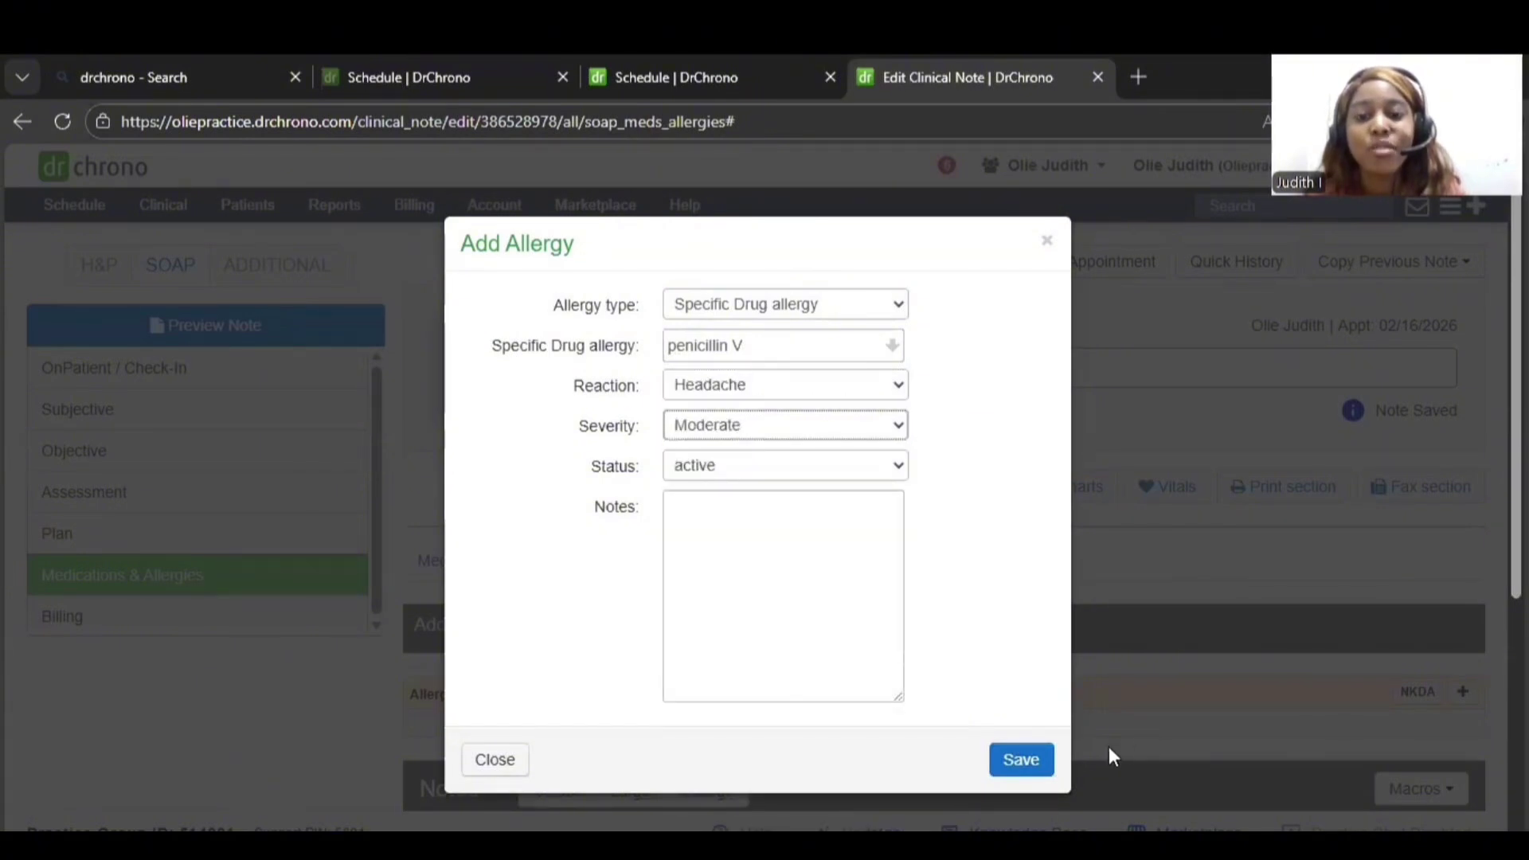
{"action": "left_click", "coordinate": [1041, 760]}
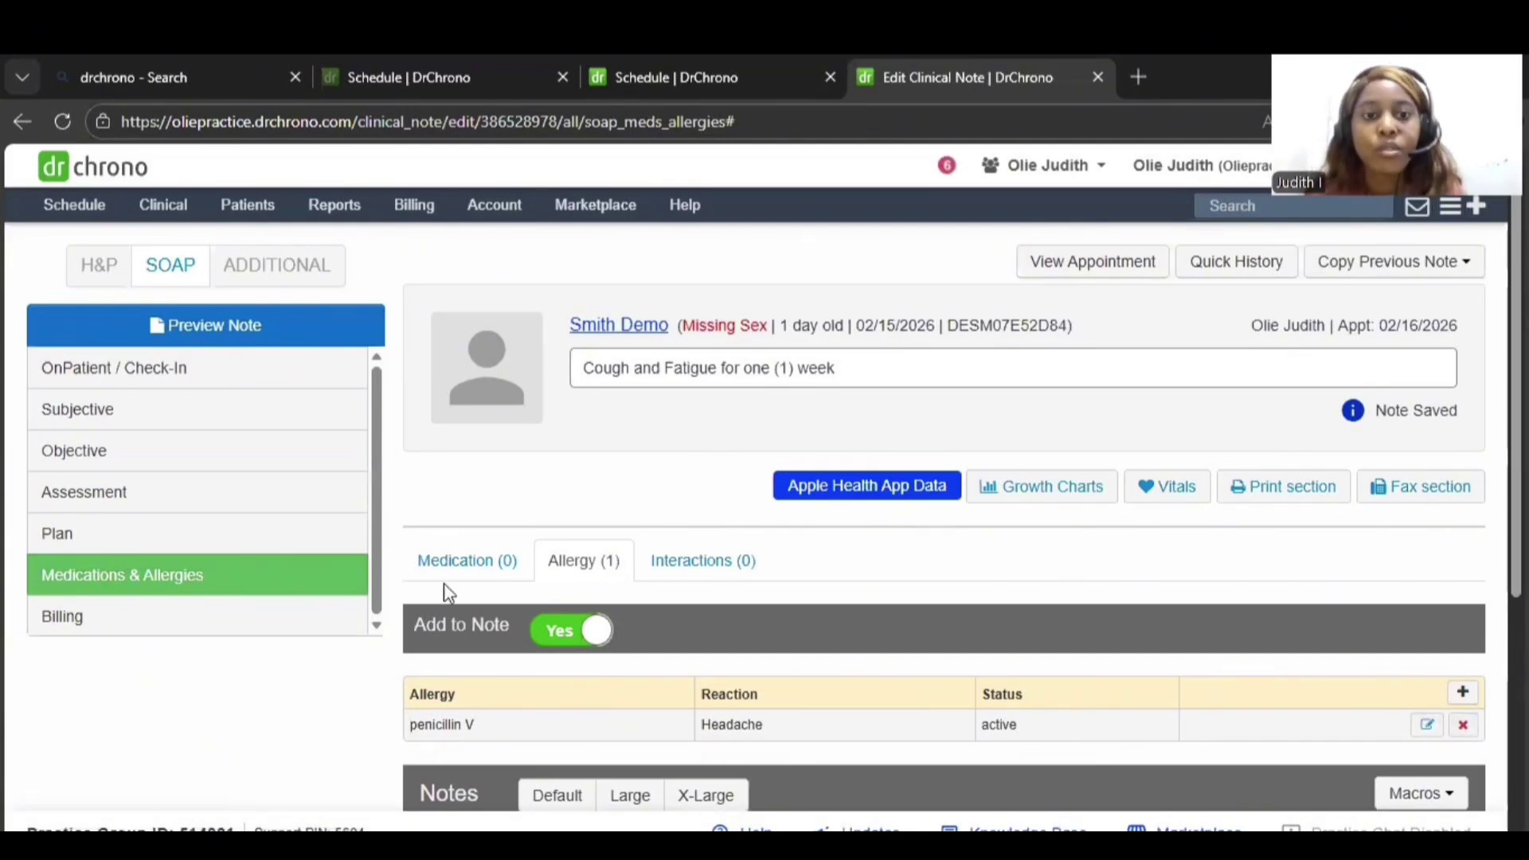
Step: Check the medication and allergy lists, and review the diagnosis and procedure codes in the Billing section
{"action": "left_click", "coordinate": [425, 573]}
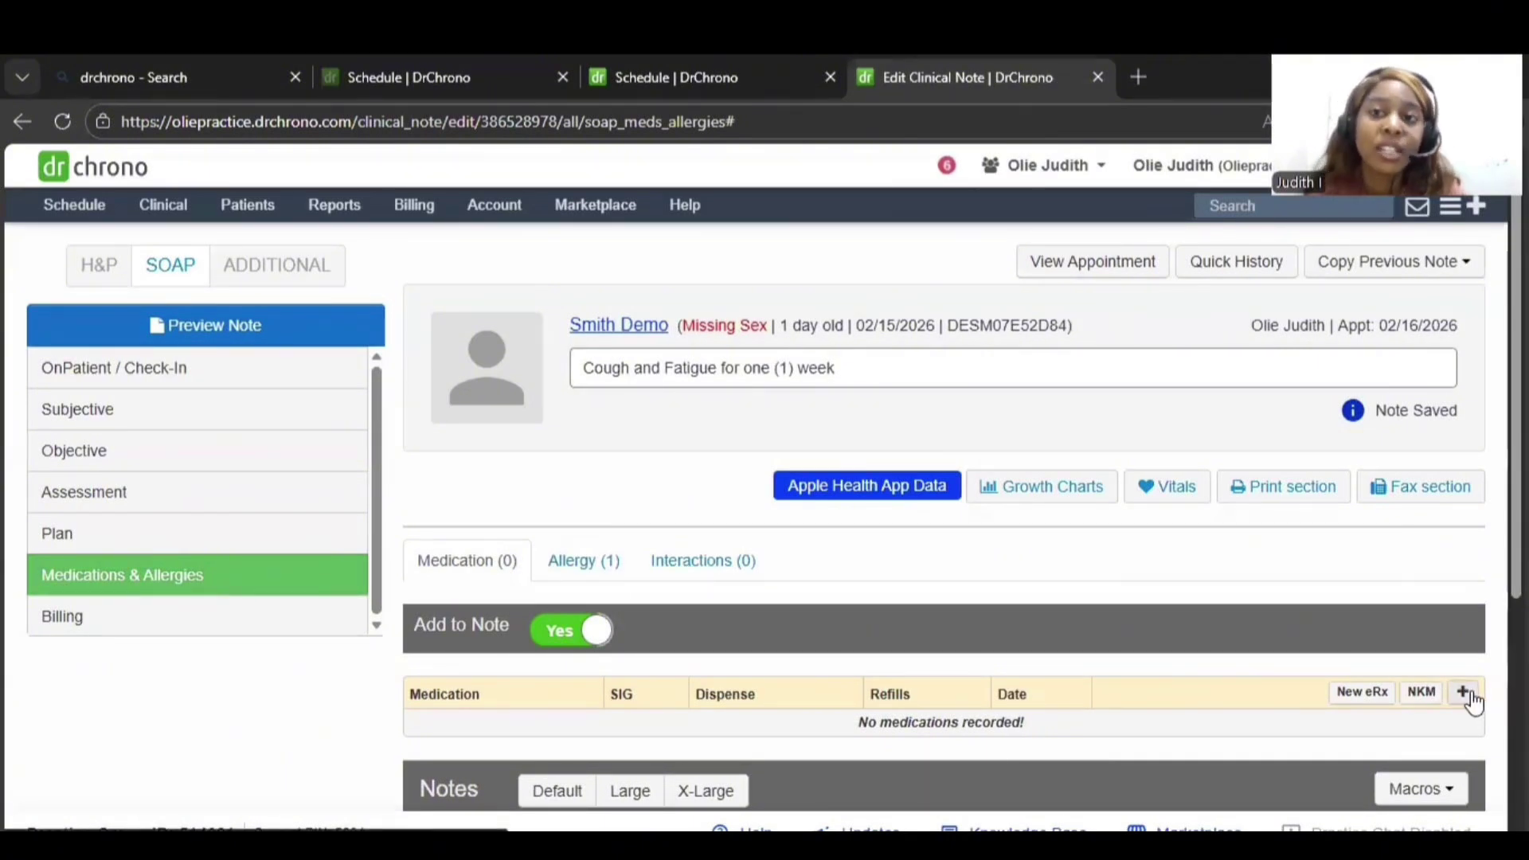
{"action": "left_click", "coordinate": [583, 587]}
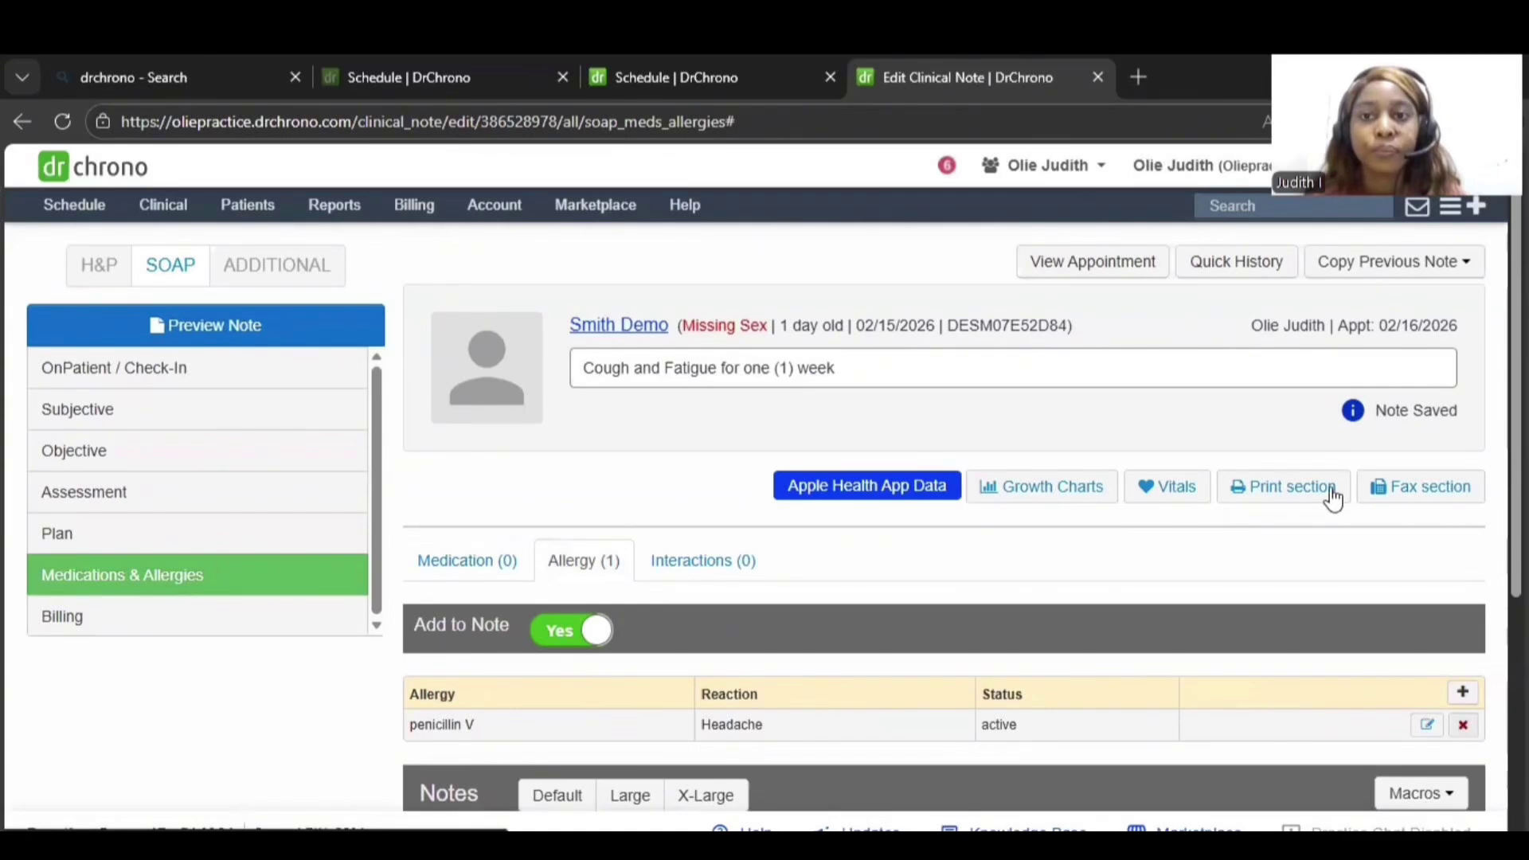
{"action": "left_click", "coordinate": [160, 593]}
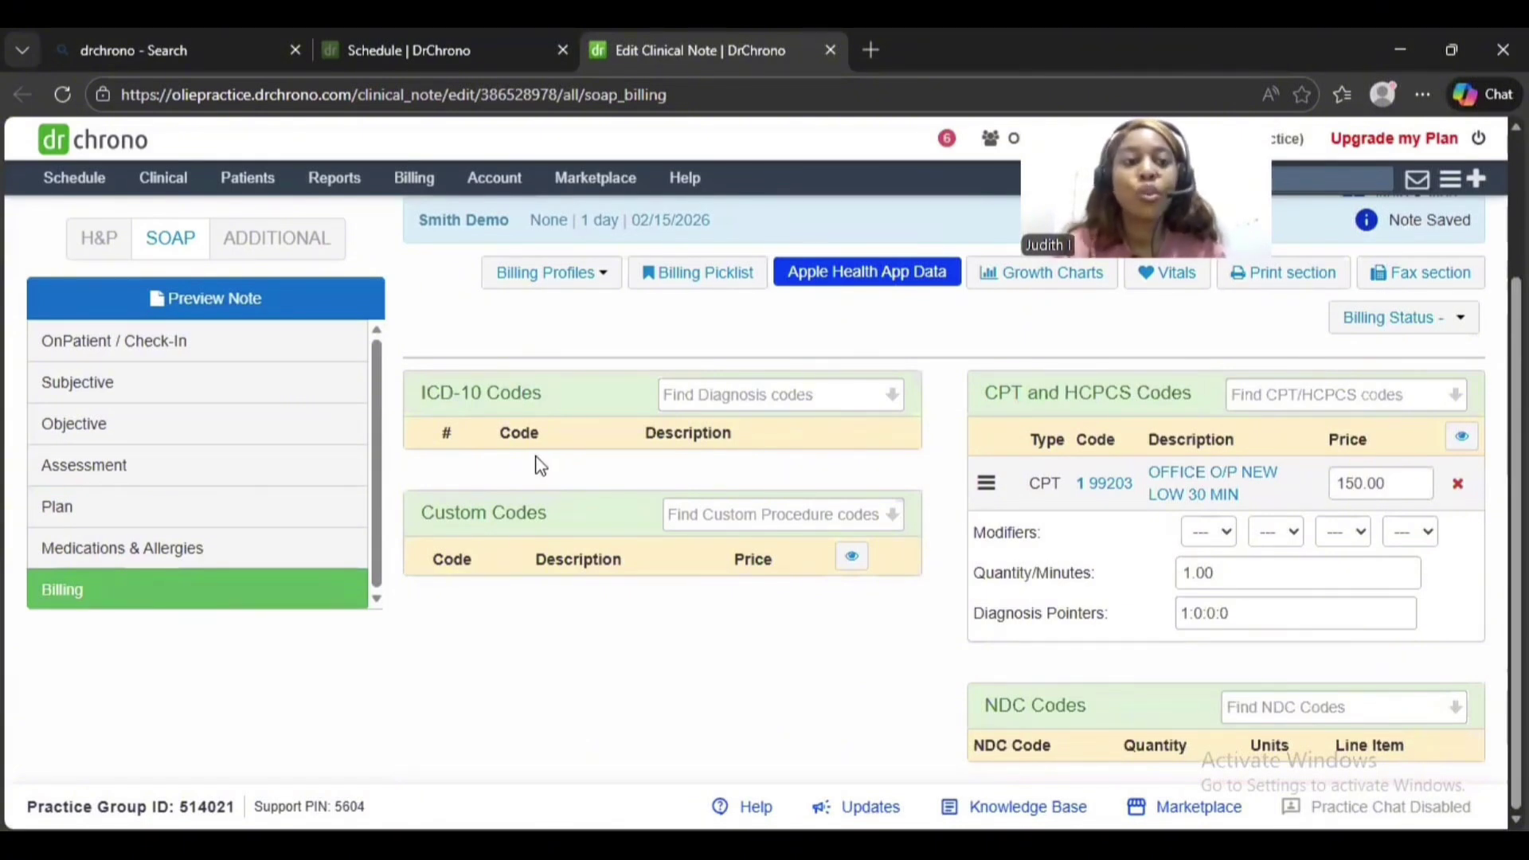
{"action": "scroll", "coordinate": [541, 466], "scroll_direction": "up", "scroll_amount": 1}
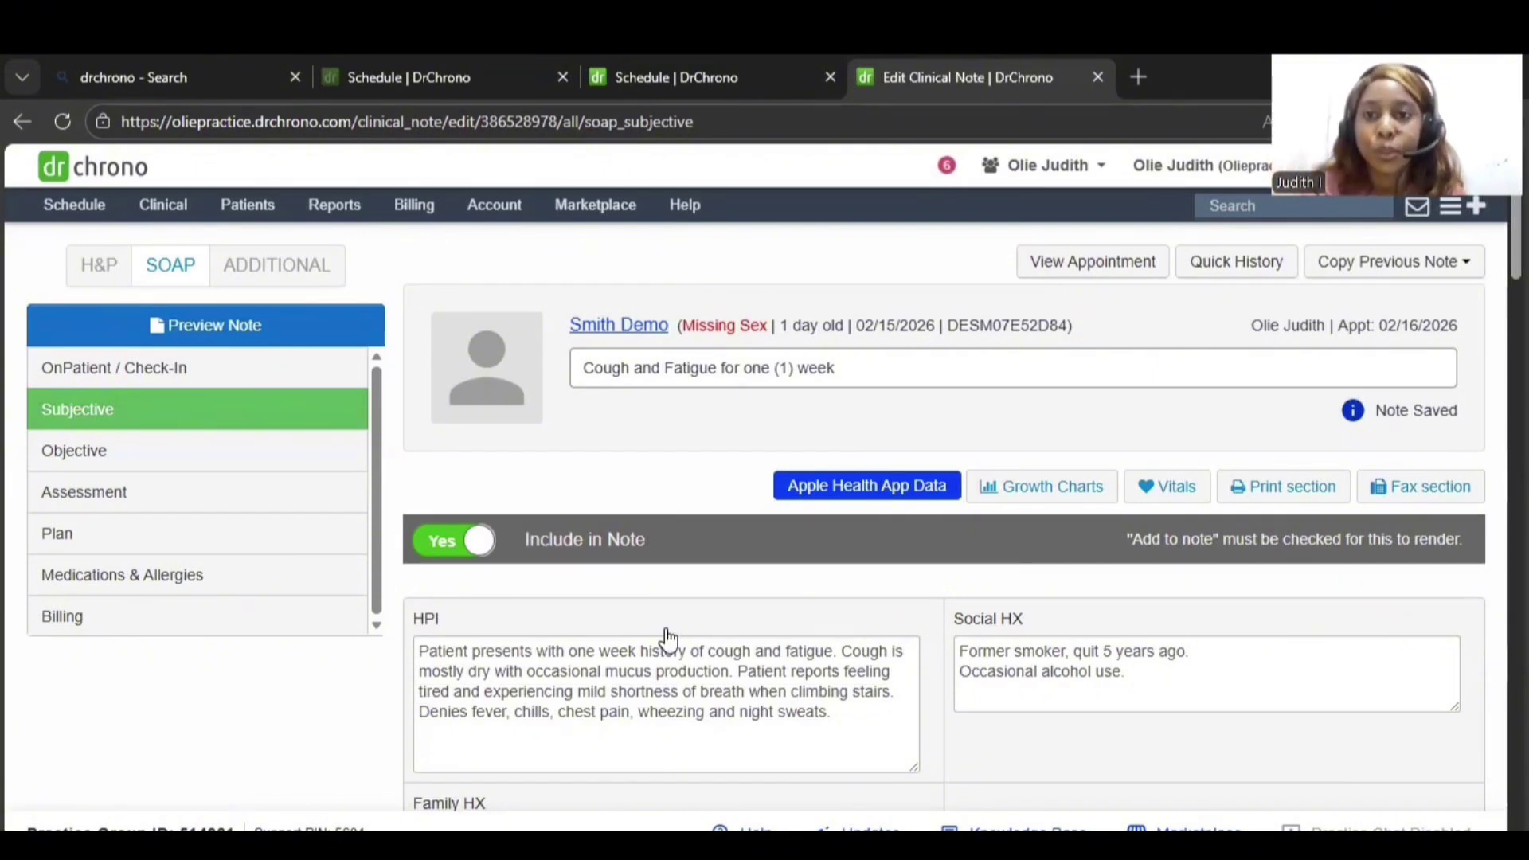
Step: Review the Subjective section from the history fields through the review-of-systems entries and comments
{"action": "scroll", "coordinate": [667, 639], "scroll_direction": "down", "scroll_amount": 12}
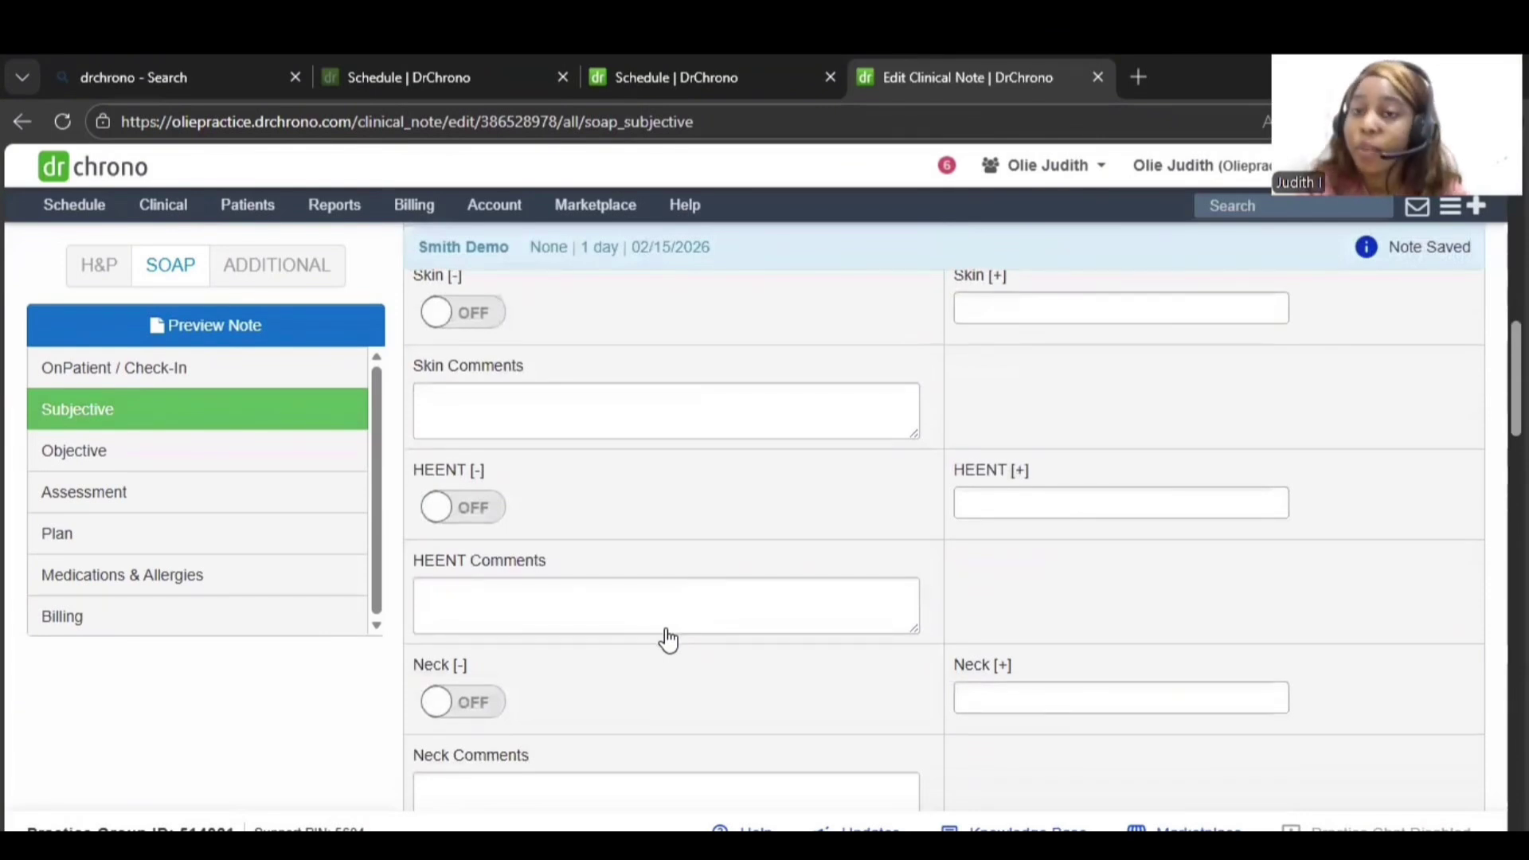
{"action": "scroll", "coordinate": [667, 639], "scroll_direction": "down", "scroll_amount": 10}
{"action": "scroll", "coordinate": [668, 640], "scroll_direction": "up", "scroll_amount": 4}
{"action": "scroll", "coordinate": [667, 639], "scroll_direction": "up", "scroll_amount": 15}
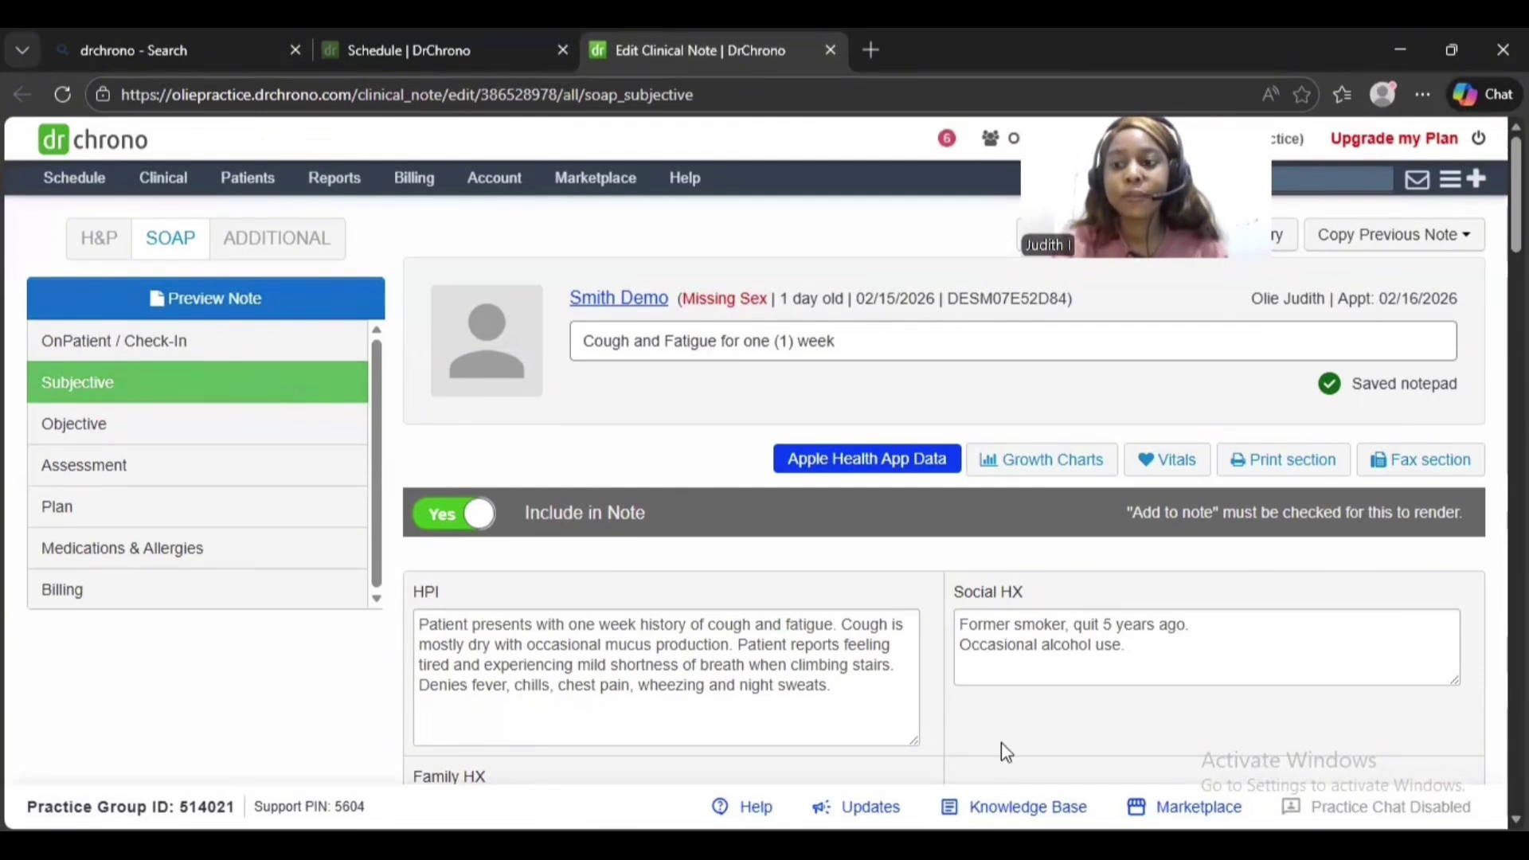
Step: Preview the complete clinical note, read it from the chief complaint to the signature area, and go to the Plan section
{"action": "left_click", "coordinate": [270, 302]}
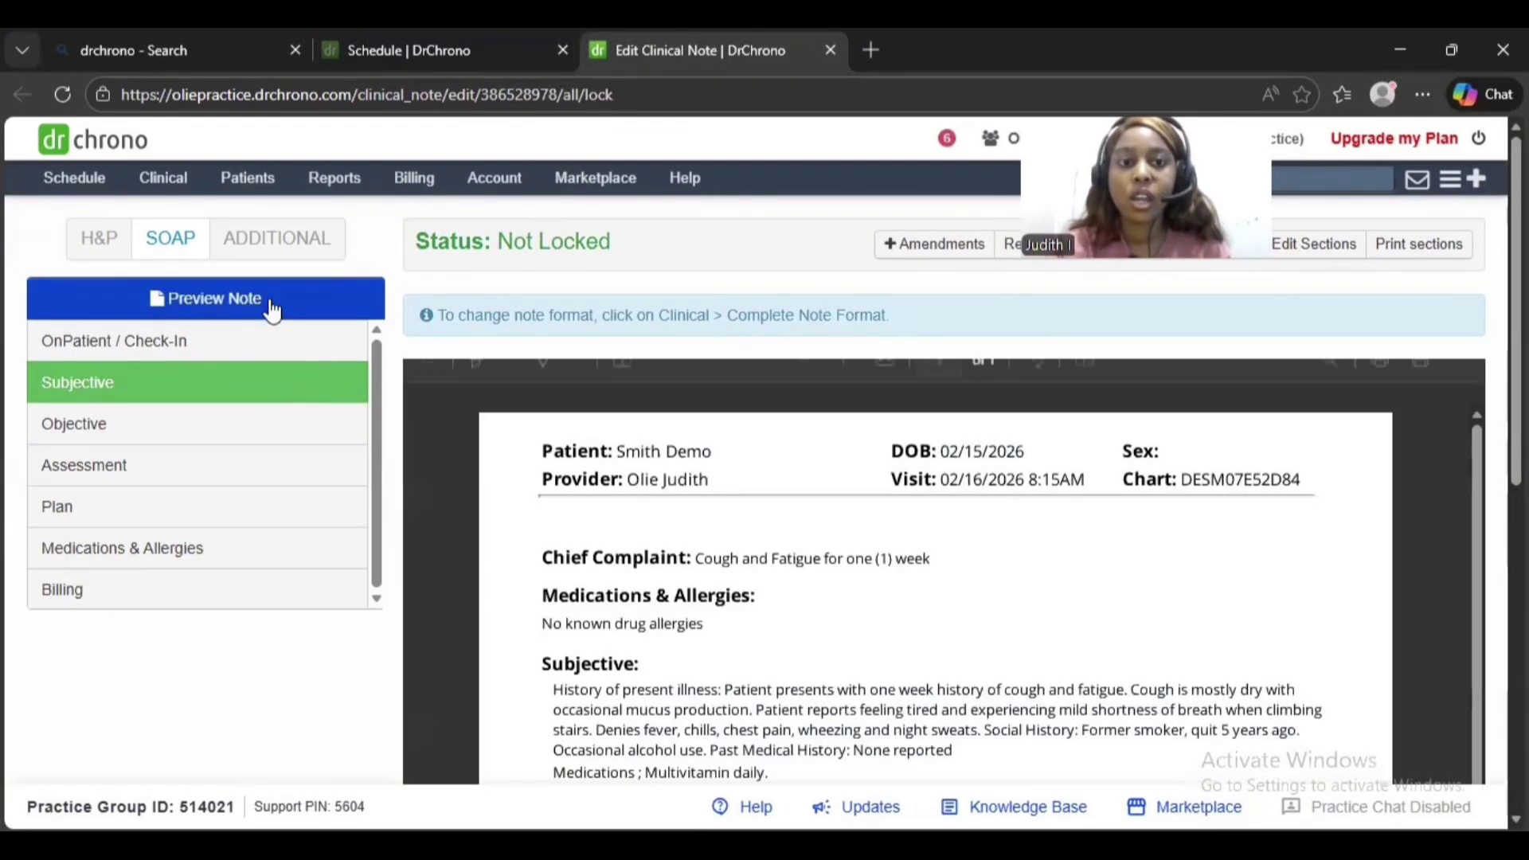
{"action": "scroll", "coordinate": [272, 310], "scroll_direction": "down", "scroll_amount": 10}
{"action": "scroll", "coordinate": [272, 309], "scroll_direction": "down", "scroll_amount": 3}
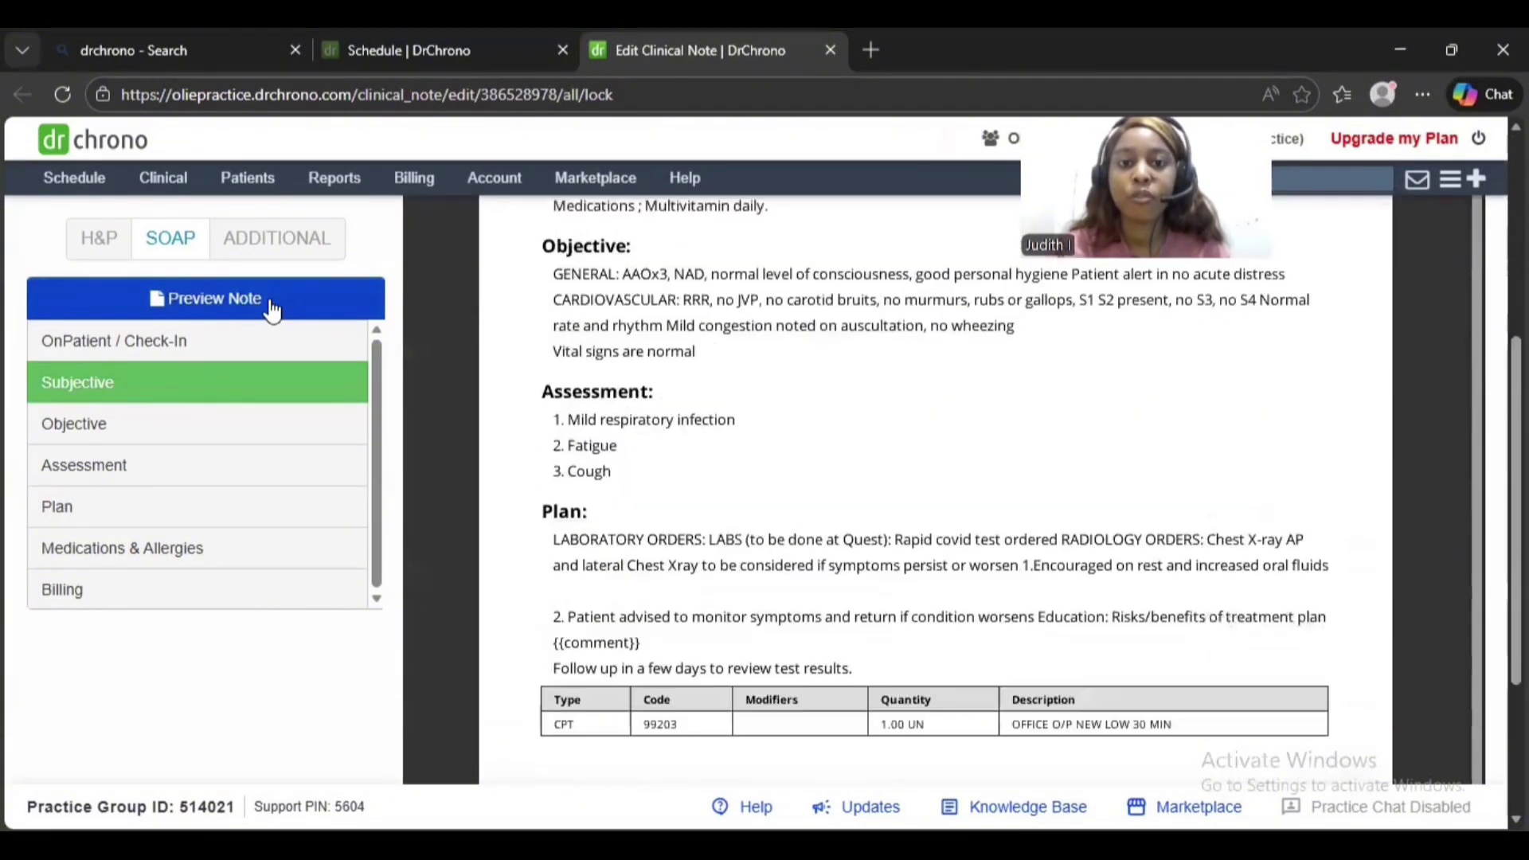
{"action": "scroll", "coordinate": [271, 310], "scroll_direction": "down", "scroll_amount": 1}
{"action": "scroll", "coordinate": [272, 310], "scroll_direction": "down", "scroll_amount": 2}
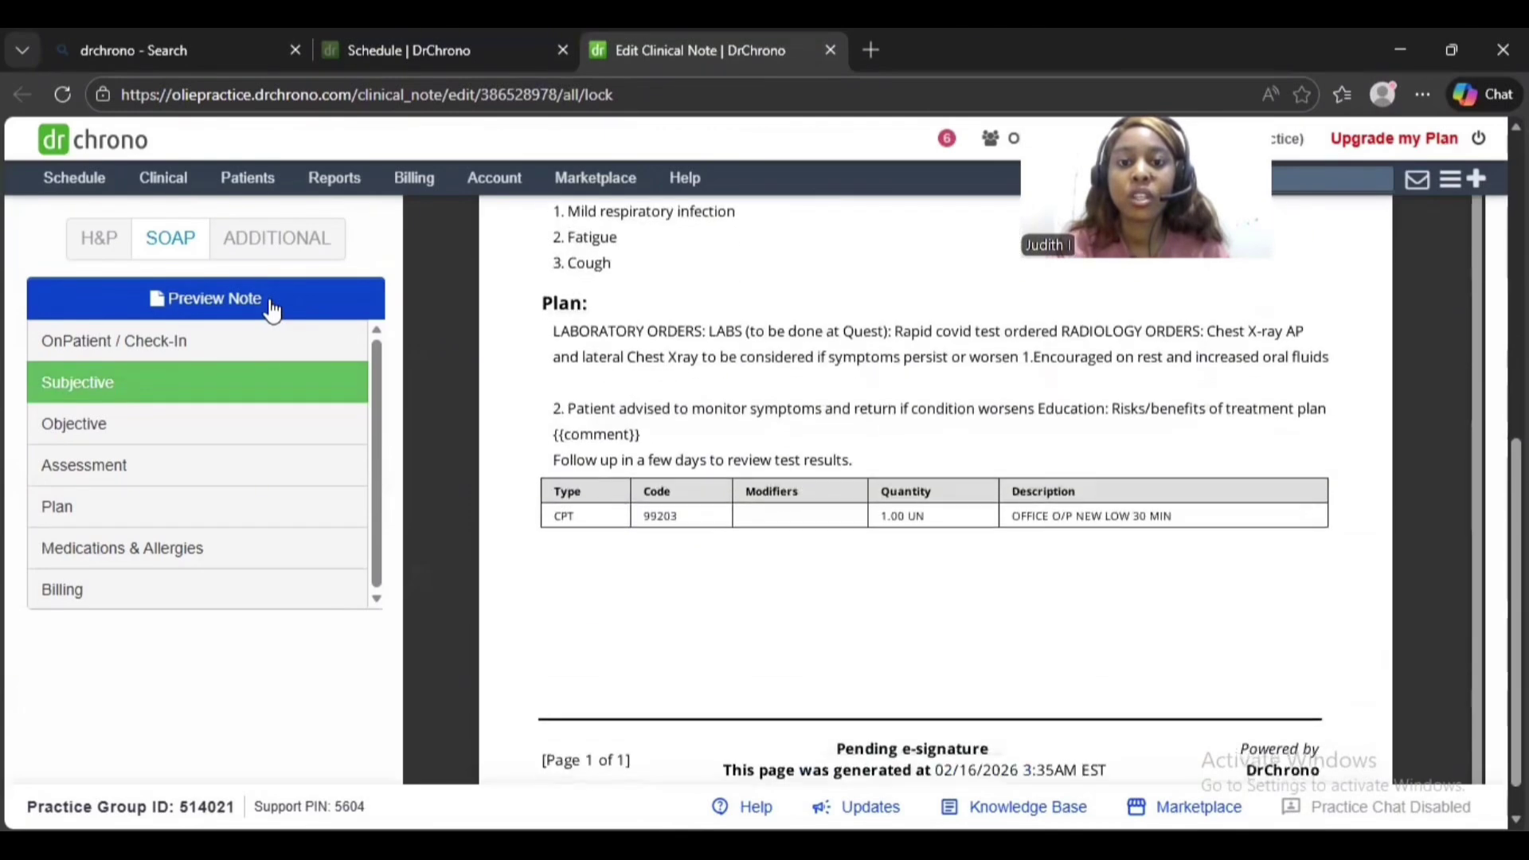
{"action": "left_click", "coordinate": [326, 503]}
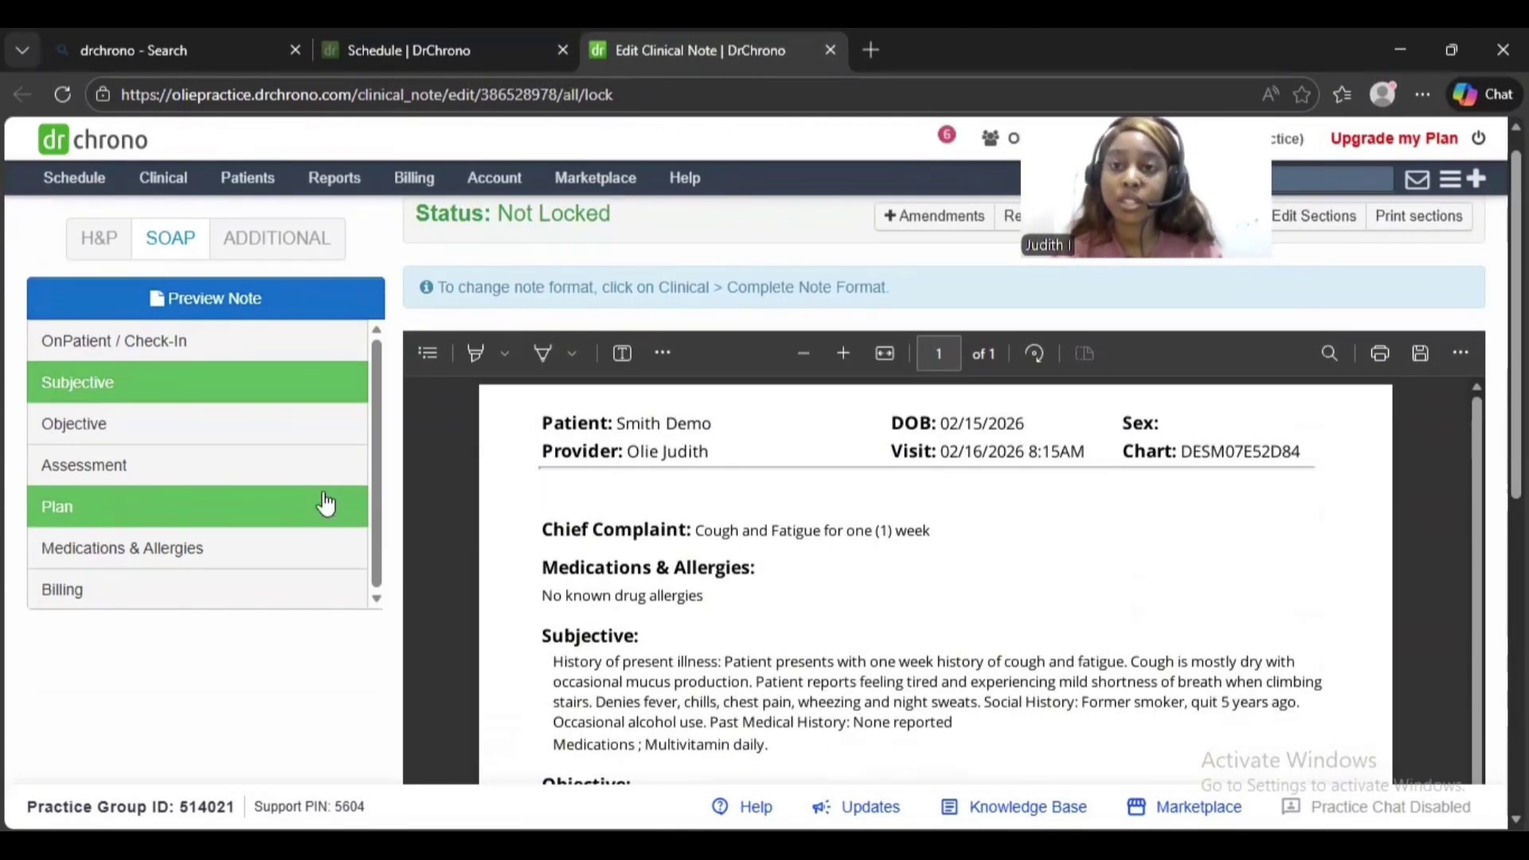